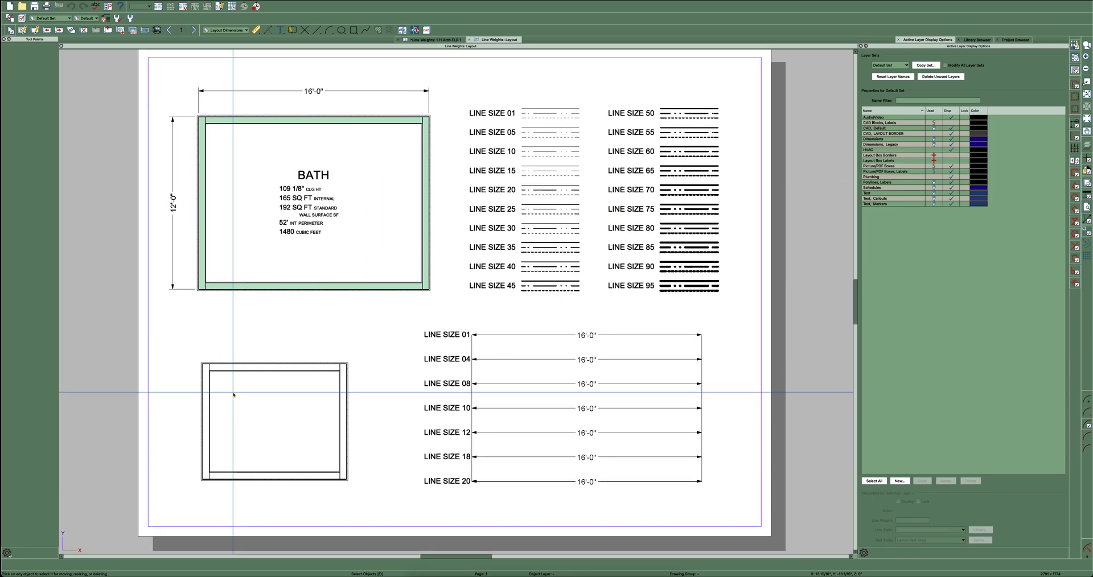
Examine the wall line weights of the lower room on the layout page, up close and at full-page scale
scroll(229, 390, "up", 2)
scroll(302, 391, "up", 3)
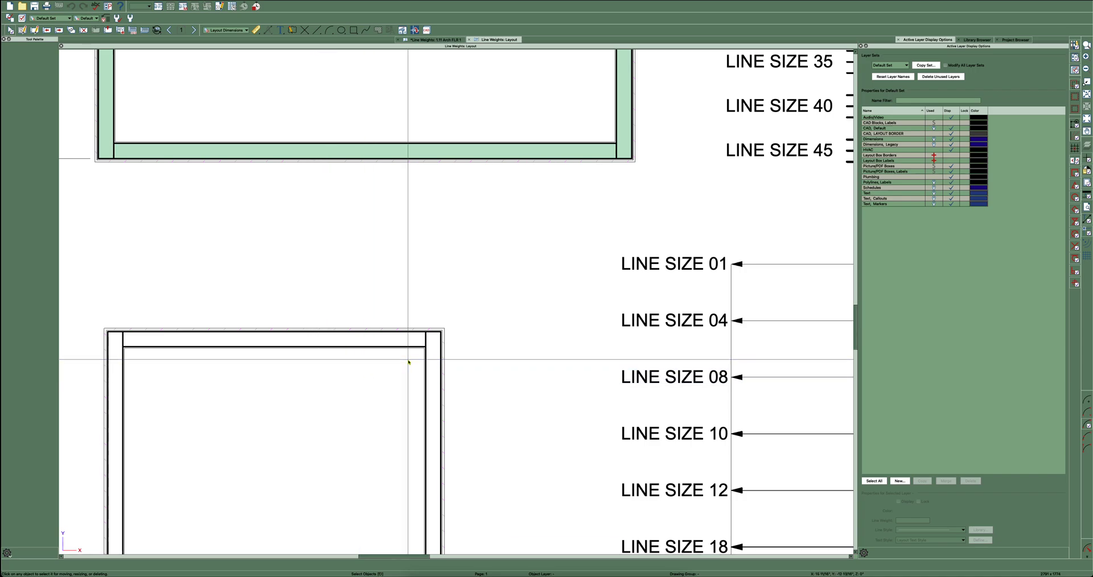
scroll(415, 356, "up", 1)
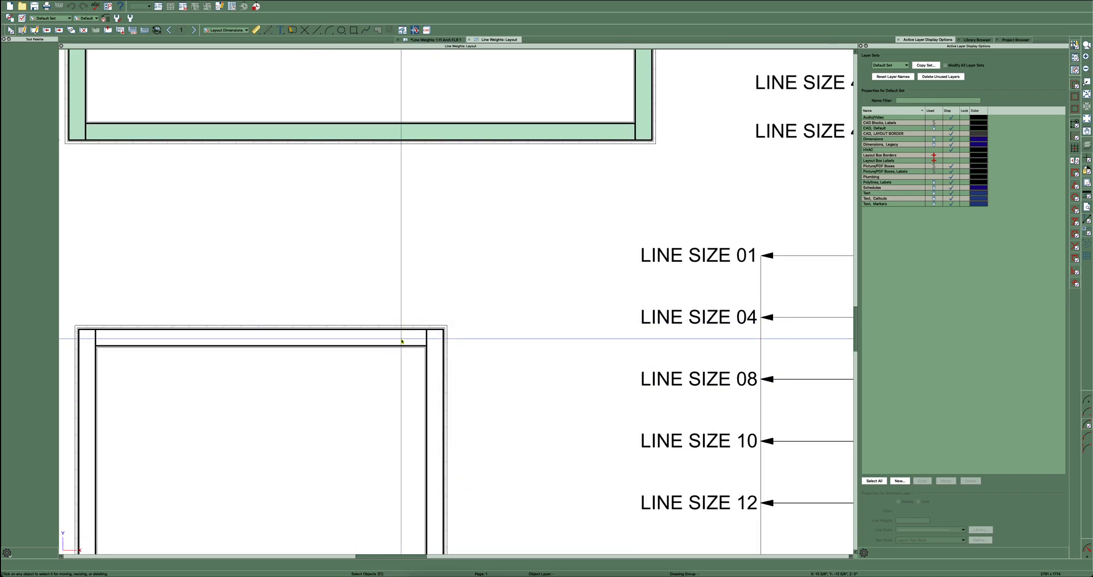
scroll(402, 342, "down", 1)
scroll(401, 342, "down", 3)
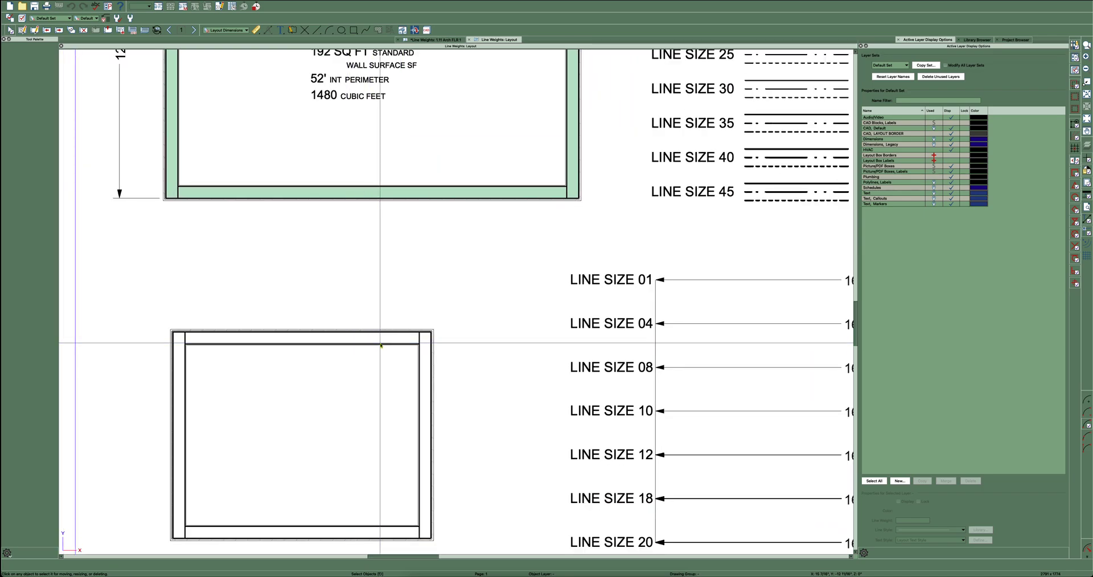
scroll(402, 342, "up", 8)
scroll(409, 346, "down", 6)
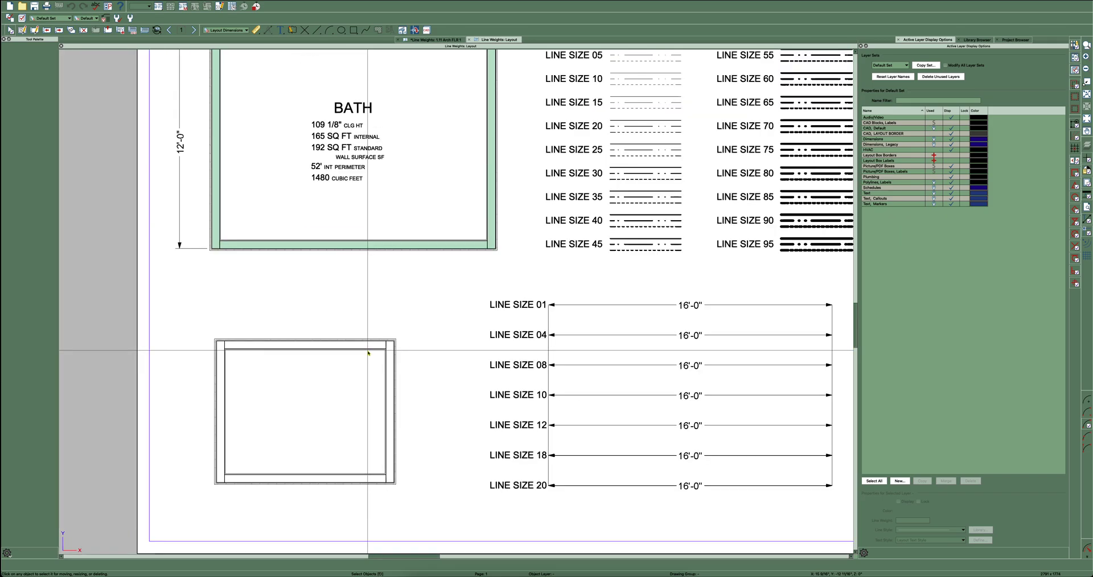
scroll(368, 356, "down", 1)
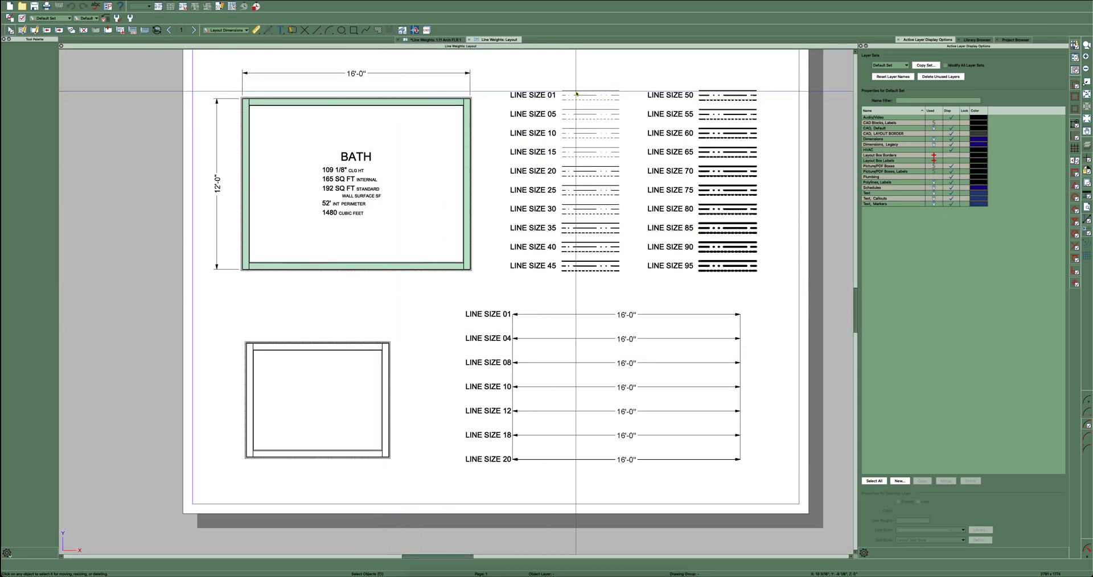
Examine the BATH room's wall layer lines at its upper-right corner on the layout page
scroll(593, 73, "up", 2)
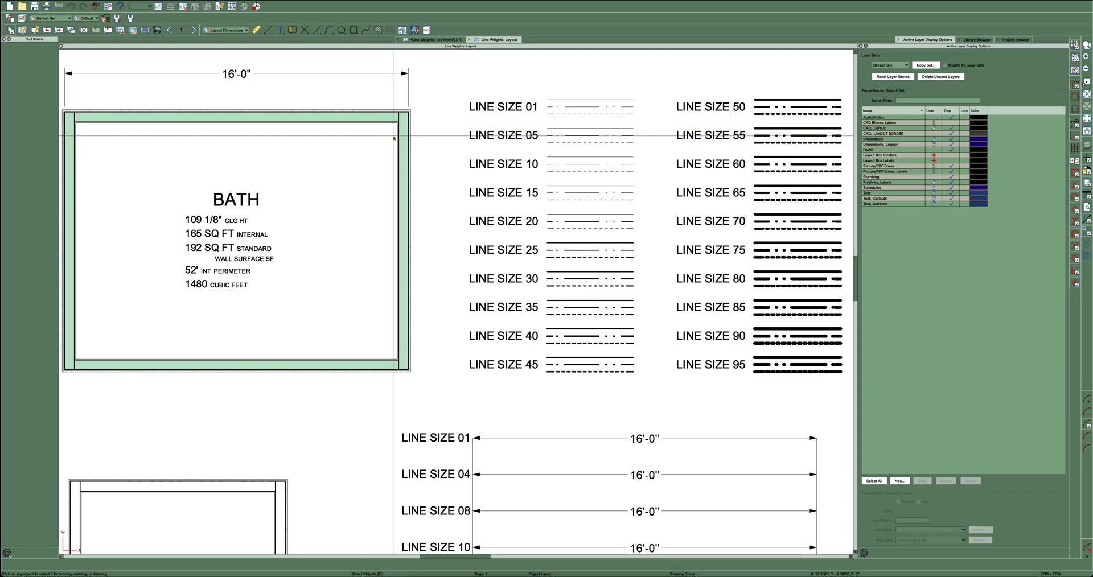
scroll(371, 136, "up", 5)
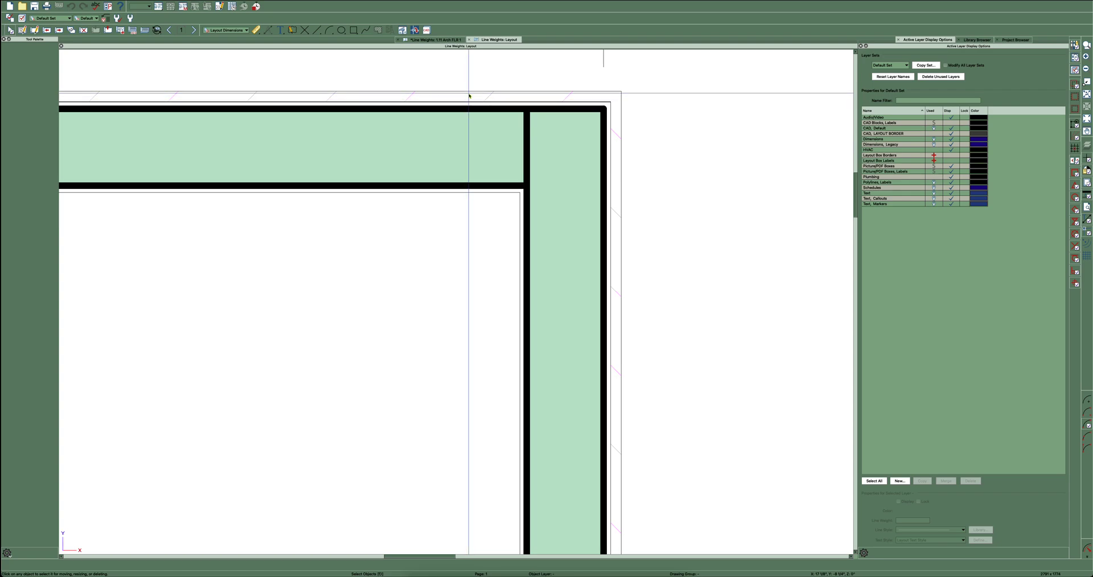
scroll(484, 144, "down", 2)
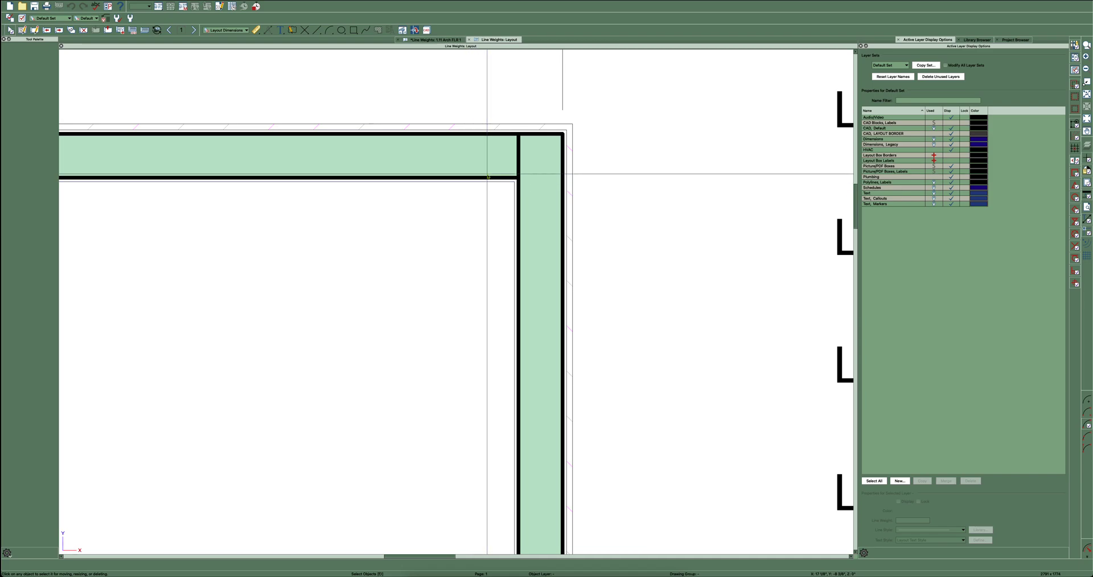
scroll(477, 180, "down", 3)
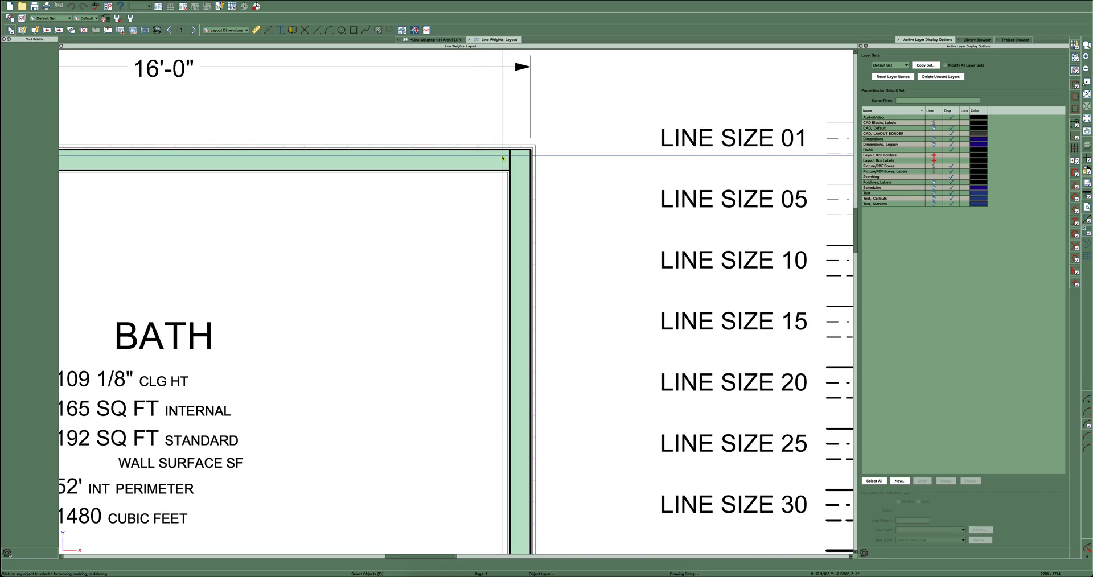
scroll(502, 159, "down", 4)
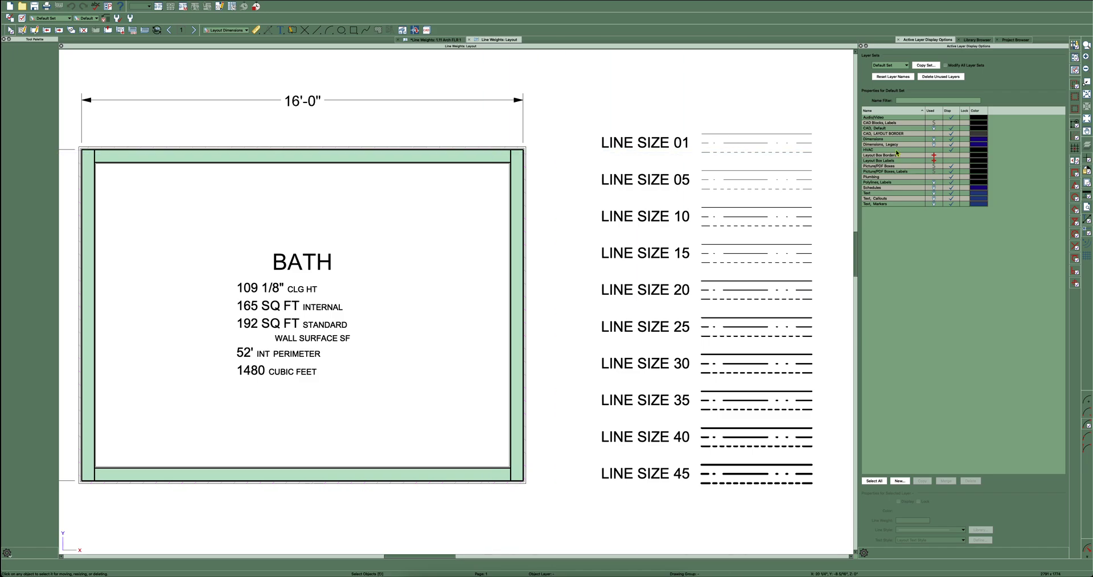
scroll(487, 149, "up", 3)
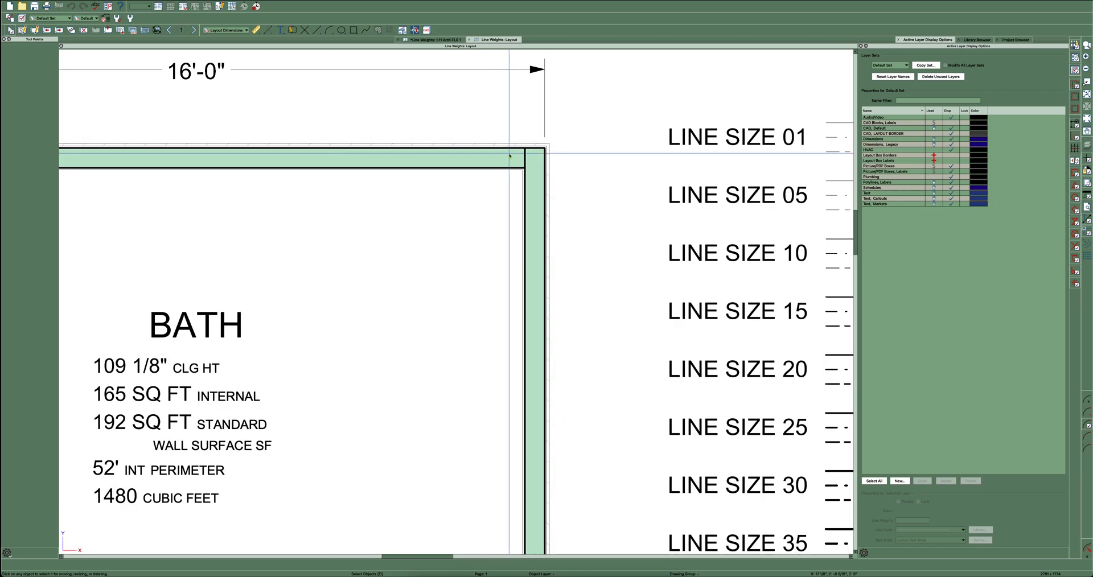
In the plan view, turn on display of the "Walls, Main Layer Only" layer via the BATH room's right wall
left_click(426, 40)
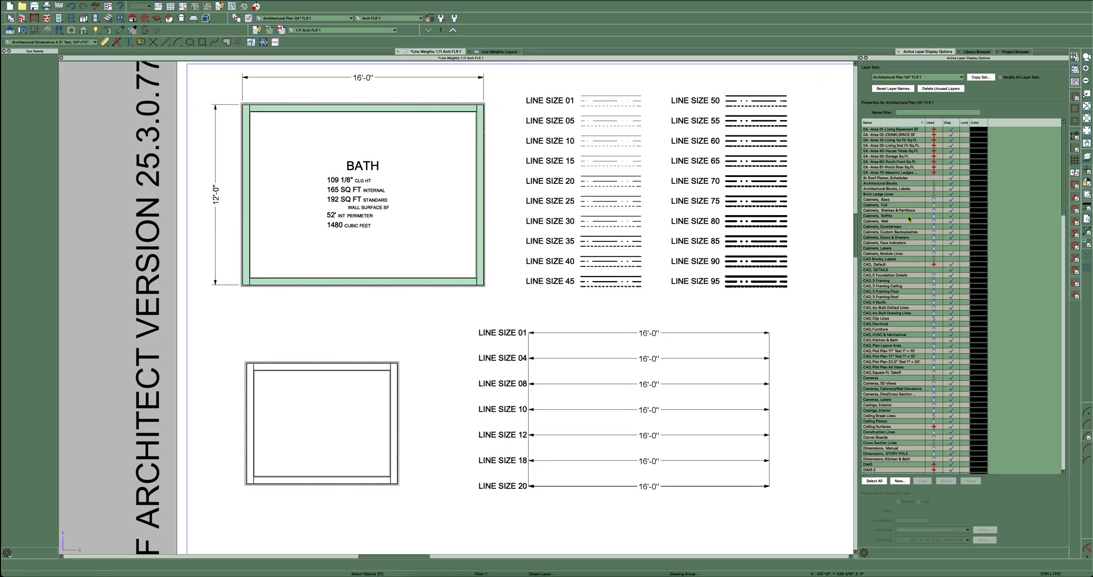
left_click(481, 195)
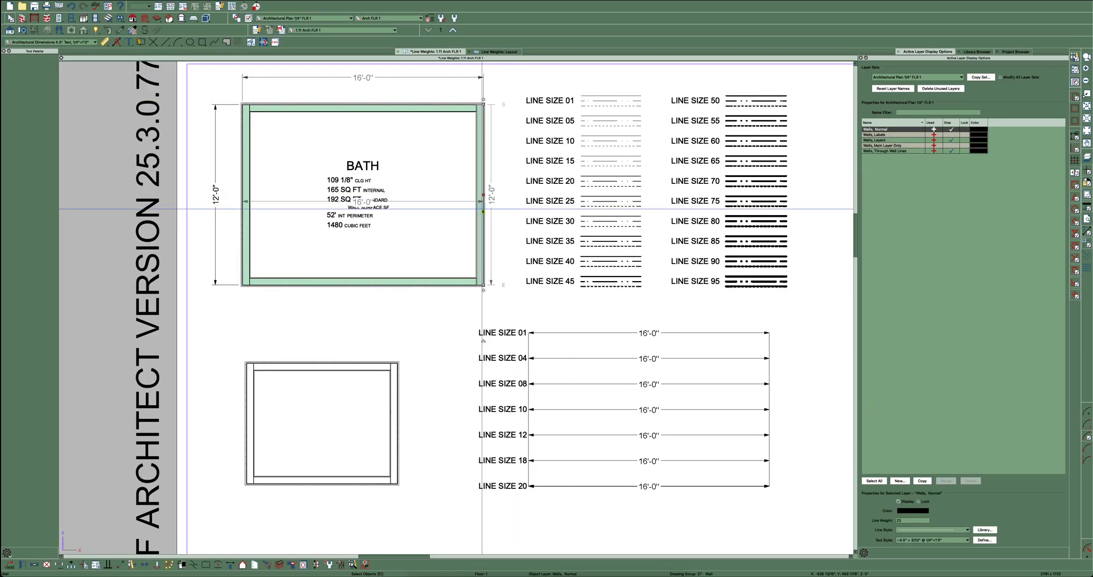
left_click(951, 147)
scroll(460, 97, "up", 3)
left_click(464, 89)
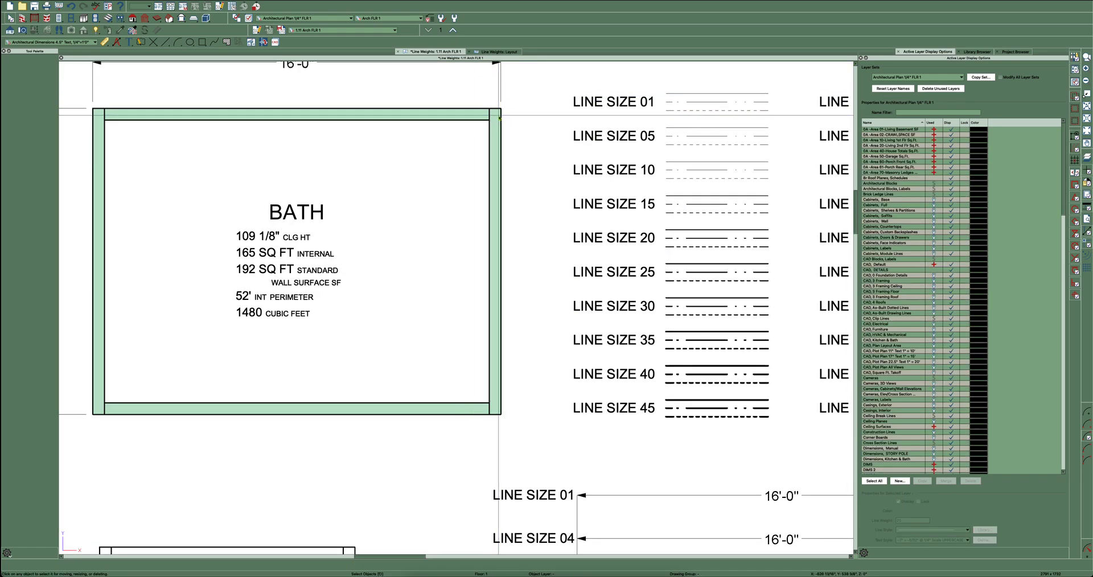
Examine the plan's BATH walls and compare them with the Line Size 01 to 95 samples and the dimension line samples
scroll(488, 109, "up", 2)
scroll(487, 108, "down", 2)
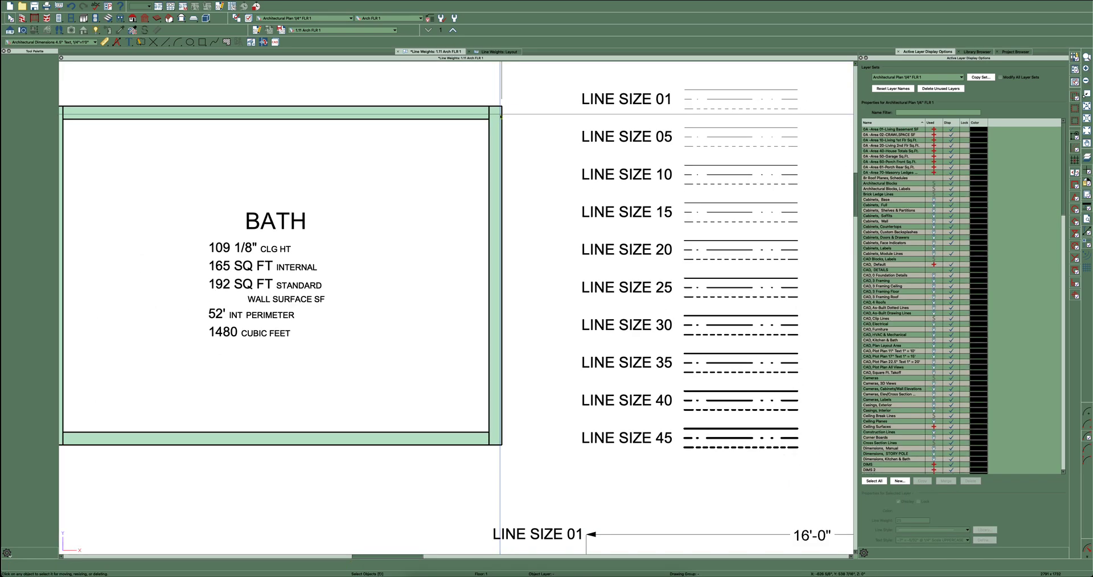
scroll(501, 118, "down", 1)
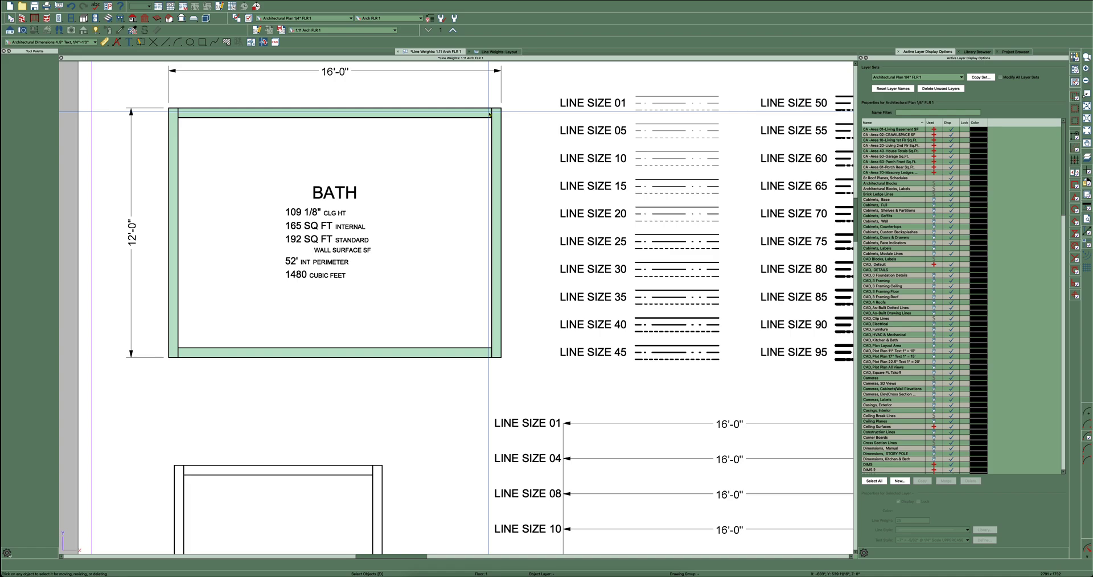
scroll(463, 154, "down", 1)
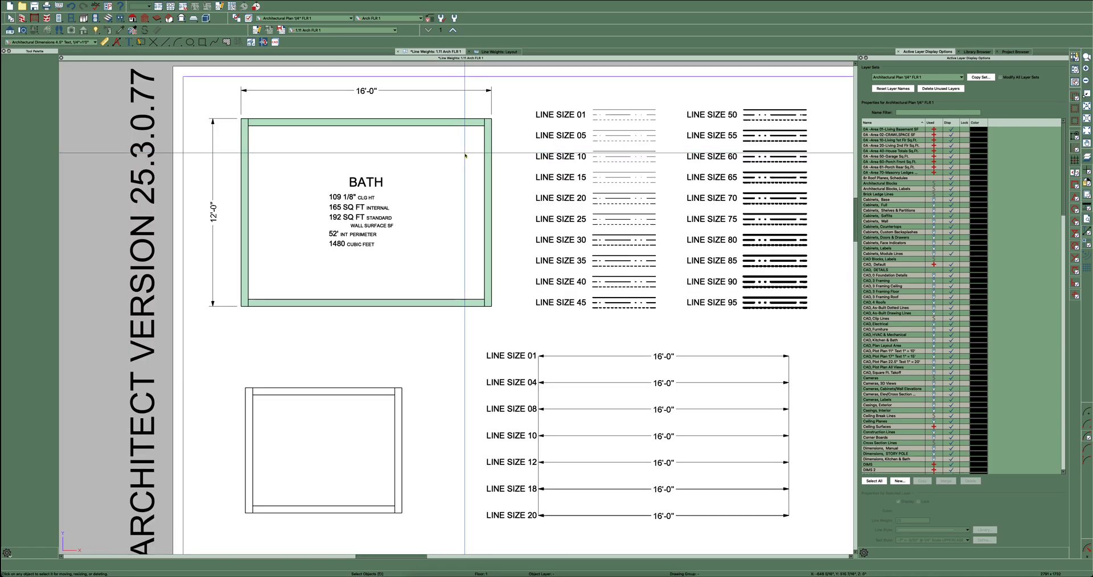
scroll(463, 153, "down", 1)
scroll(483, 174, "up", 4)
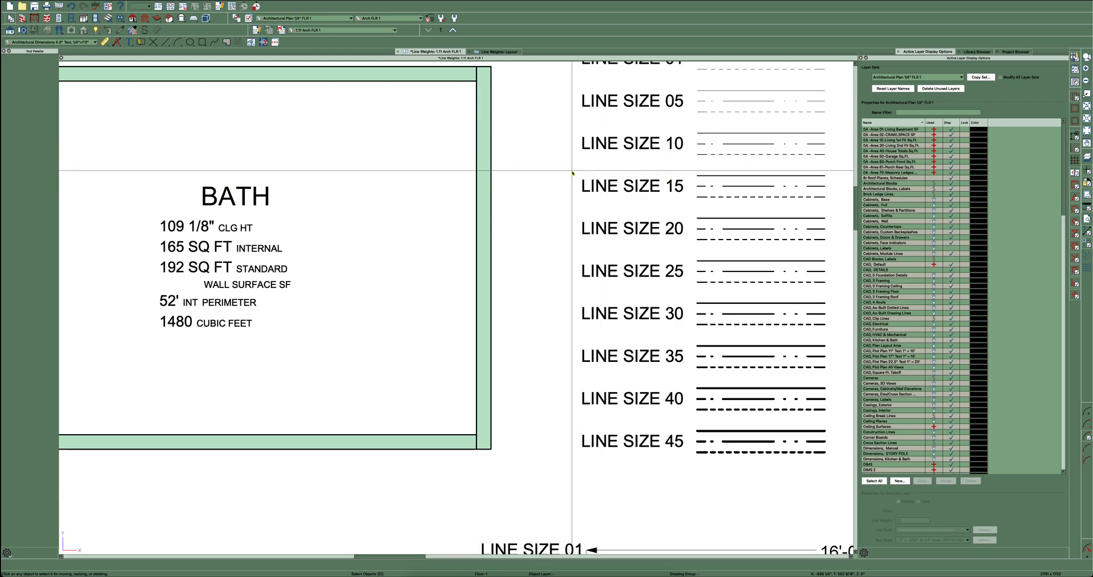
scroll(572, 172, "down", 5)
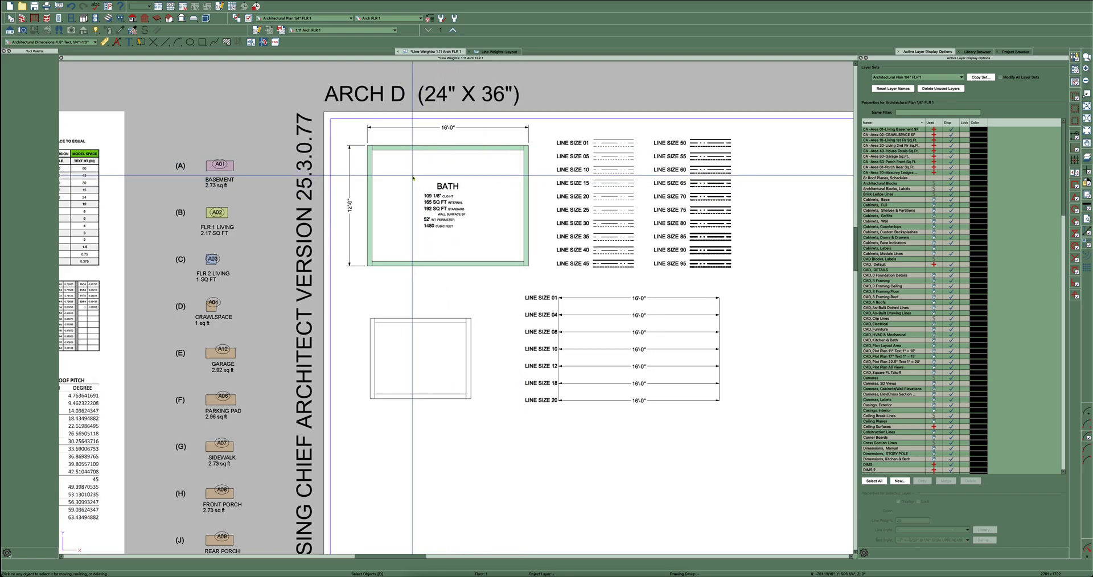
scroll(456, 186, "down", 2)
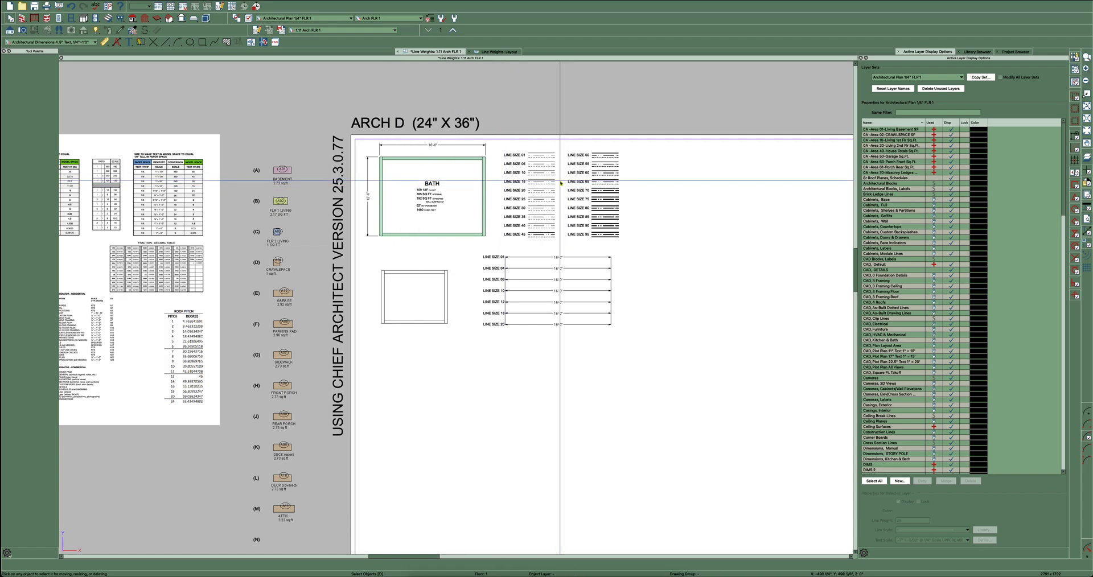
scroll(573, 170, "up", 3)
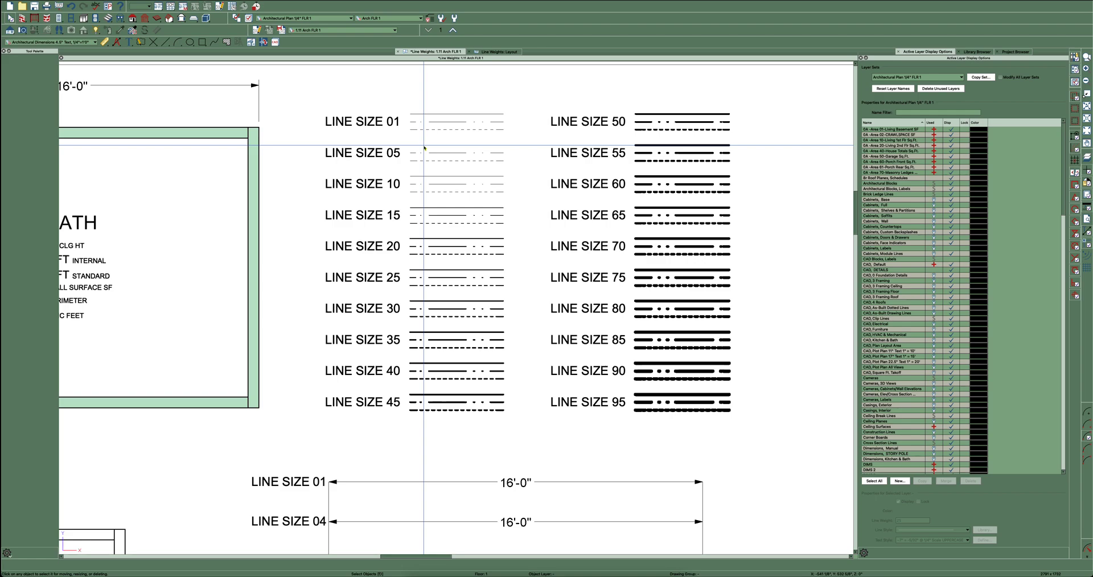
scroll(457, 147, "up", 1)
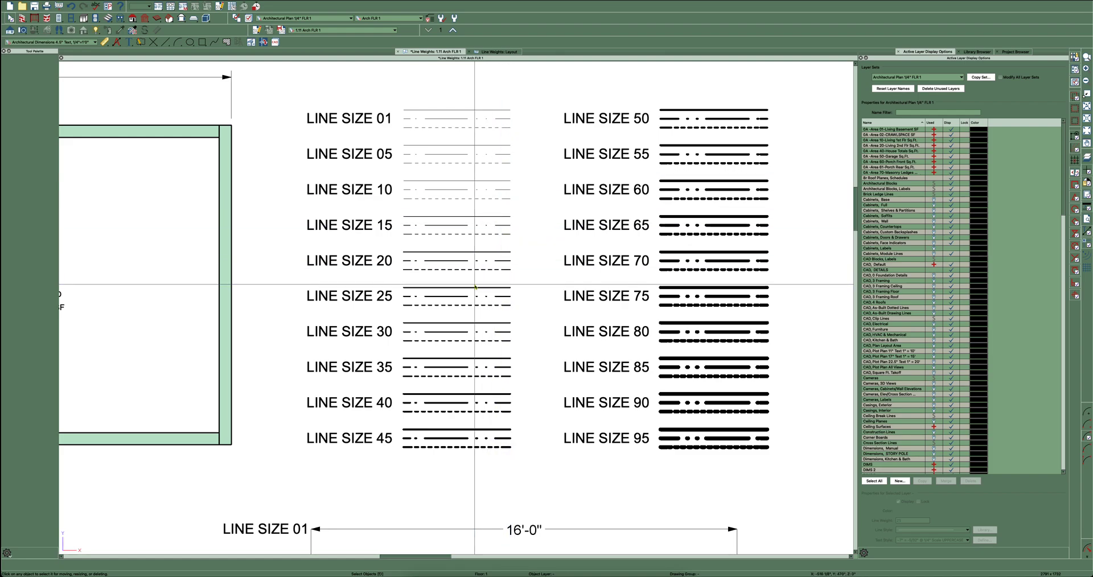
scroll(634, 256, "down", 2)
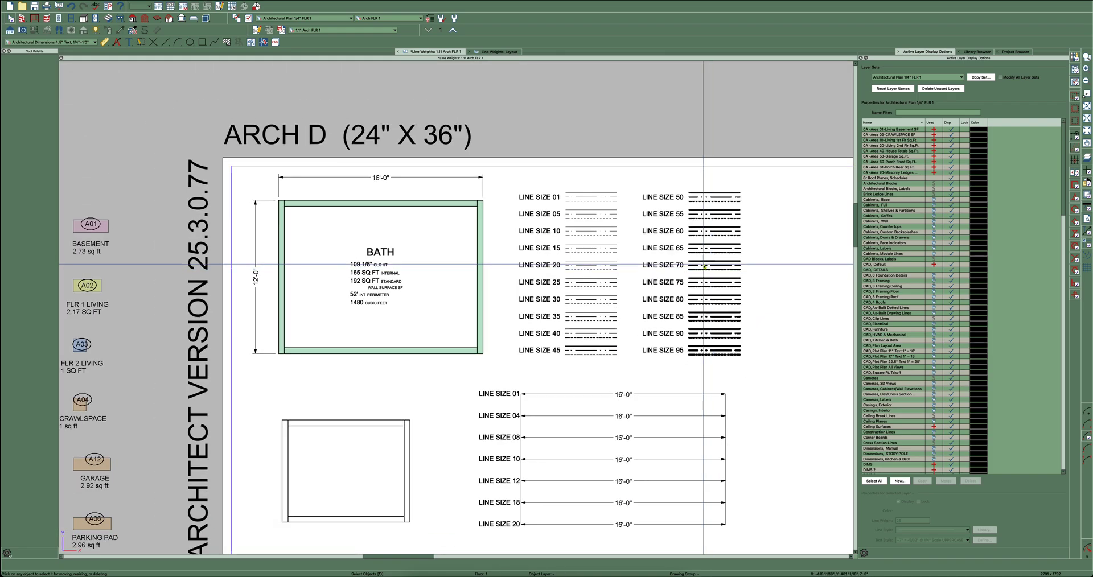
scroll(709, 266, "down", 1)
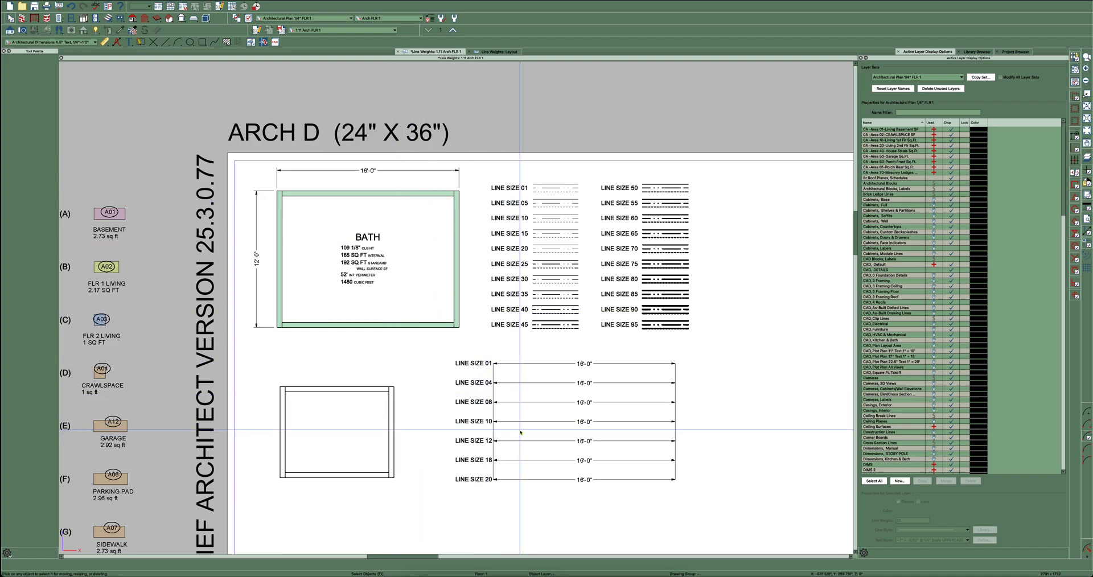
Check the BATH walls on the layout page, select its layout box, and place the layout view ahead of the plan view in the view order
left_click(499, 53)
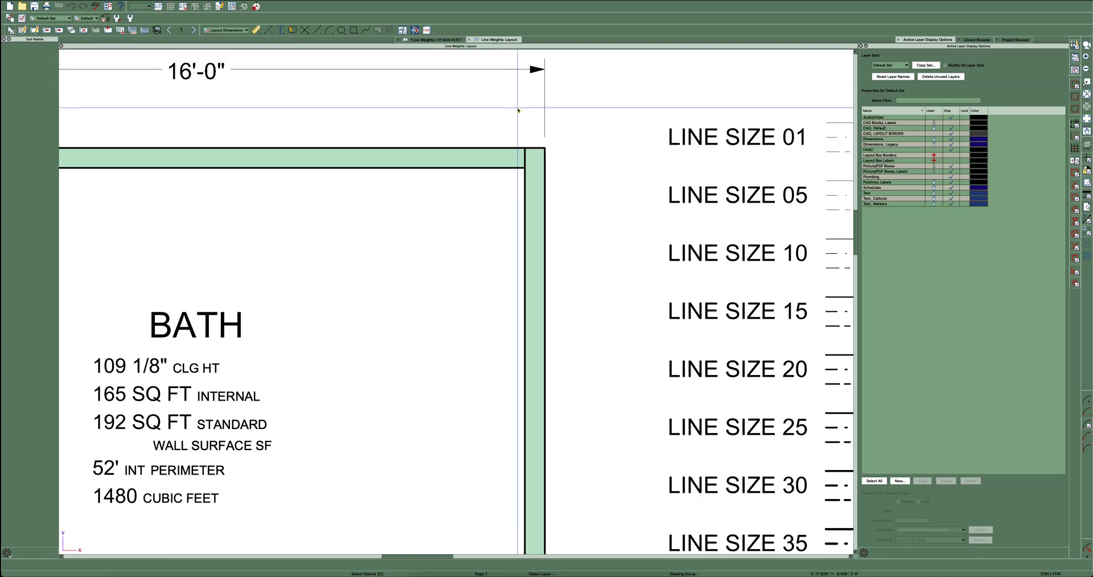
scroll(630, 252, "down", 1)
scroll(838, 323, "up", 1)
scroll(839, 323, "up", 1)
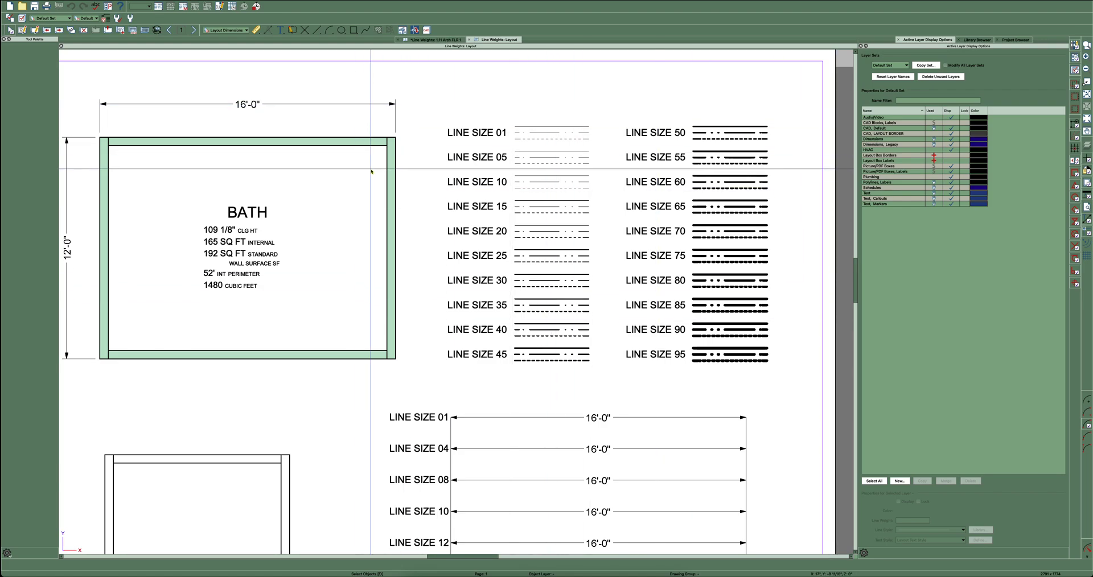
left_click(390, 197)
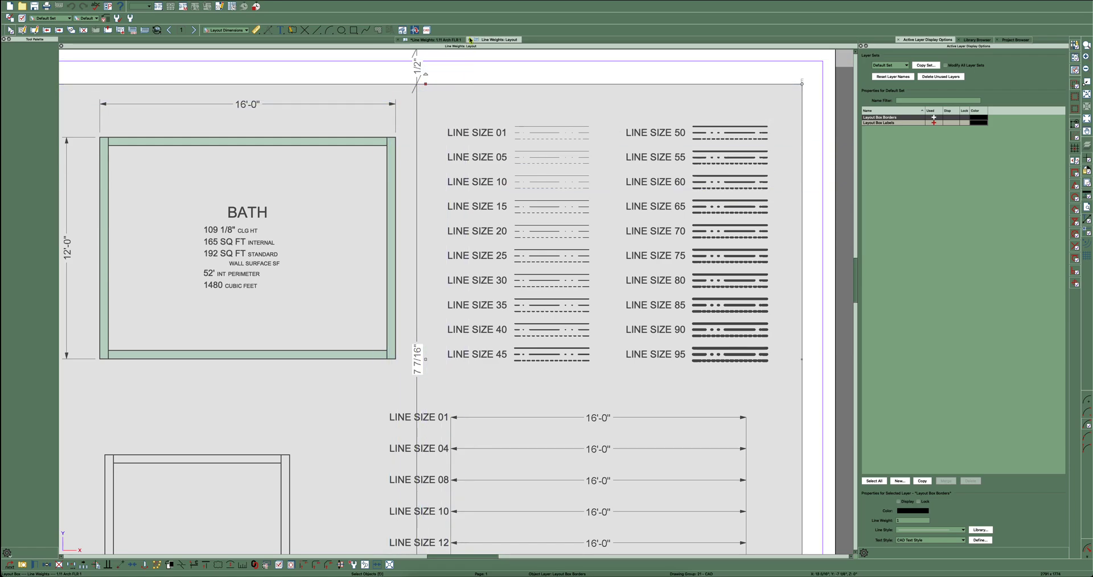
left_click_drag(498, 41, 448, 40)
Review the available wall types in the Wall Specification of the plan's right BATH wall, and close it without changes
left_click(488, 40)
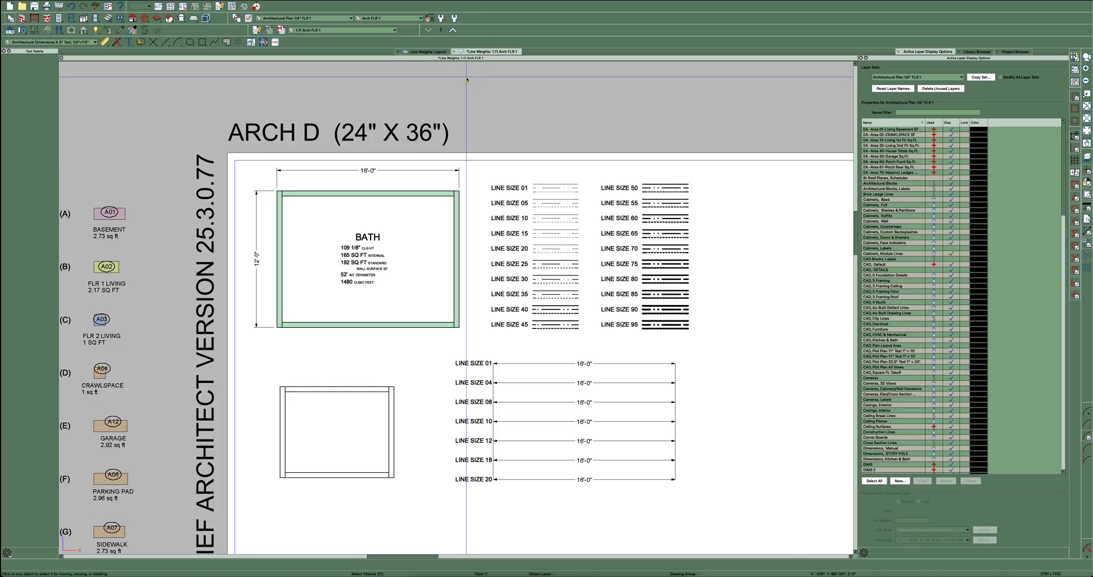
left_click(458, 217)
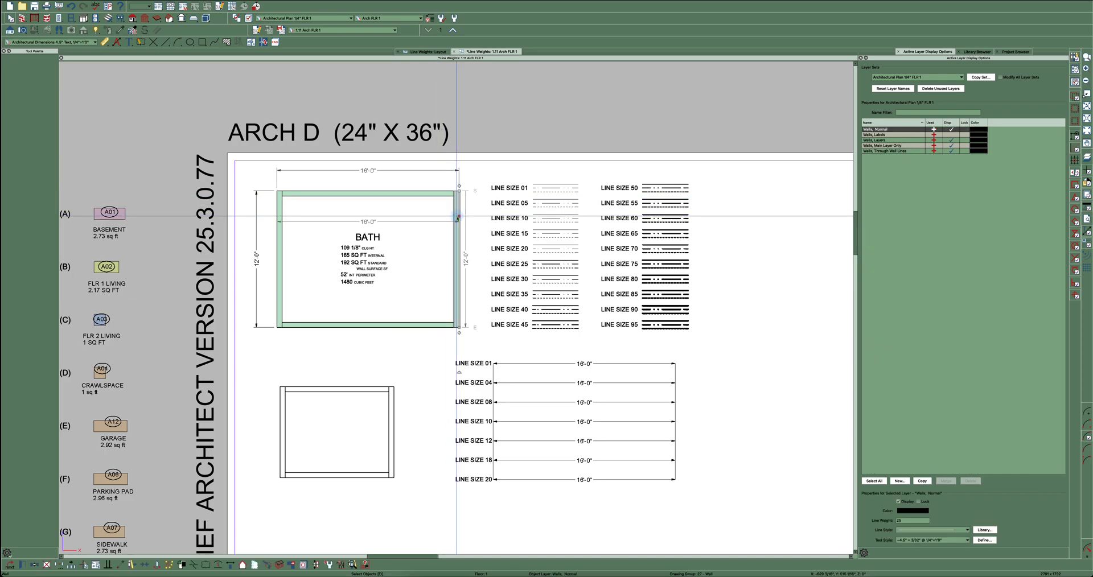
double_click(458, 217)
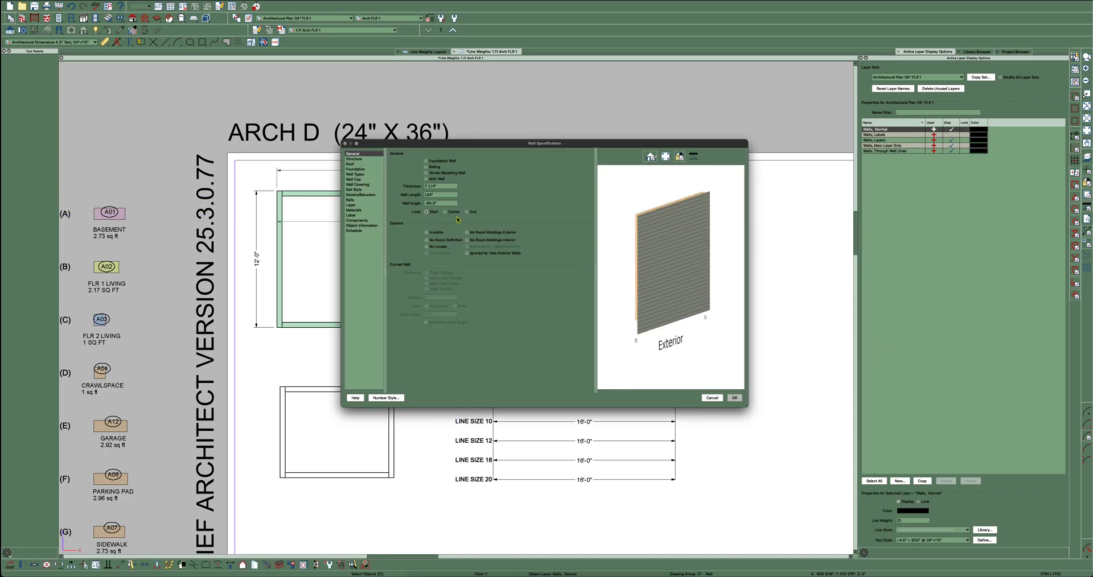
left_click(359, 175)
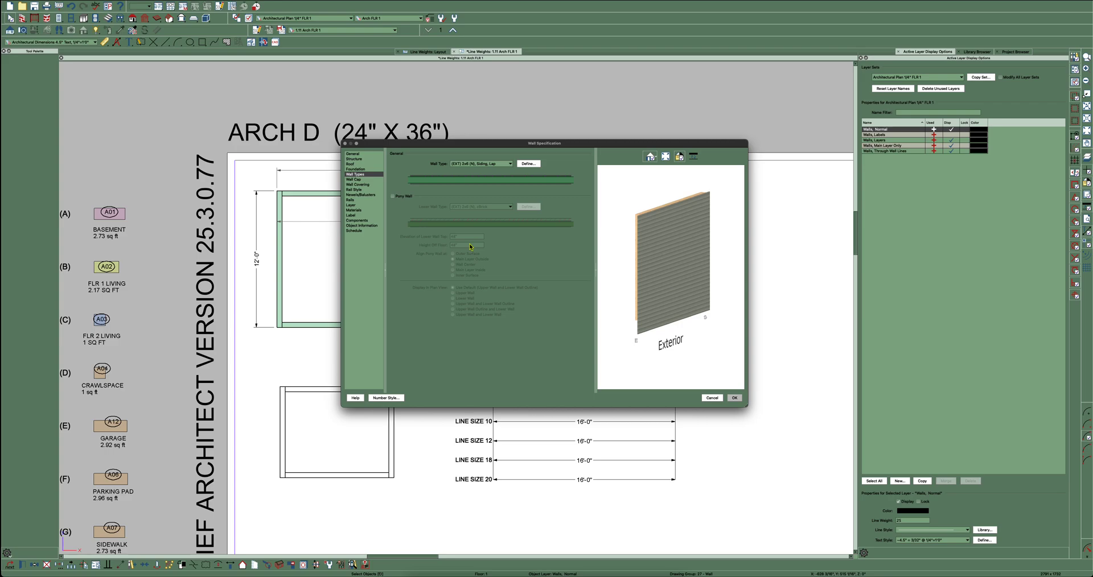
left_click(511, 164)
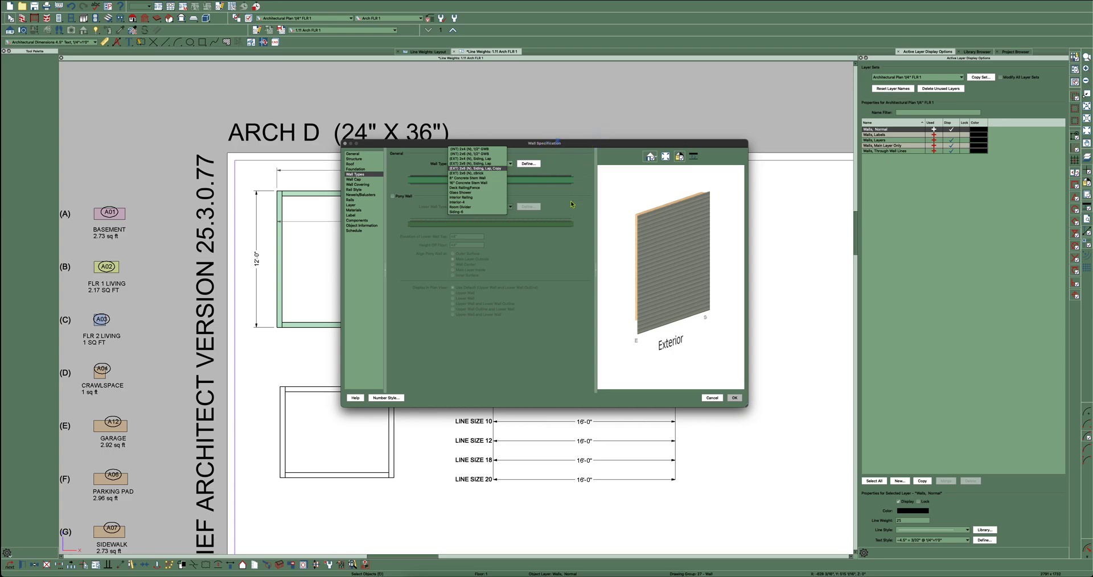
left_click(713, 399)
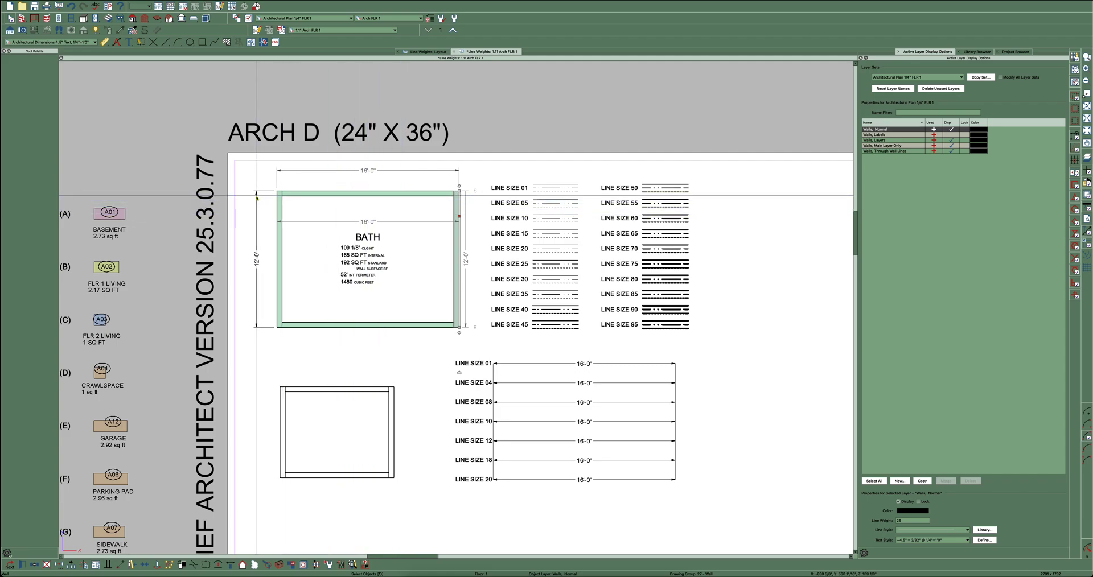
Return to the Line Weights layout page
scroll(253, 204, "down", 3)
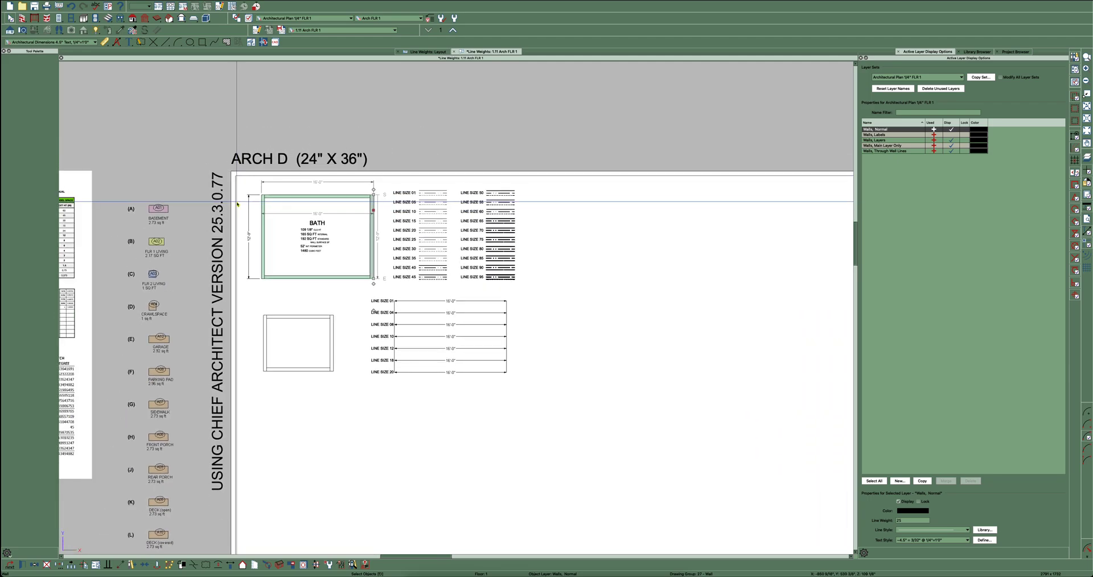
left_click(414, 53)
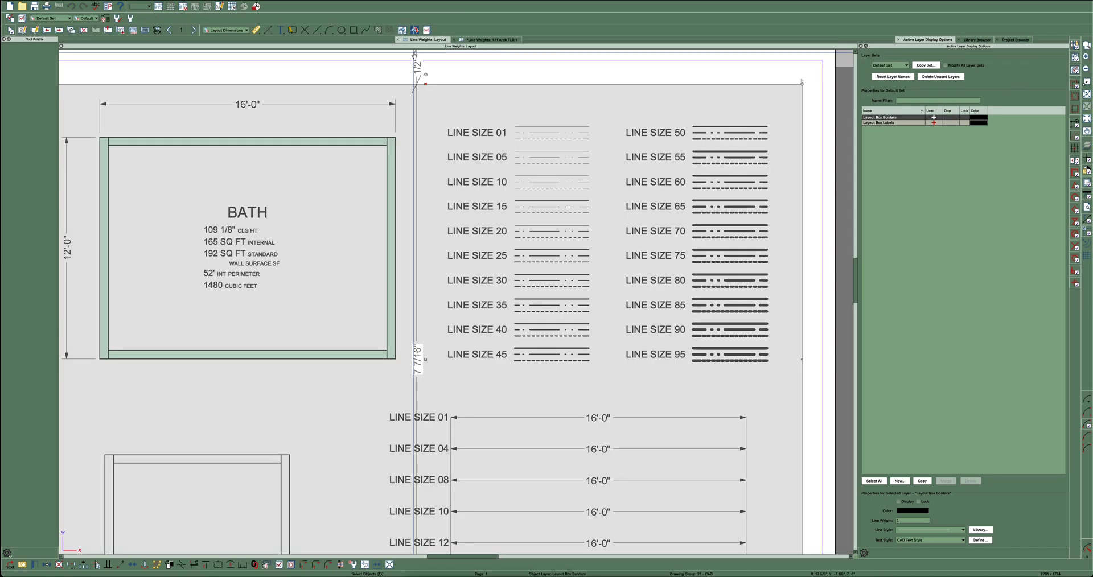
Place a wall schedule in the empty area above the ARCH D sheet in the plan view
scroll(422, 231, "down", 5)
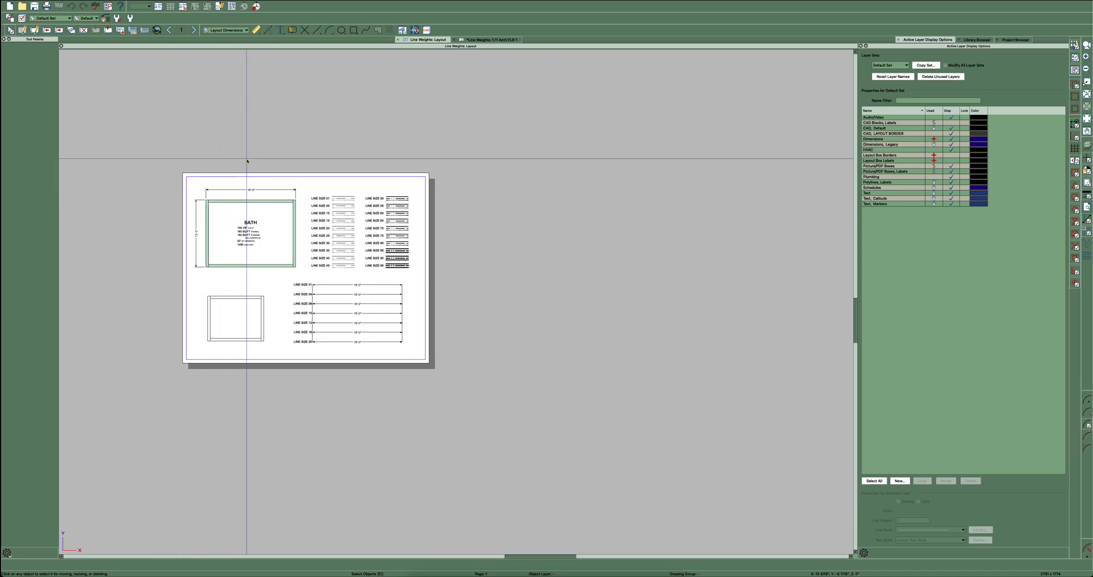
left_click(488, 40)
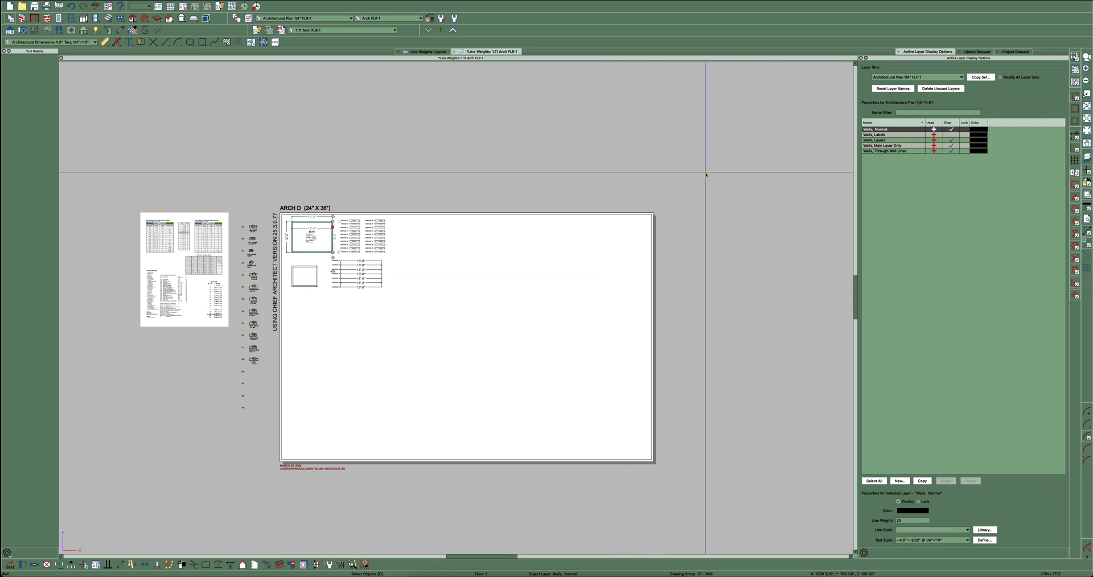
scroll(457, 139, "up", 2)
scroll(320, 162, "up", 1)
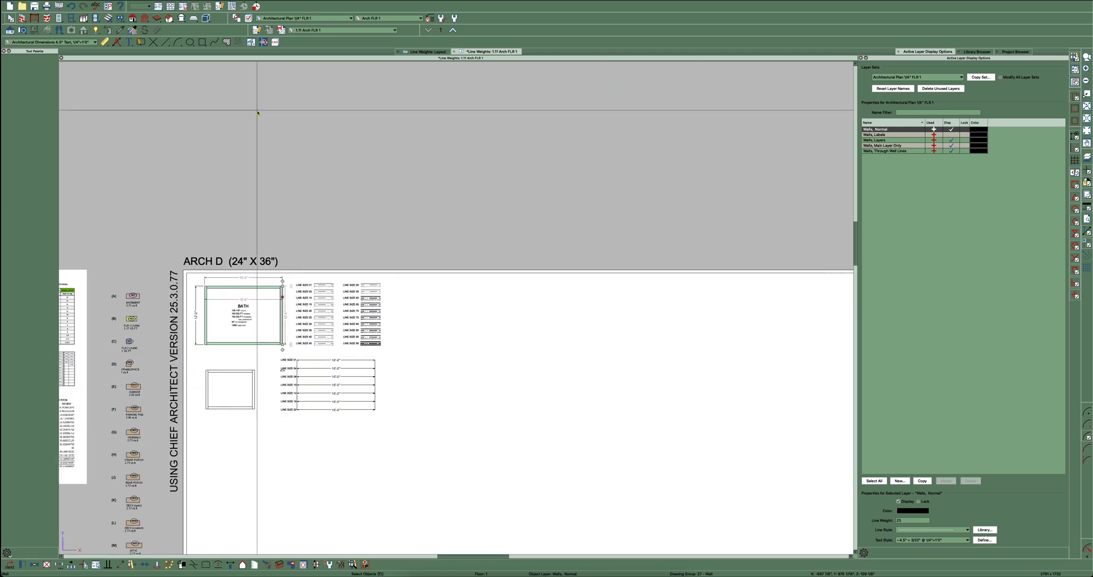
left_click(172, 8)
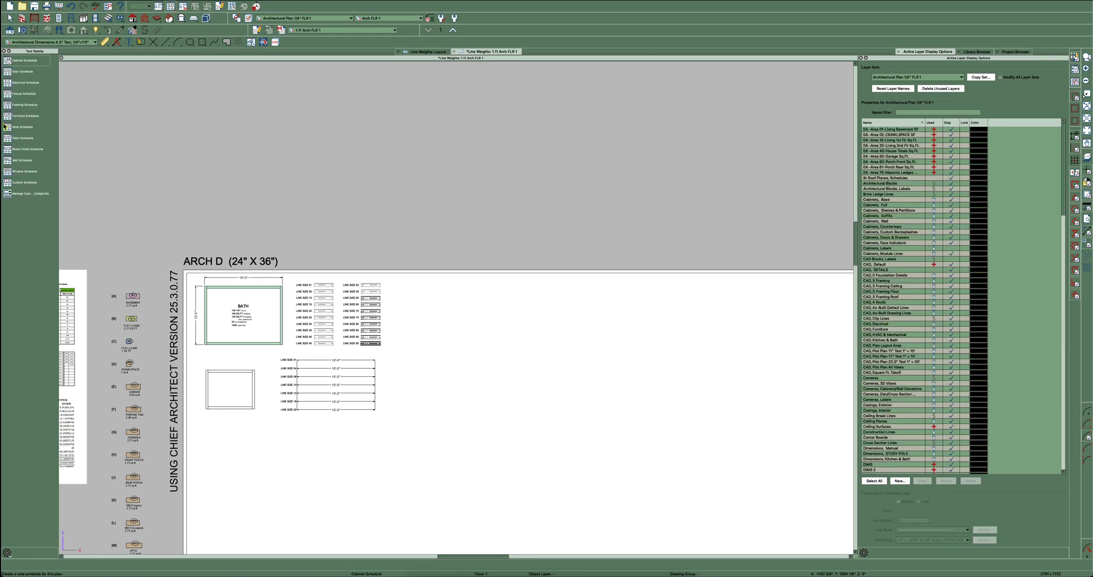
left_click(25, 160)
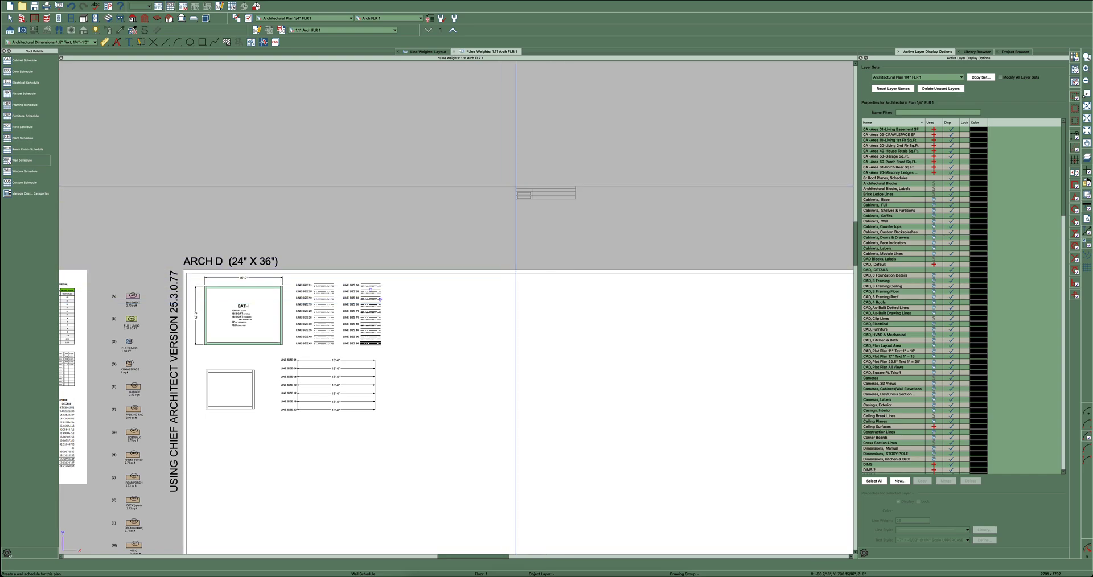
left_click(516, 186)
scroll(516, 187, "up", 3)
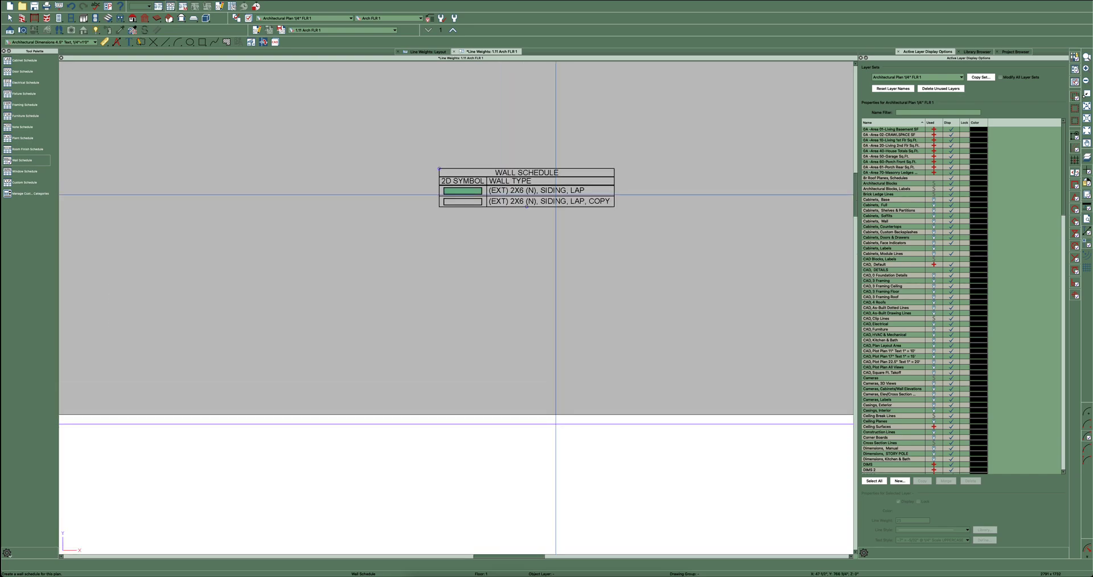
key("Escape")
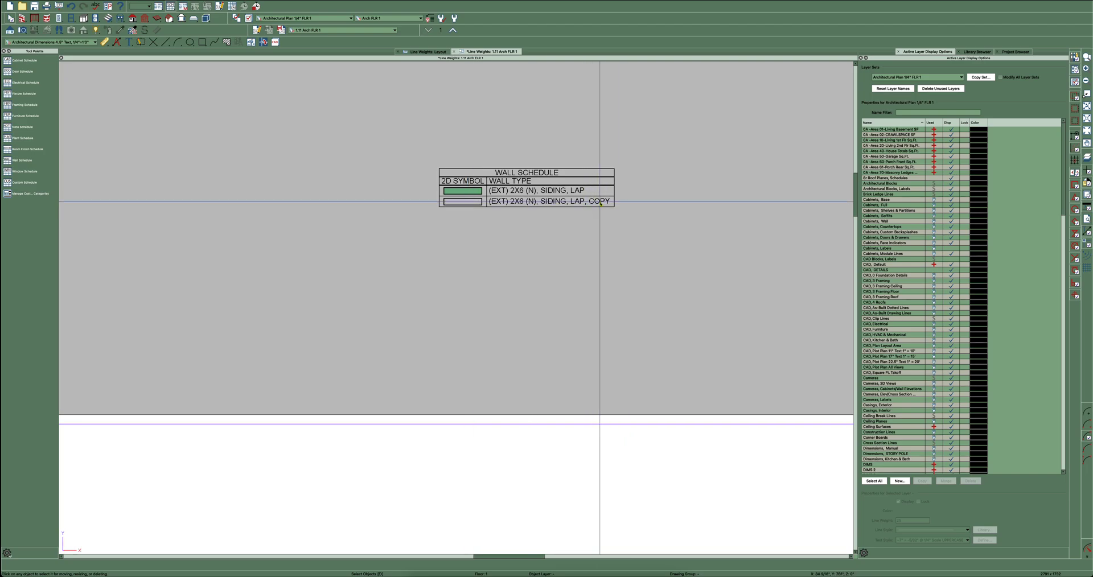
Copy the existing plan layout box on the Line Weights layout page and paste the duplicate beside the sheet
scroll(601, 204, "down", 2)
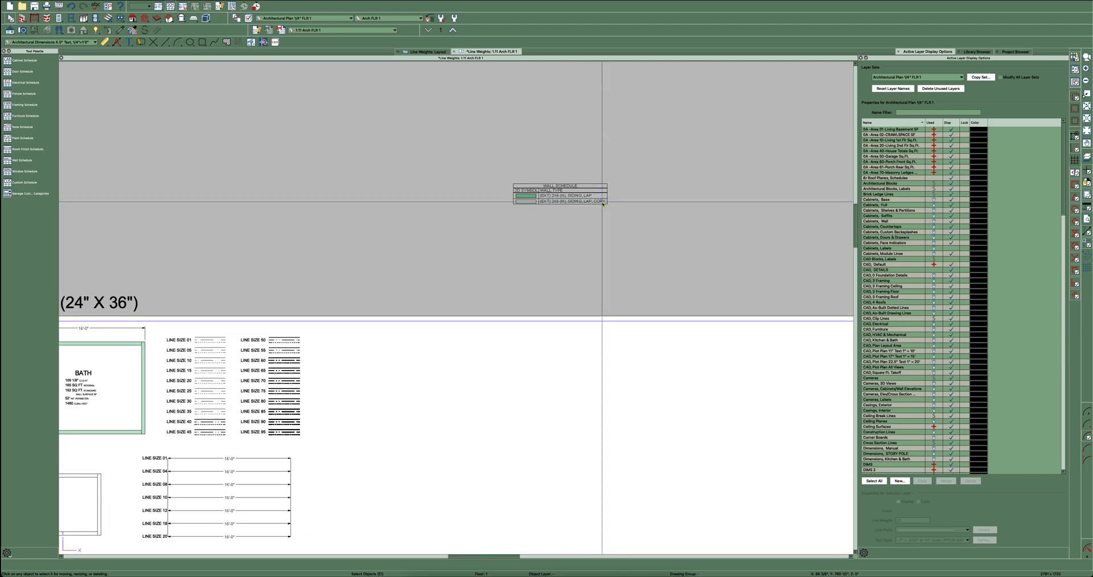
scroll(678, 225, "down", 3)
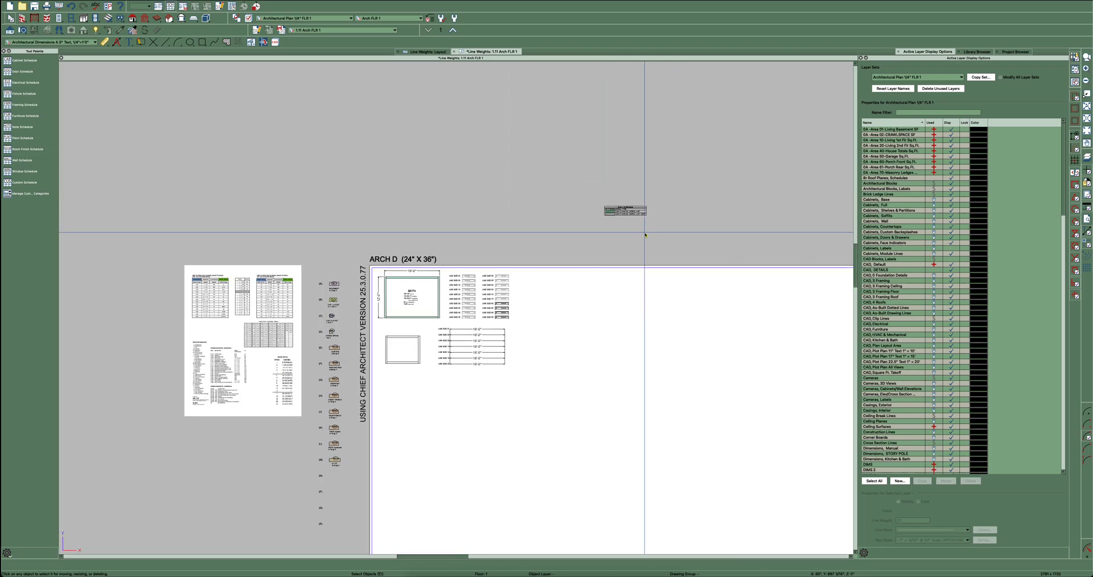
left_click(436, 52)
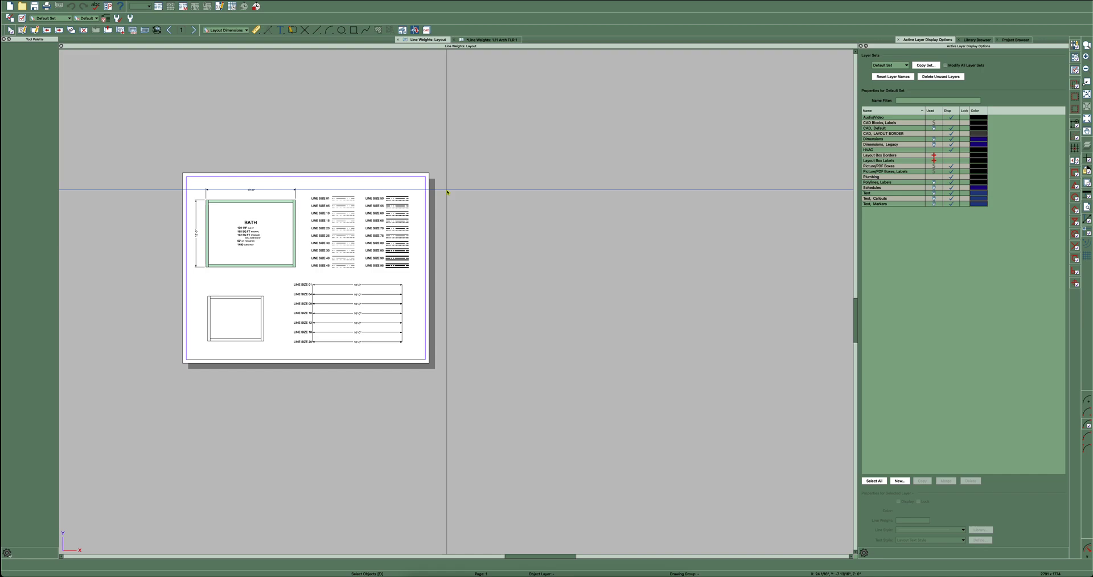
left_click(347, 217)
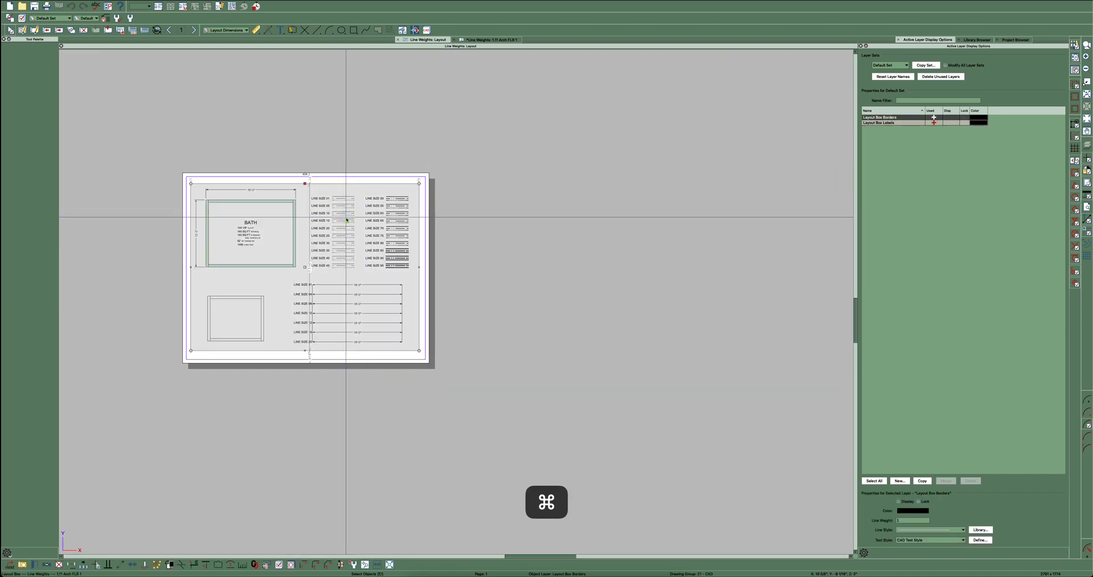
key("super+c")
key("super+v")
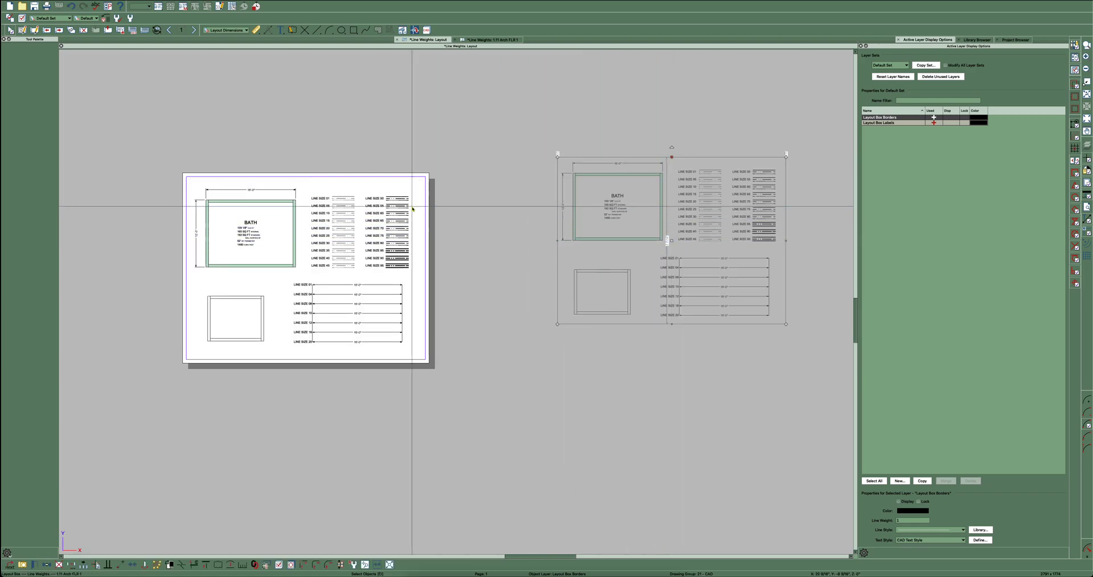
Extend the duplicated layout box sideways and upward until it takes in the whole wall schedule
scroll(366, 285, "down", 3)
scroll(649, 262, "up", 2)
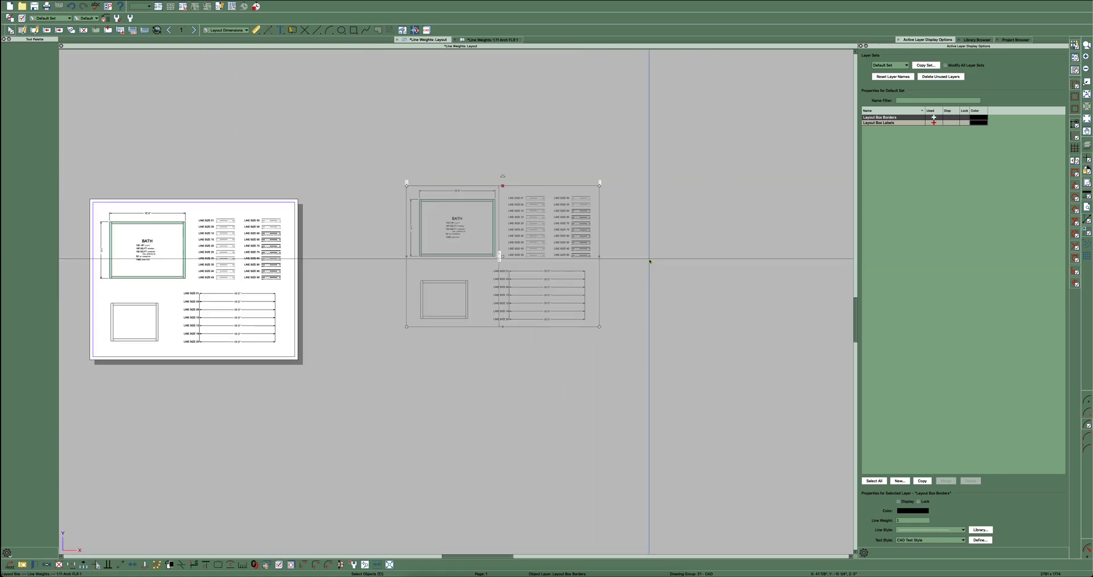
scroll(606, 259, "down", 1)
left_click_drag(601, 256, 744, 256)
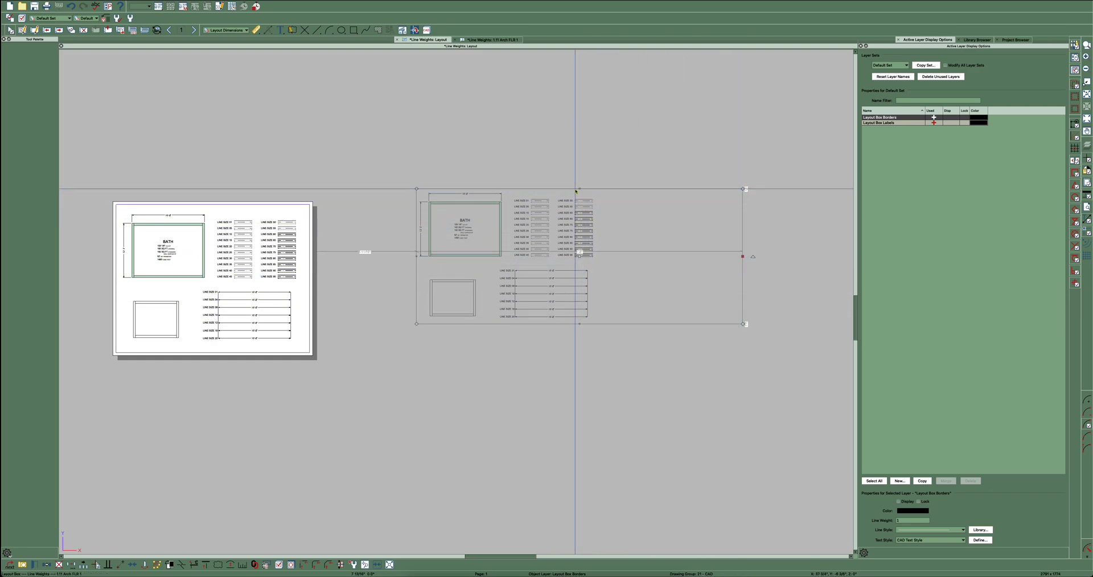
left_click_drag(579, 188, 579, 82)
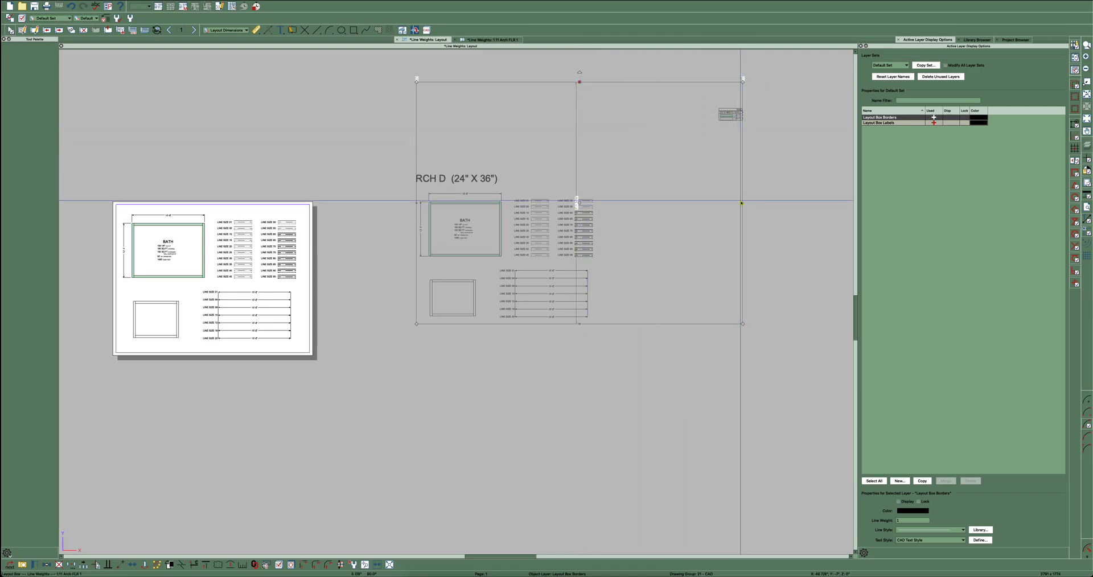
left_click_drag(742, 203, 787, 203)
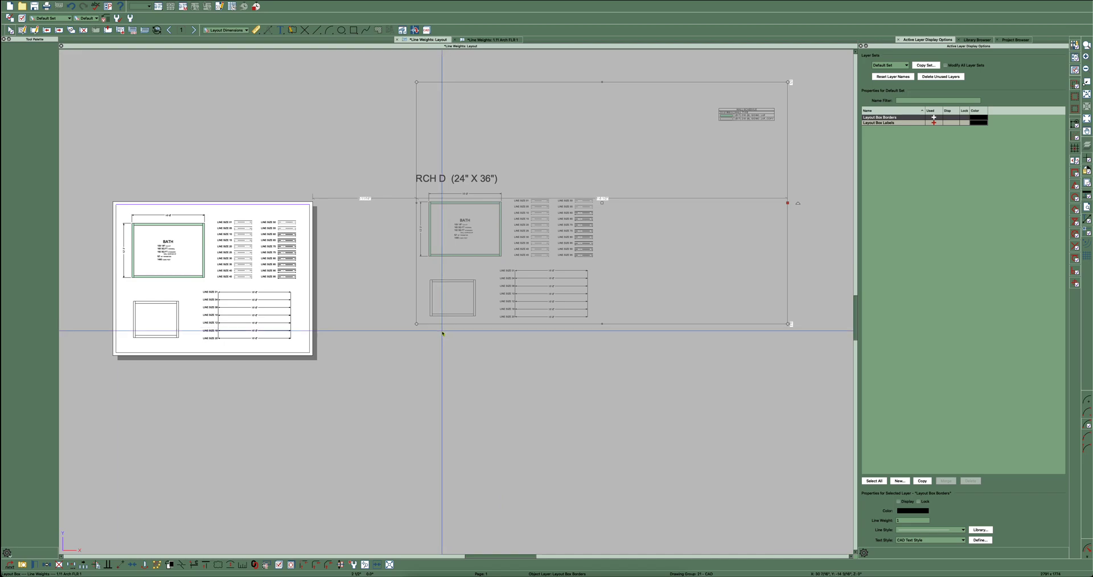
Crop the duplicated layout box from below and from the side to exclude the plan and isolate the wall schedule
left_click_drag(603, 323, 680, 136)
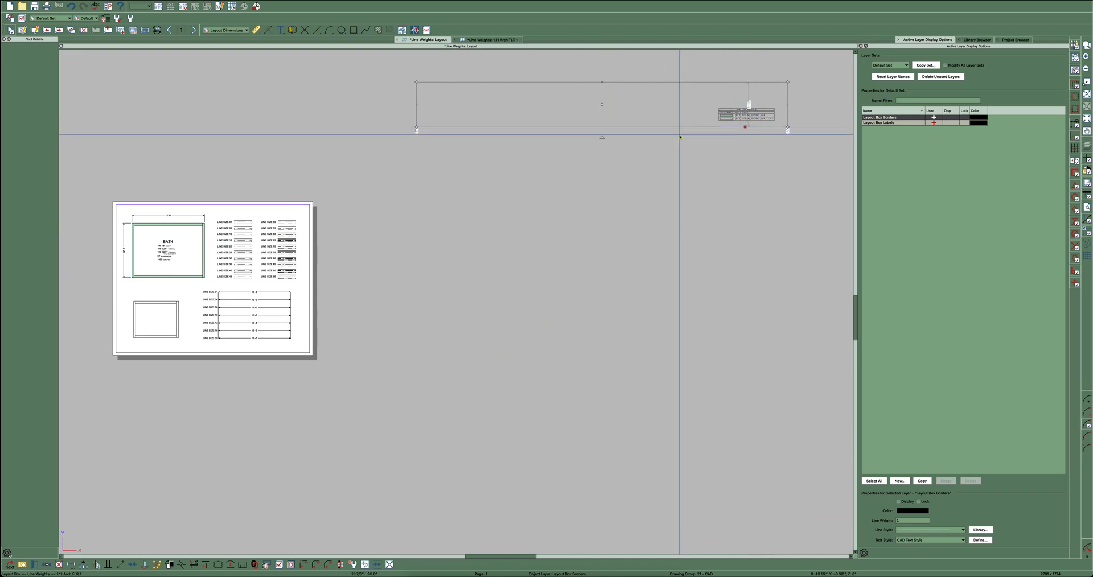
left_click(429, 102)
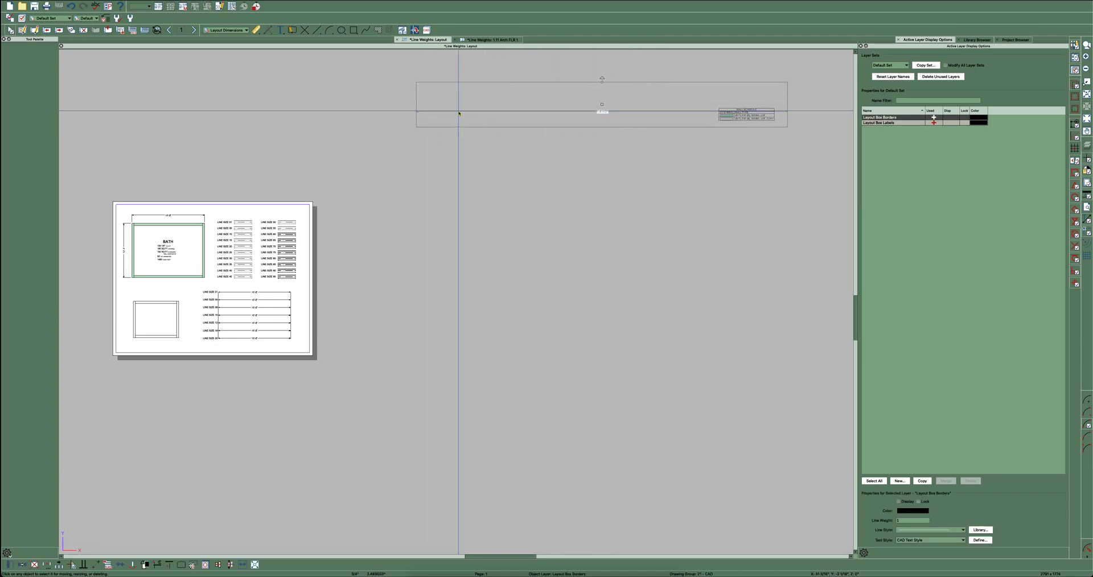
left_click(707, 115)
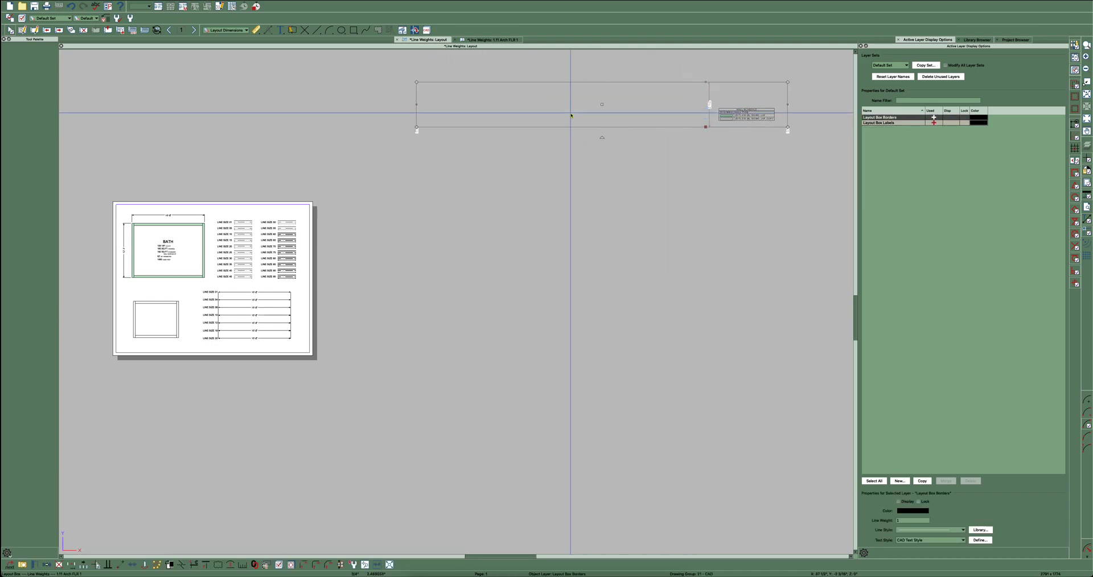
left_click_drag(417, 104, 635, 101)
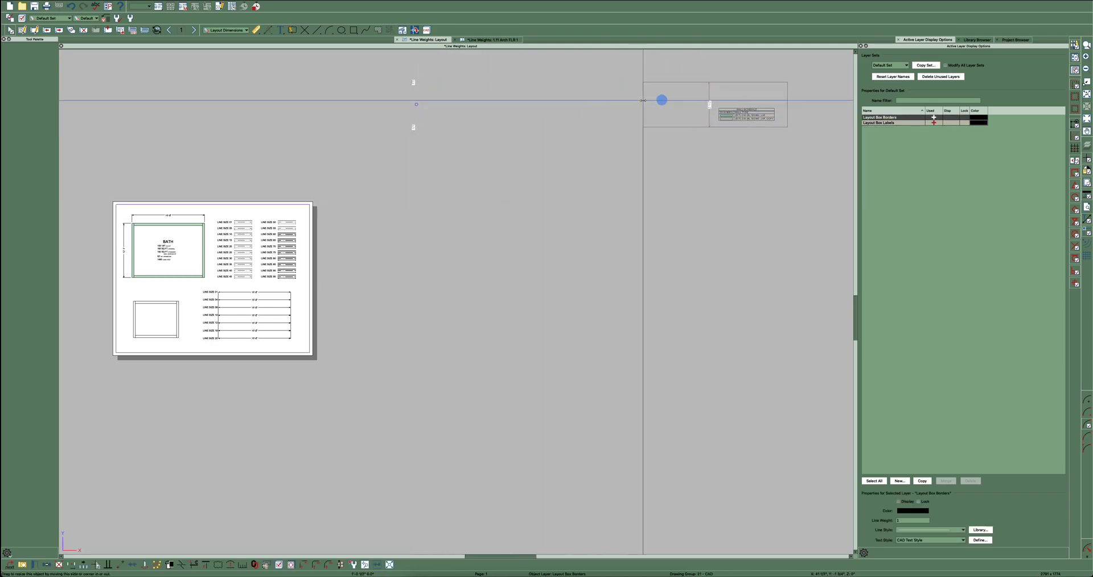
Trim the remaining edges of the duplicated layout box closely around the wall schedule, making it about 15/16" high
scroll(718, 99, "up", 5)
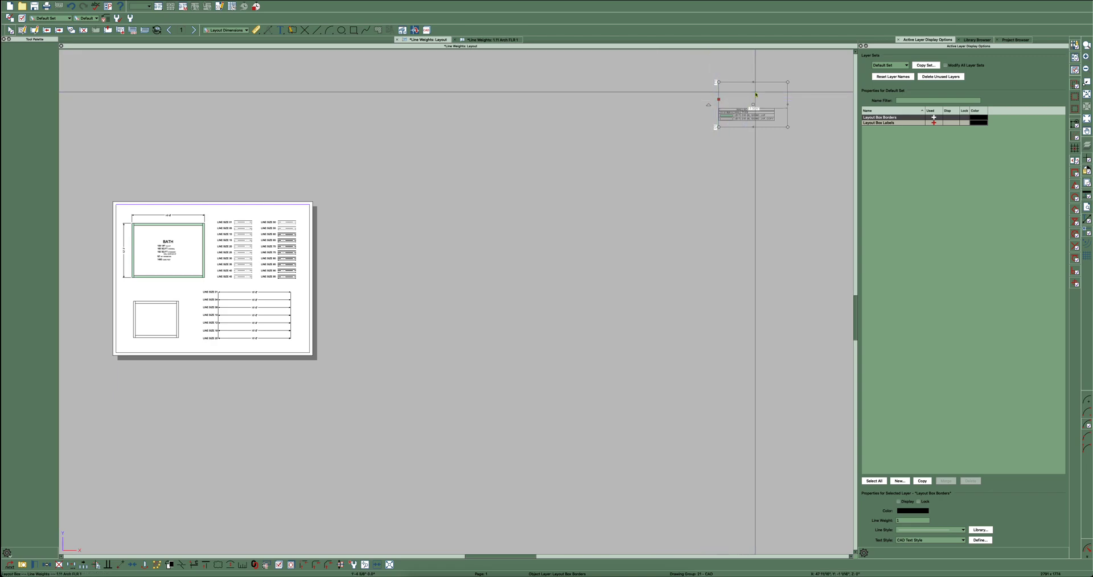
left_click_drag(640, 130, 632, 131)
scroll(484, 151, "down", 3)
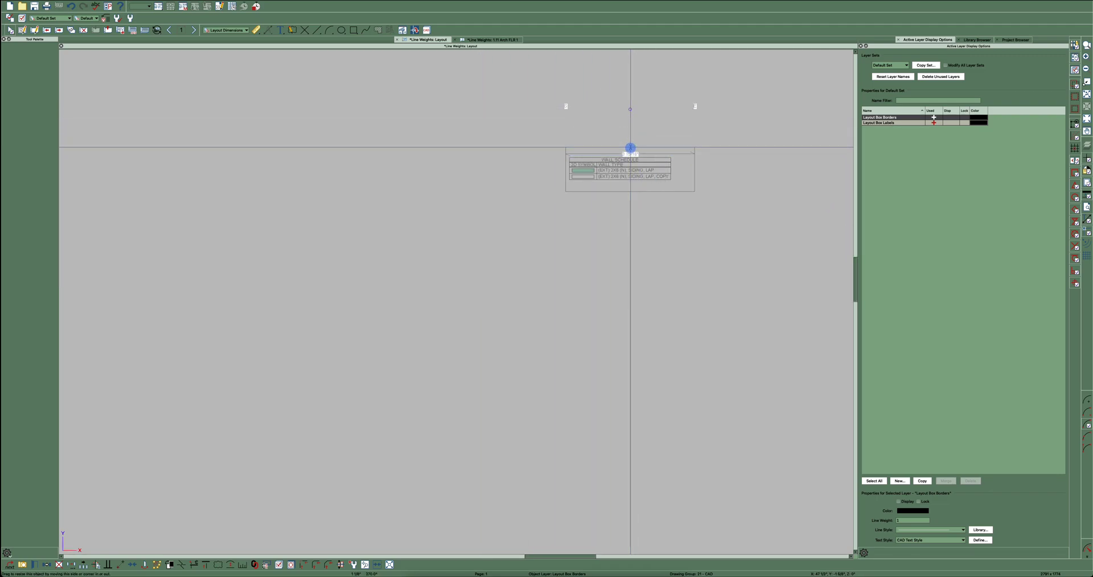
scroll(630, 165, "up", 3)
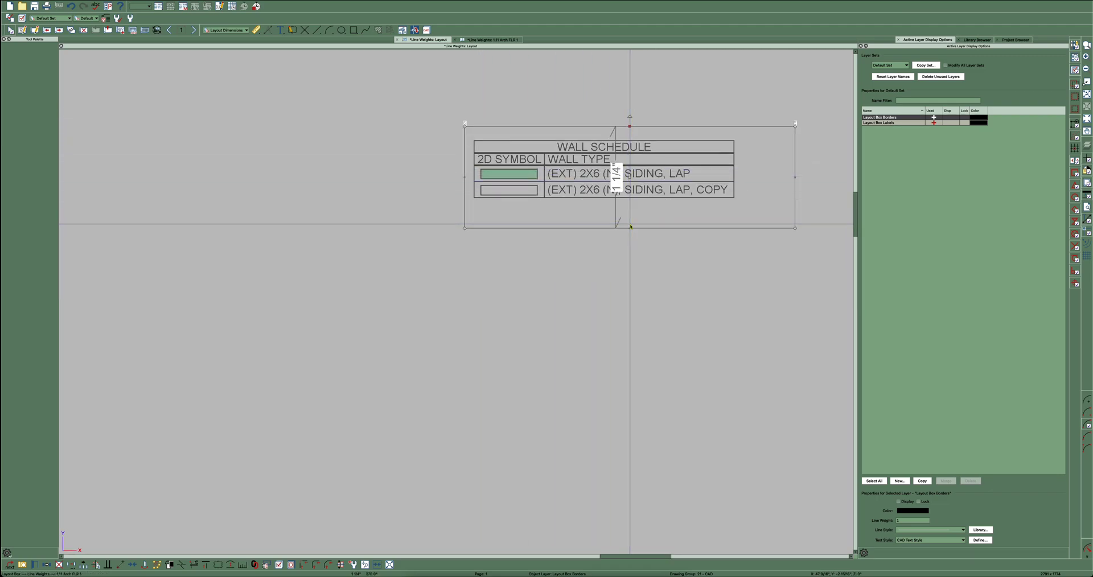
left_click_drag(630, 229, 627, 202)
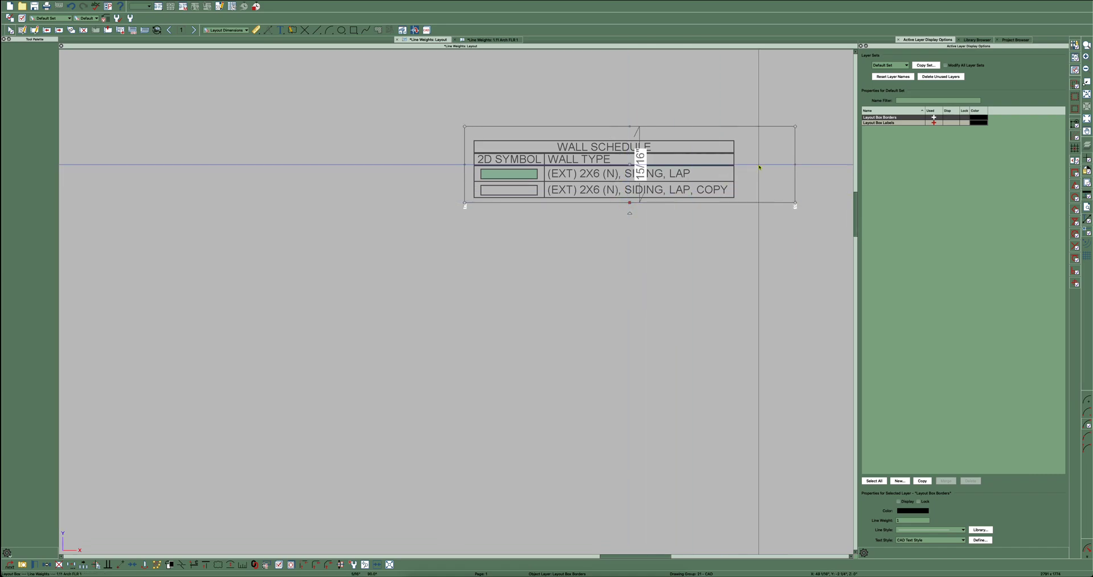
left_click_drag(795, 165, 735, 160)
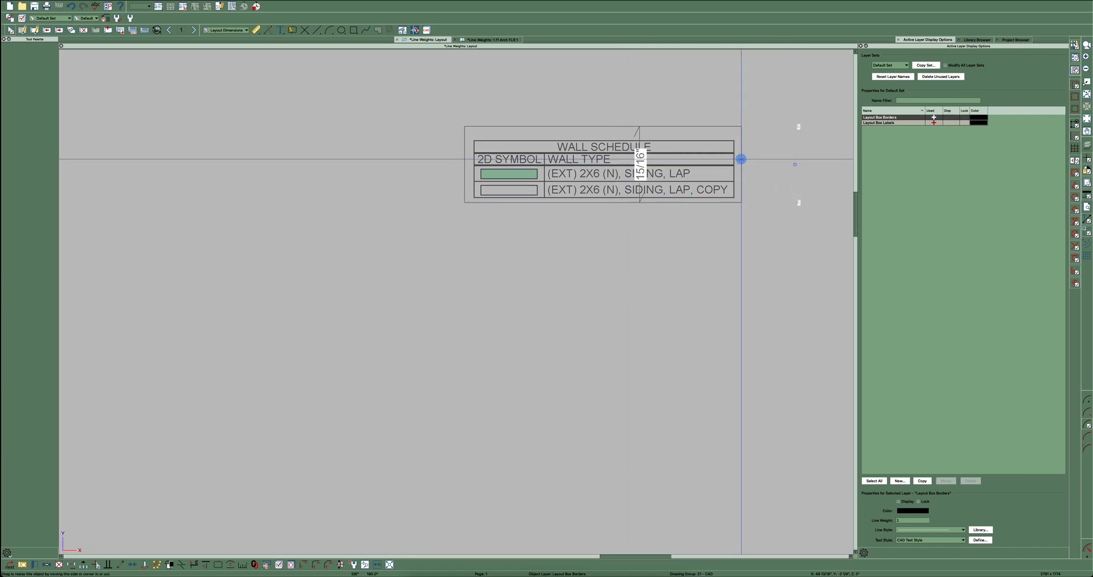
Move the cropped wall schedule box onto the sheet, directly below the smaller wall rectangle
scroll(741, 159, "down", 5)
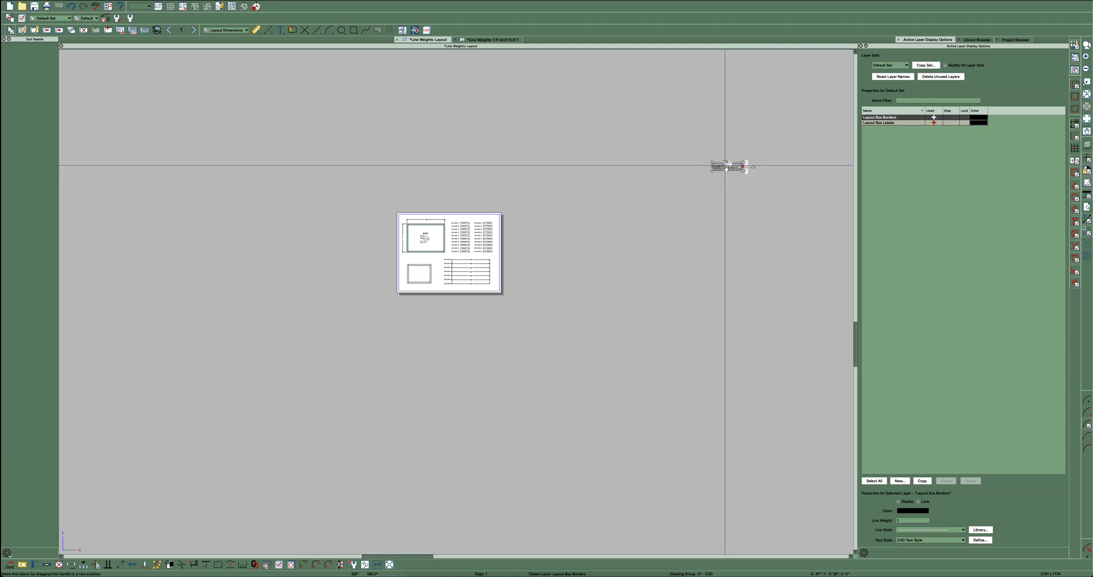
left_click_drag(728, 166, 418, 290)
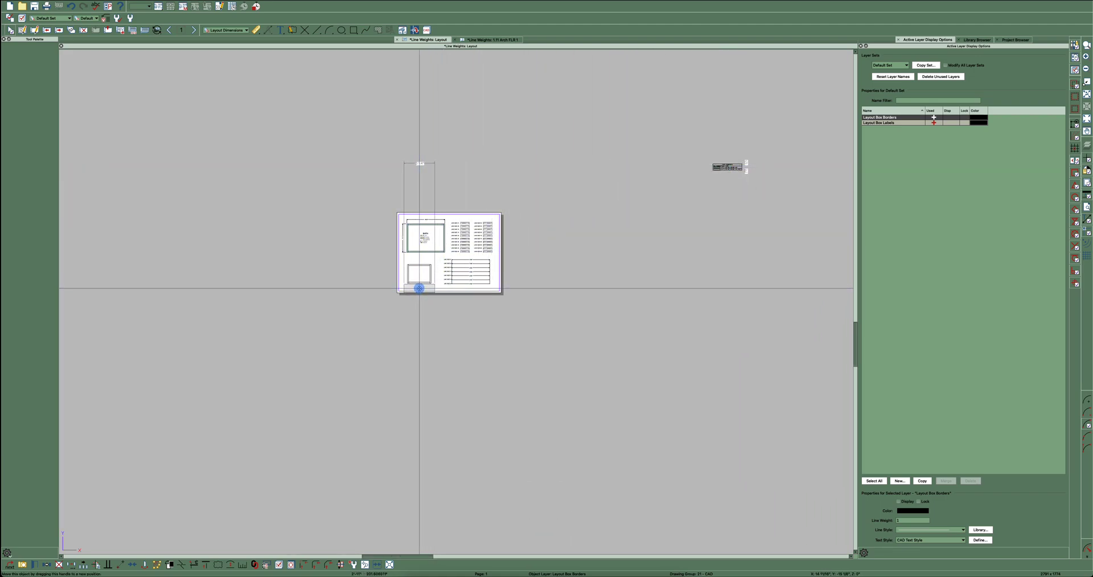
scroll(416, 282, "up", 5)
scroll(478, 233, "down", 5)
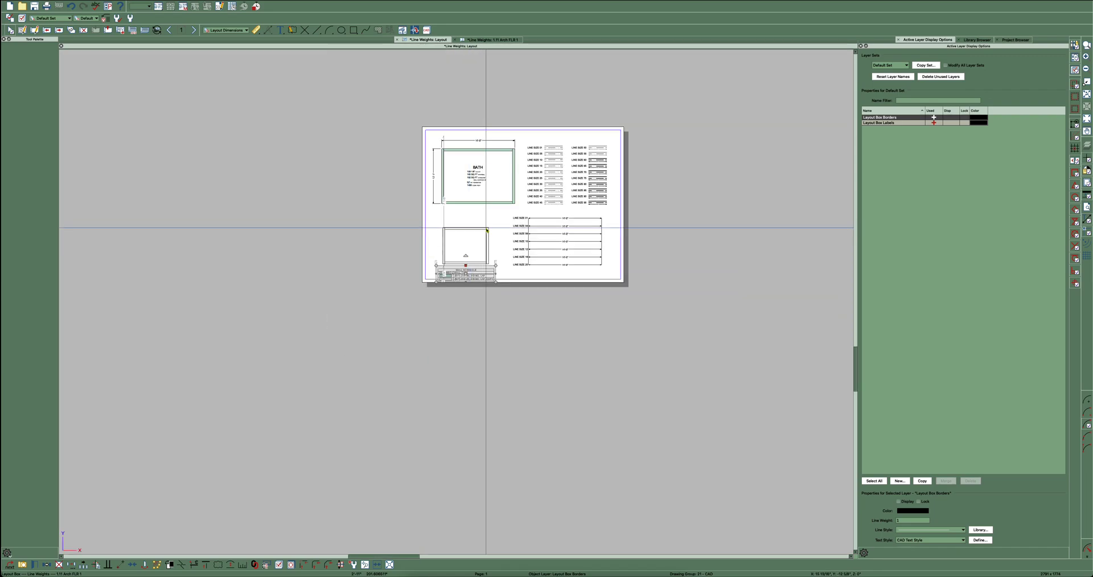
Nudge the main plan layout box up four increments to make room for the wall schedule
left_click(510, 183)
key("Up")
key("Up")
key("Up")
key("Up")
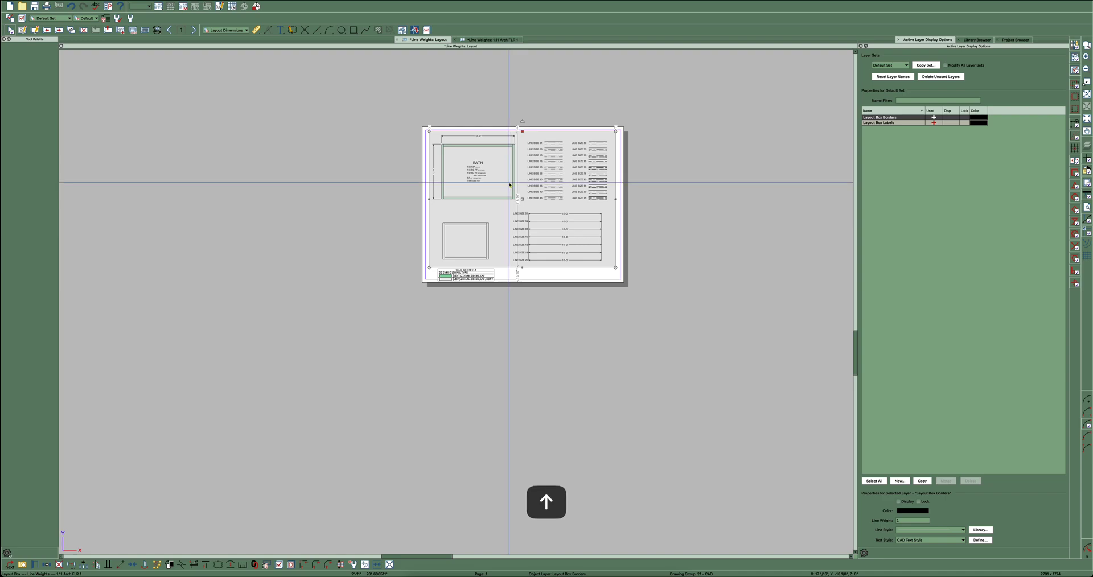
Shift the wall schedule box slightly upward inside the page border and deselect it
scroll(454, 227, "up", 4)
left_click(485, 336)
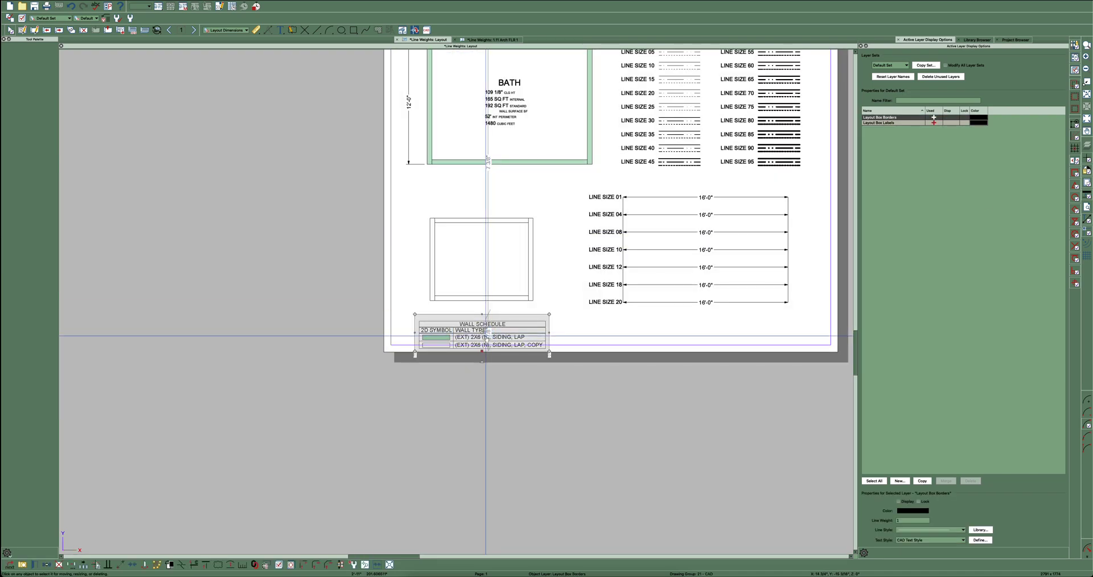
left_click_drag(483, 327, 481, 321)
left_click(300, 344)
Cut the wall schedule out of the plan view and return to the layout page
scroll(269, 343, "down", 4)
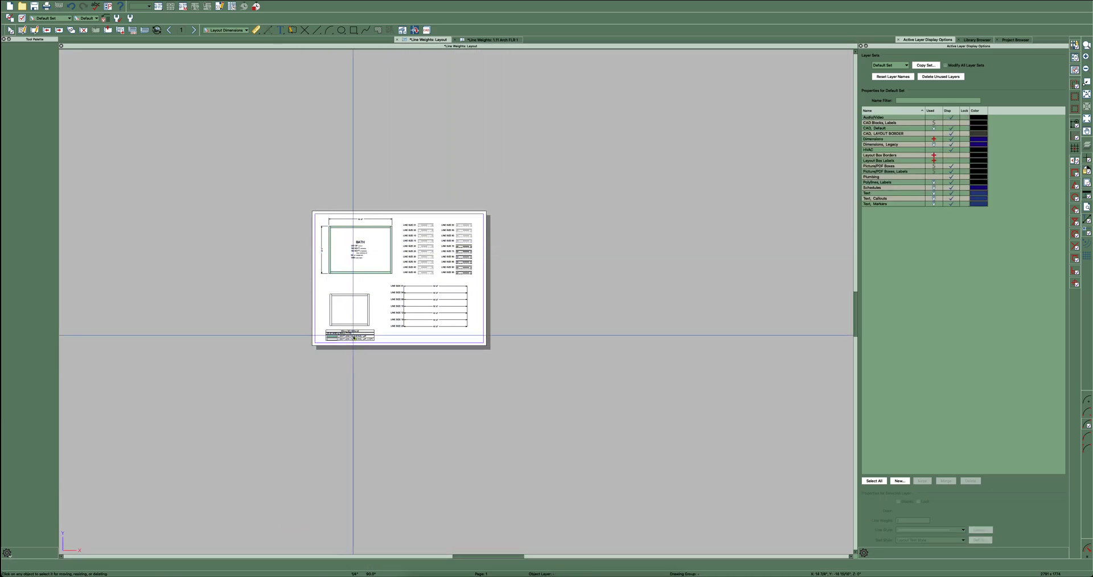
left_click(489, 40)
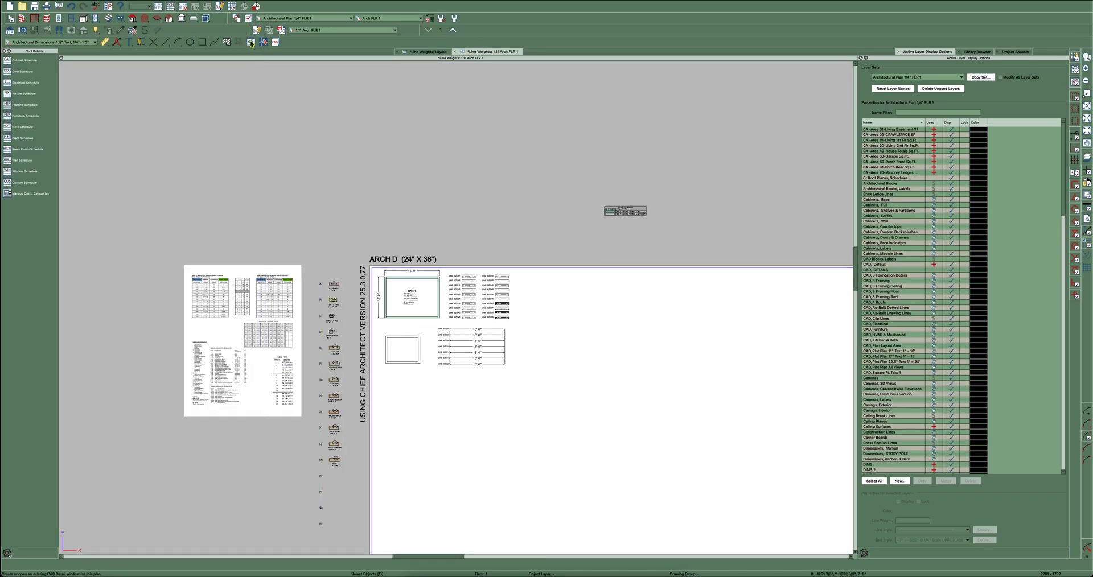
left_click(624, 210)
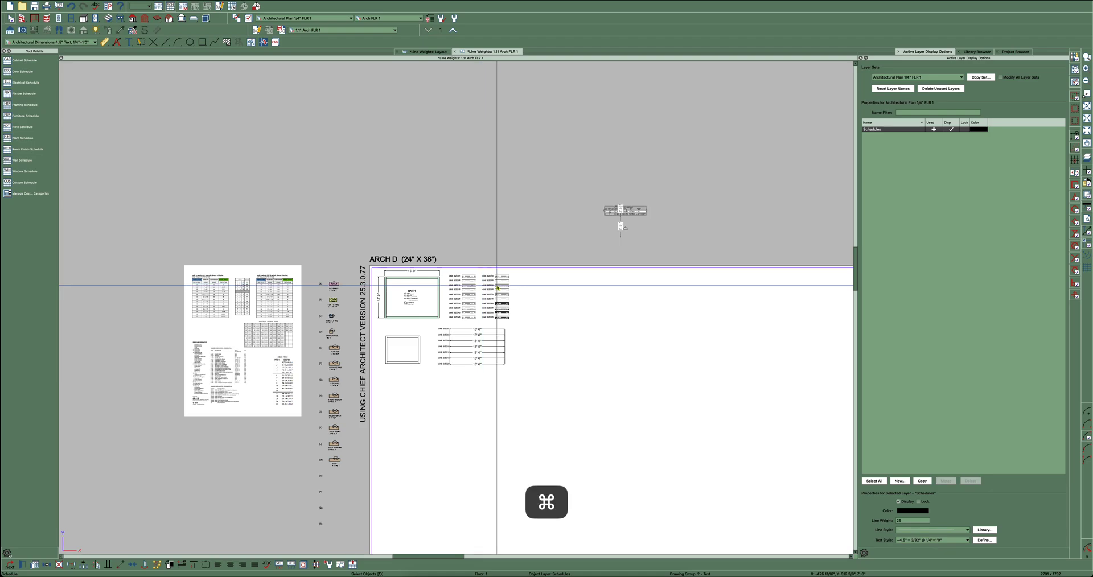
key("super+x")
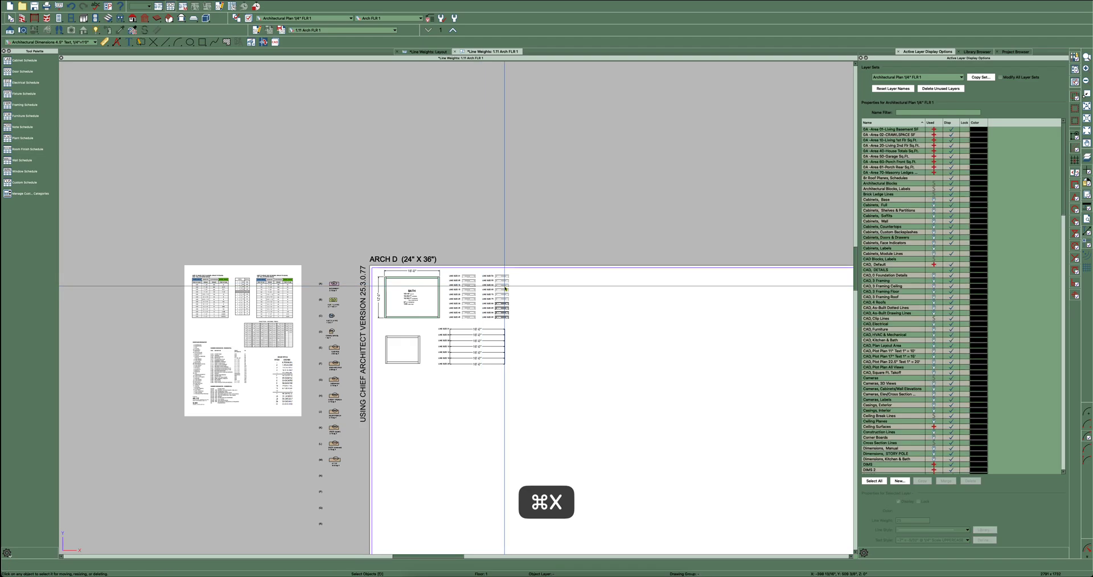
left_click(425, 53)
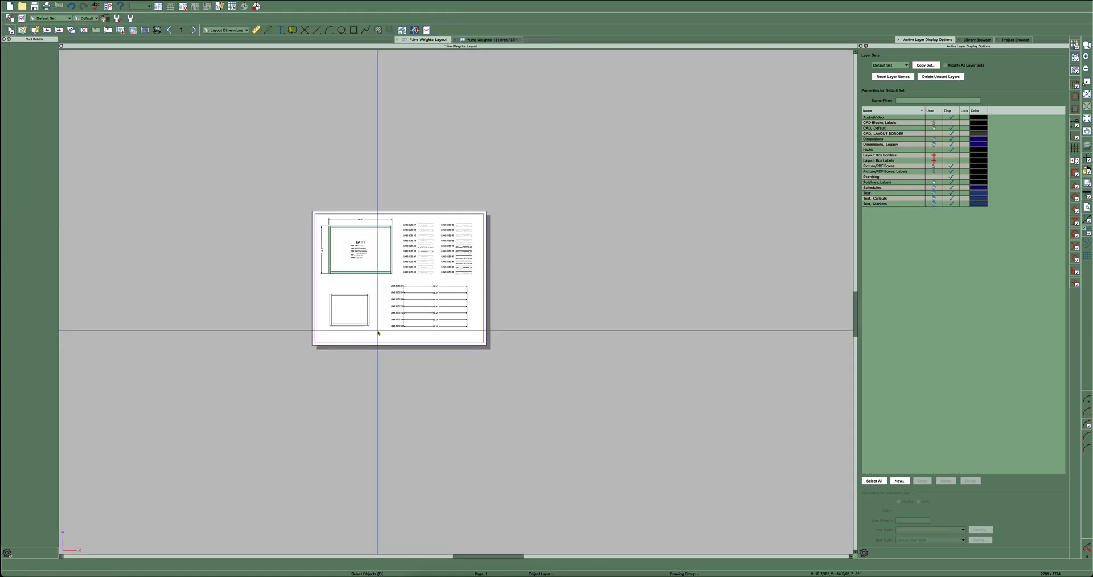
Delete the emptied wall schedule box below the smaller wall rectangle on the layout sheet
left_click(344, 333)
scroll(343, 335, "up", 4)
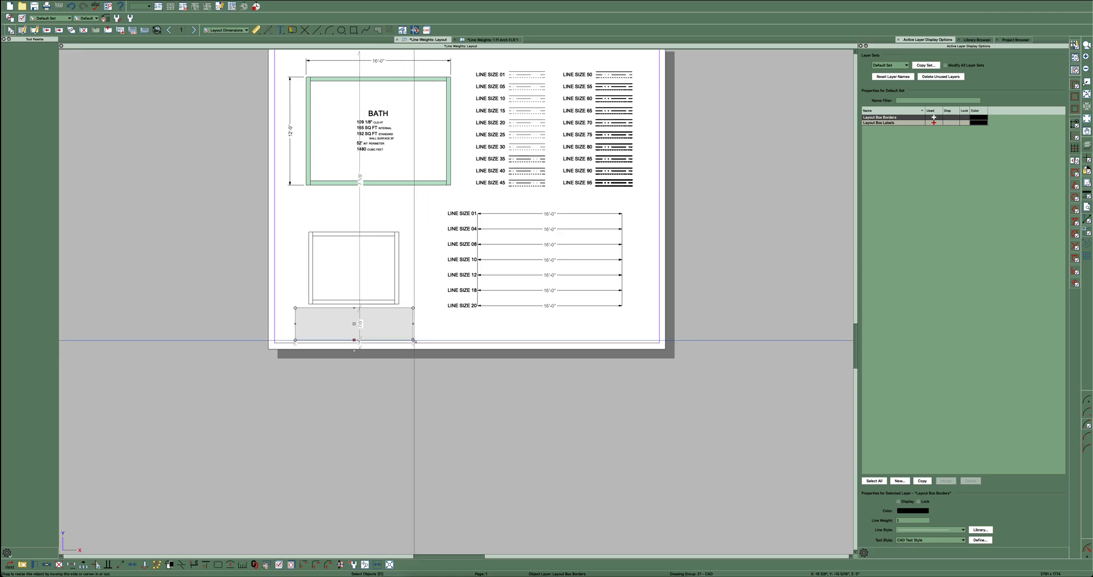
left_click(414, 341)
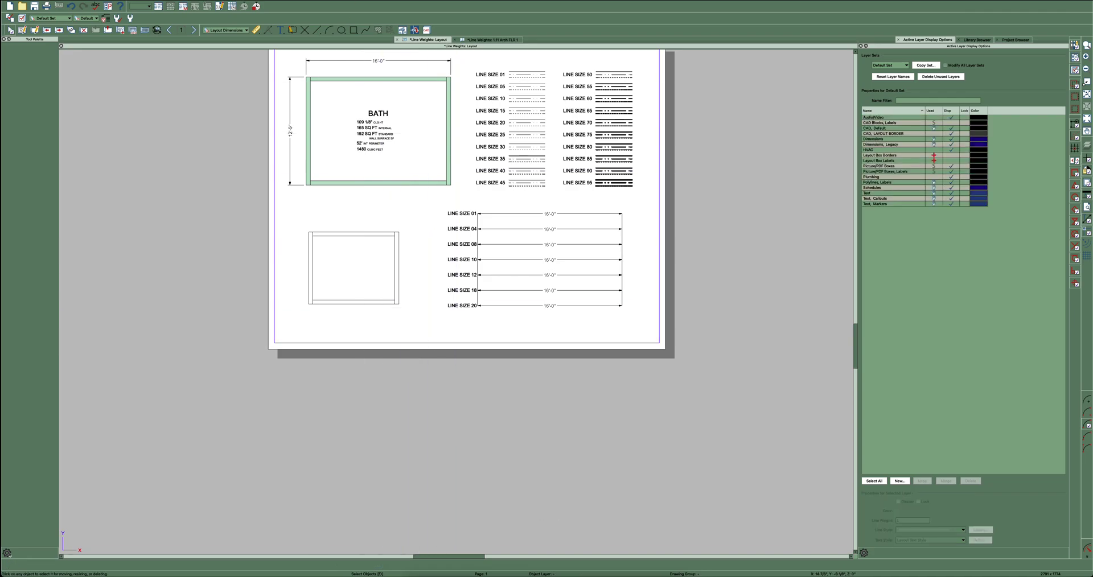
Open CAD Detail Management from the plan view
left_click(495, 40)
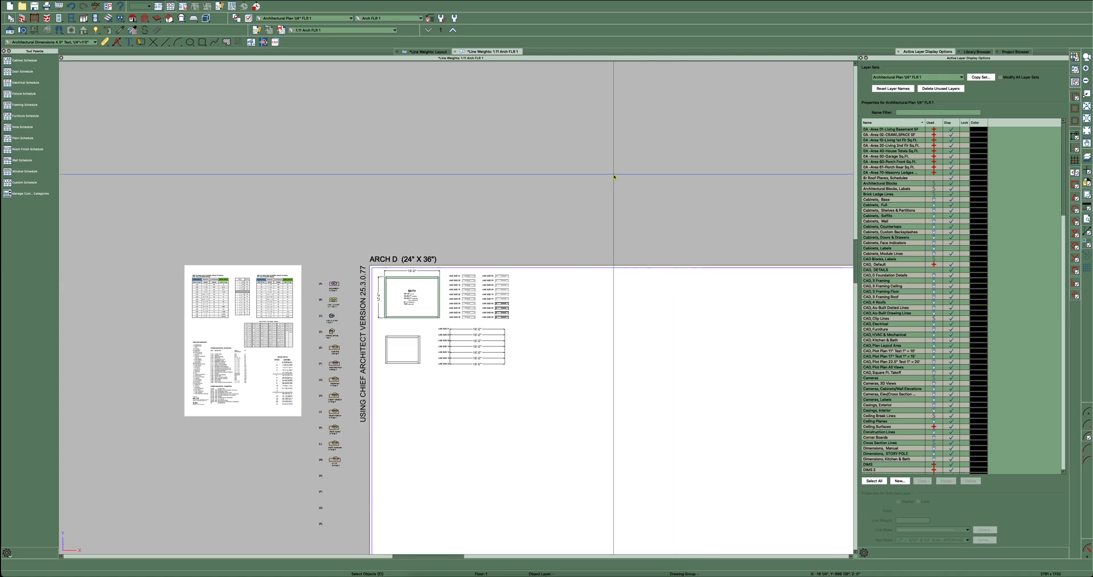
left_click(250, 42)
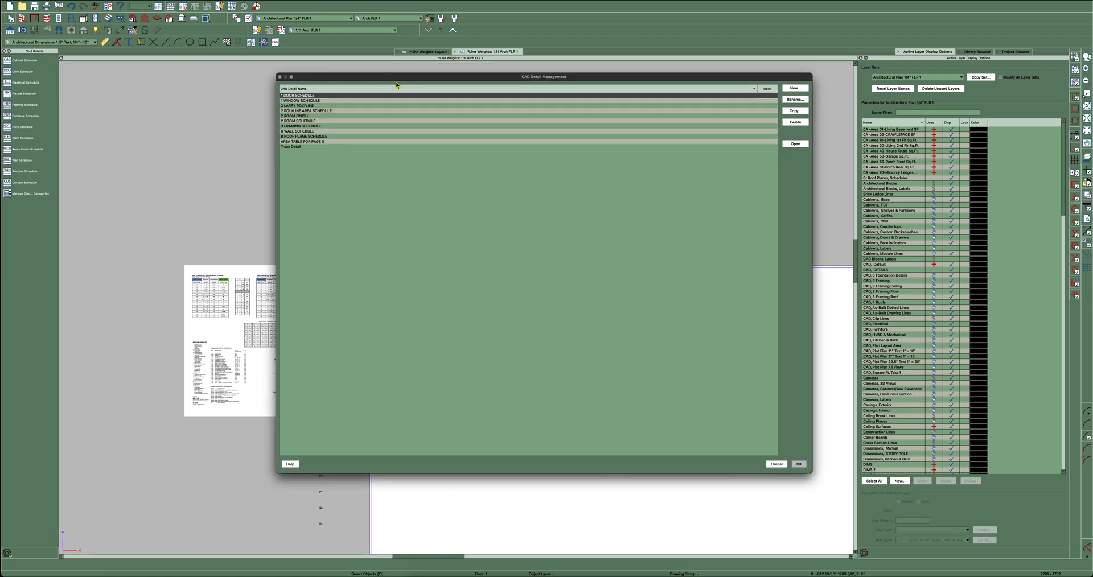
left_click_drag(406, 76, 432, 102)
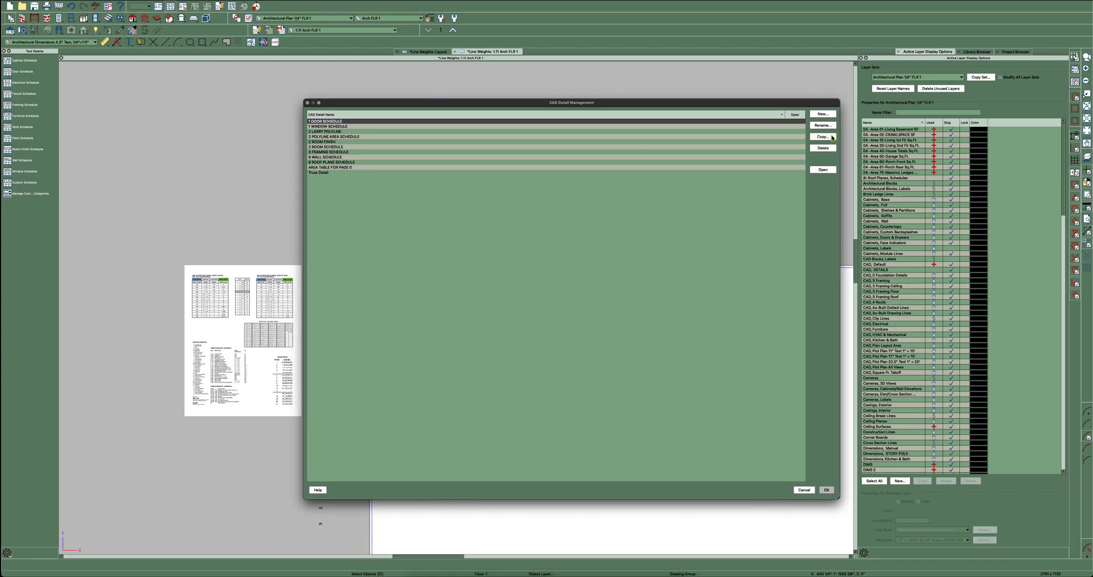
left_click(823, 114)
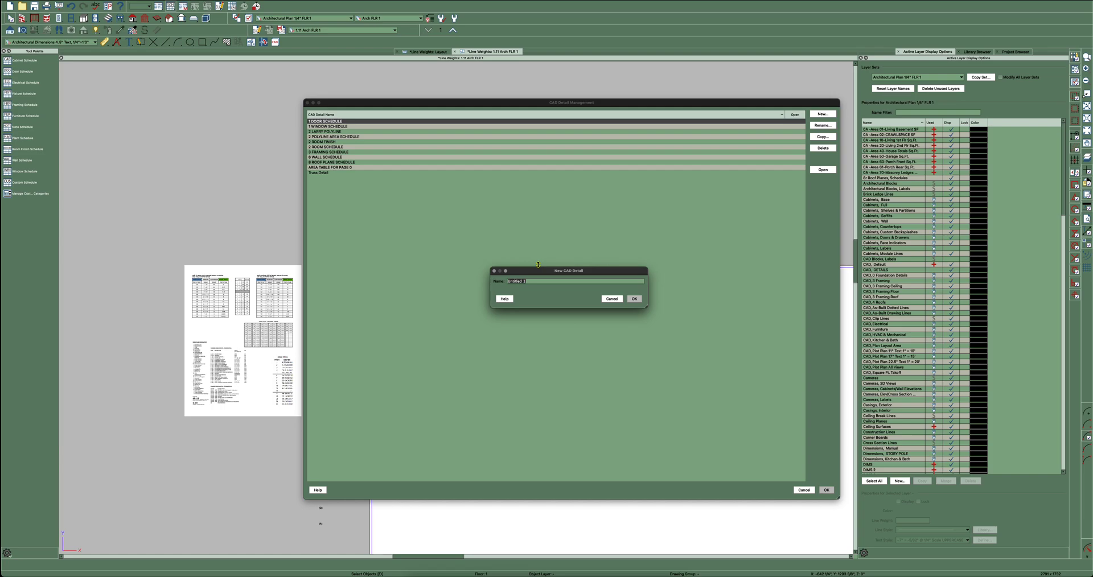
type("Wa")
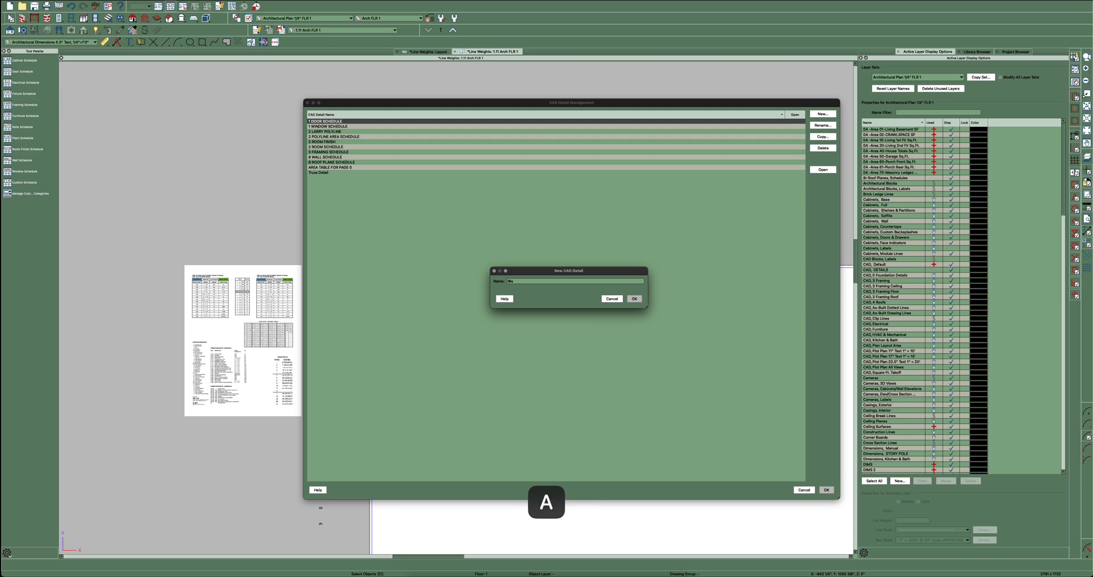
key("BackSpace")
key("BackSpace")
left_click(613, 299)
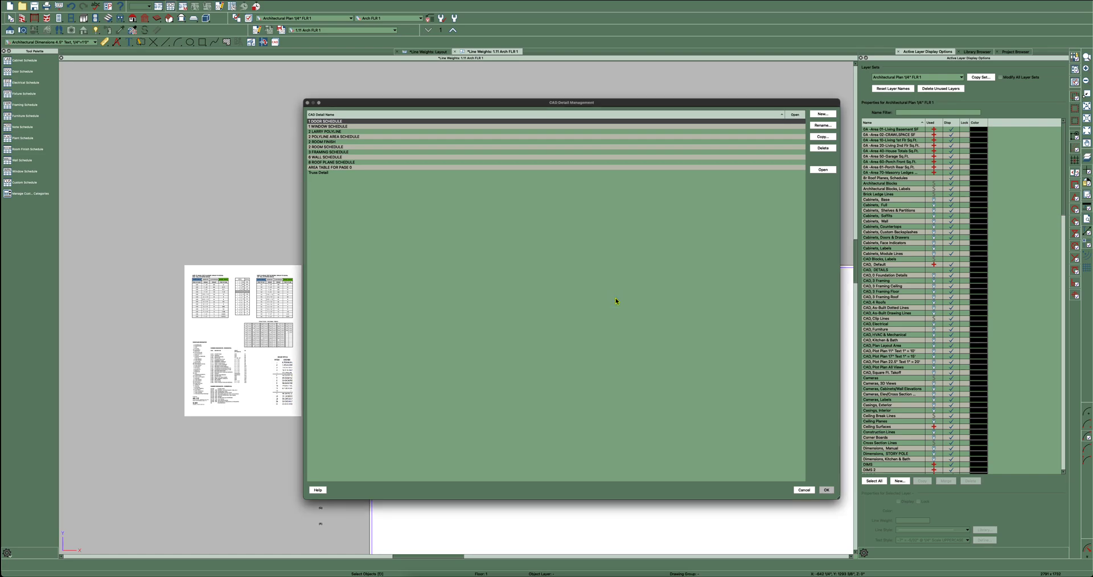
Open the WALL SCHEDULE CAD detail and compare it with the layout page and the floor plan view
left_click(339, 158)
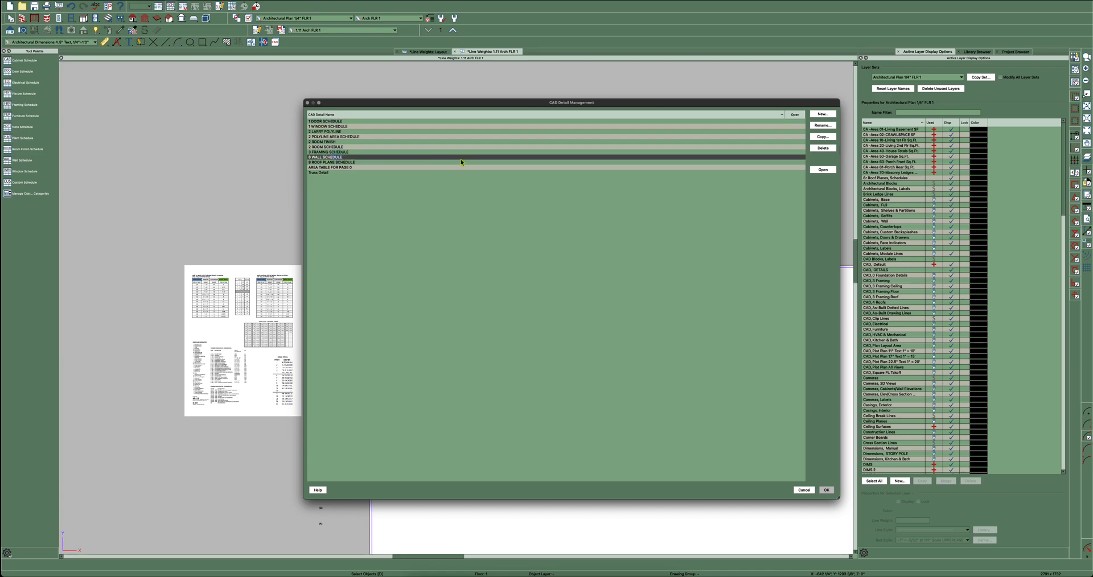
left_click(824, 170)
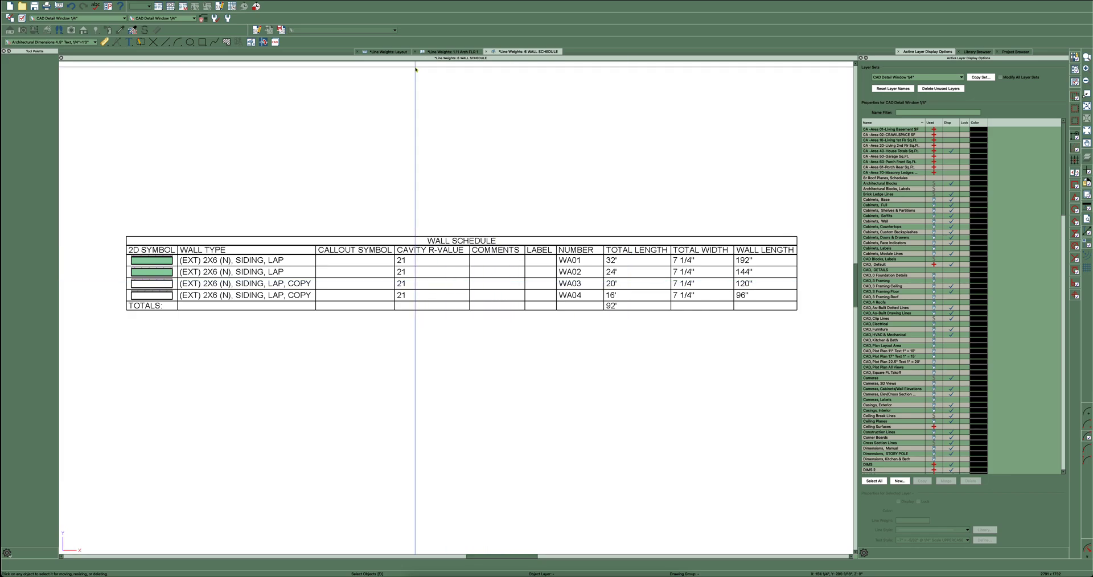
left_click(387, 52)
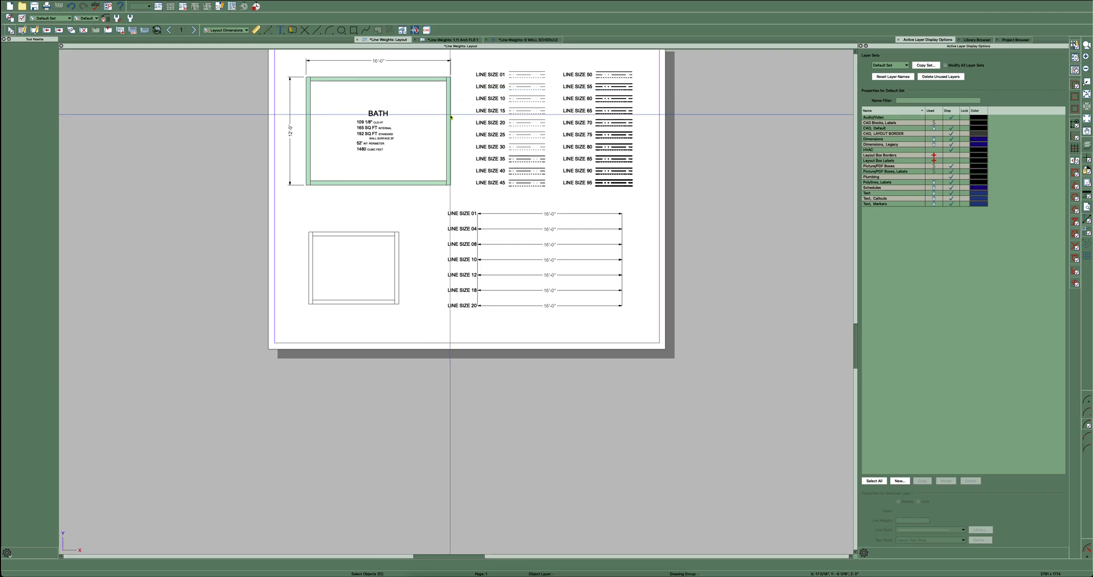
left_click(522, 40)
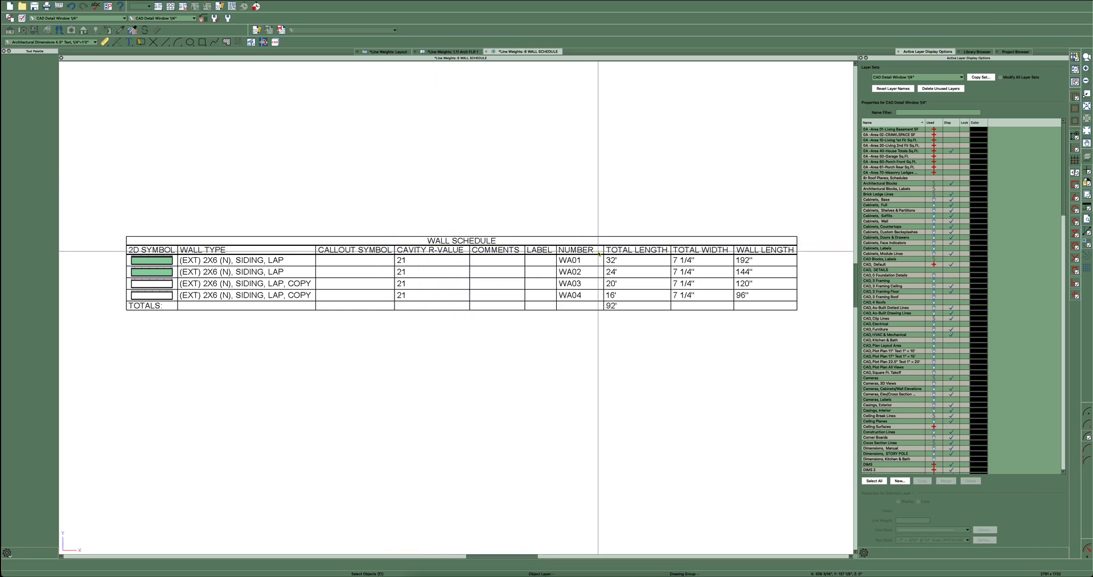
left_click(446, 51)
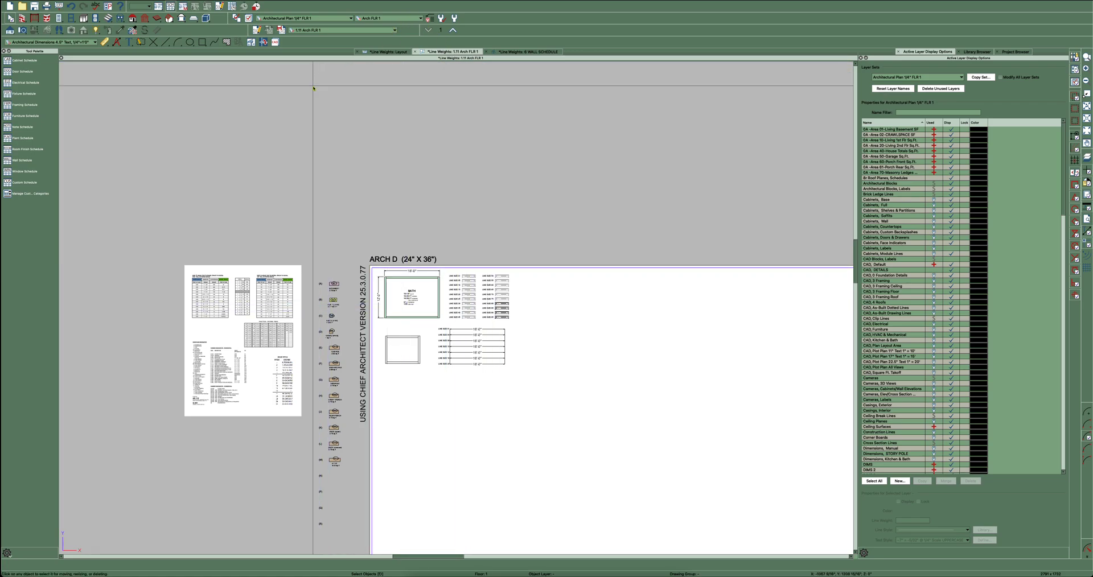
left_click(522, 53)
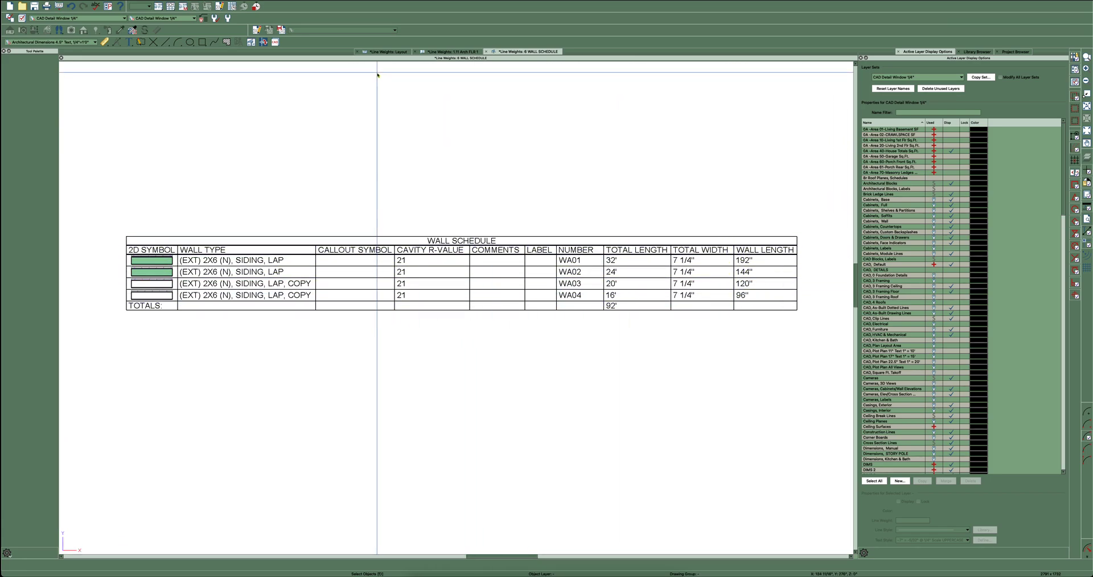
Send the wall schedule detail to layout page 1 and place its box along the sheet's bottom edge
left_click(60, 6)
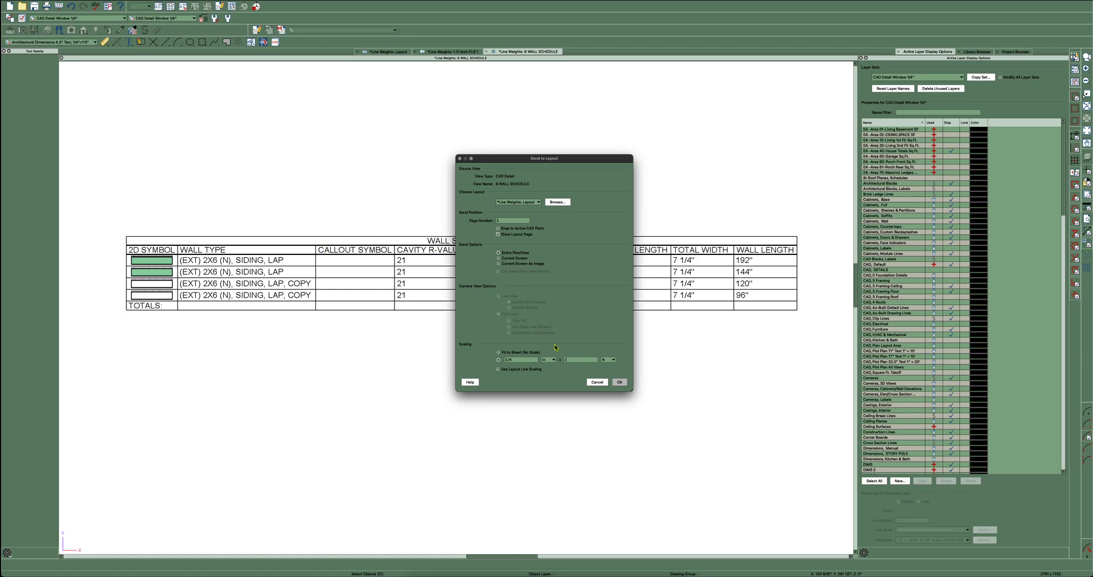
left_click(620, 382)
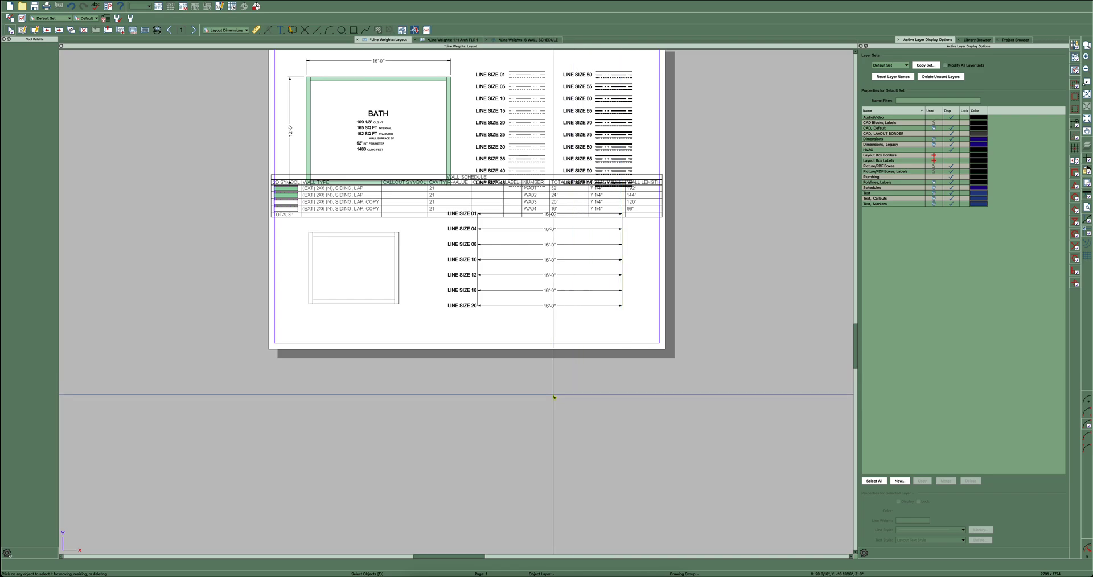
scroll(522, 397, "down", 2)
key("Escape")
left_click(428, 265)
left_click_drag(428, 266, 484, 350)
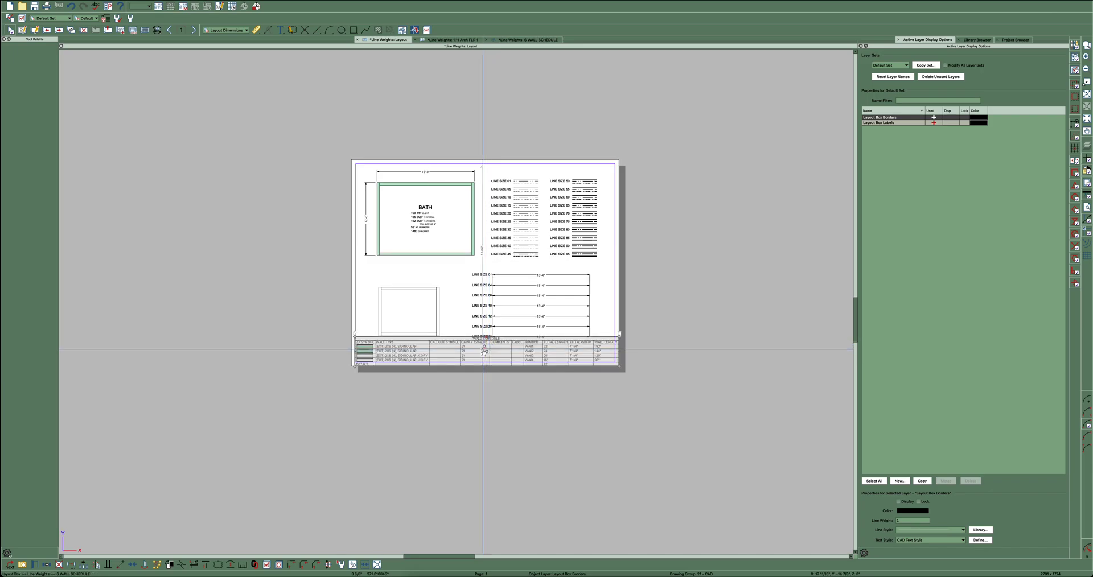
scroll(484, 350, "up", 2)
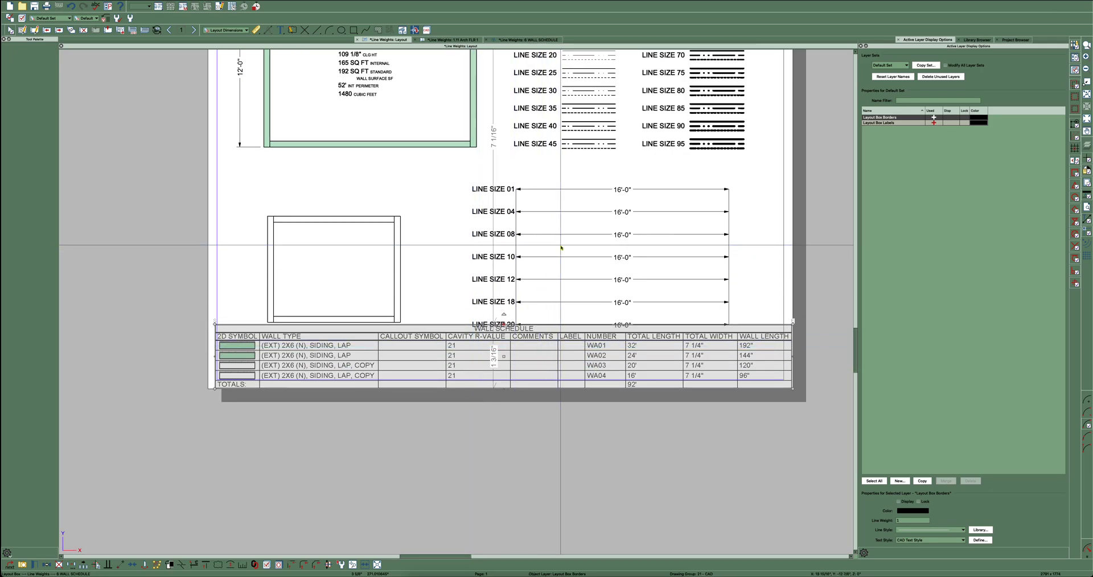
In the plan view, nudge the smaller wall rectangle and the LINE SIZE dimension rows up six increments
key("ctrl+Tab")
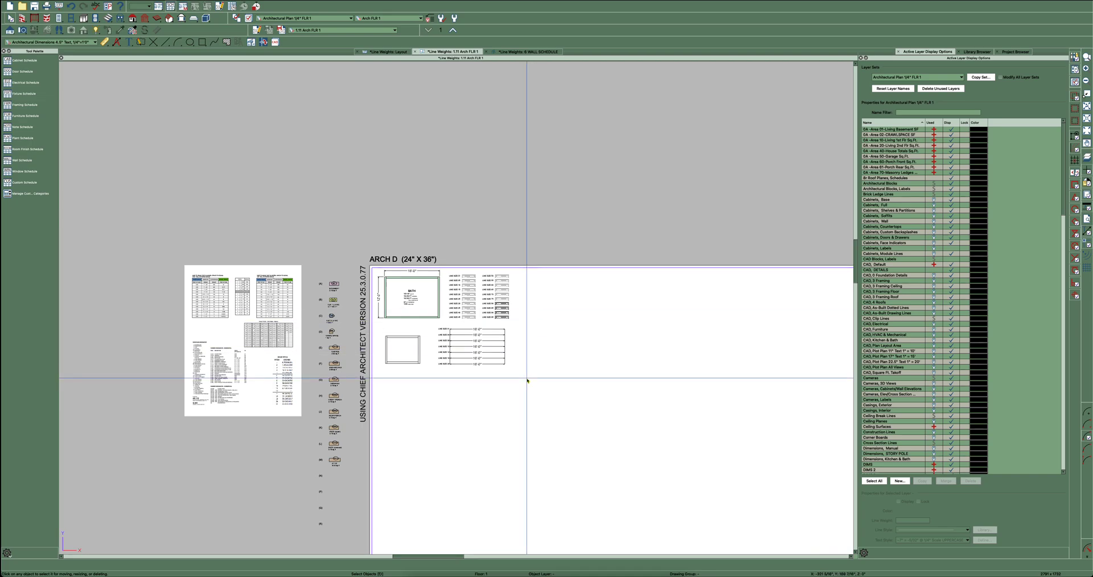
scroll(433, 360, "up", 2)
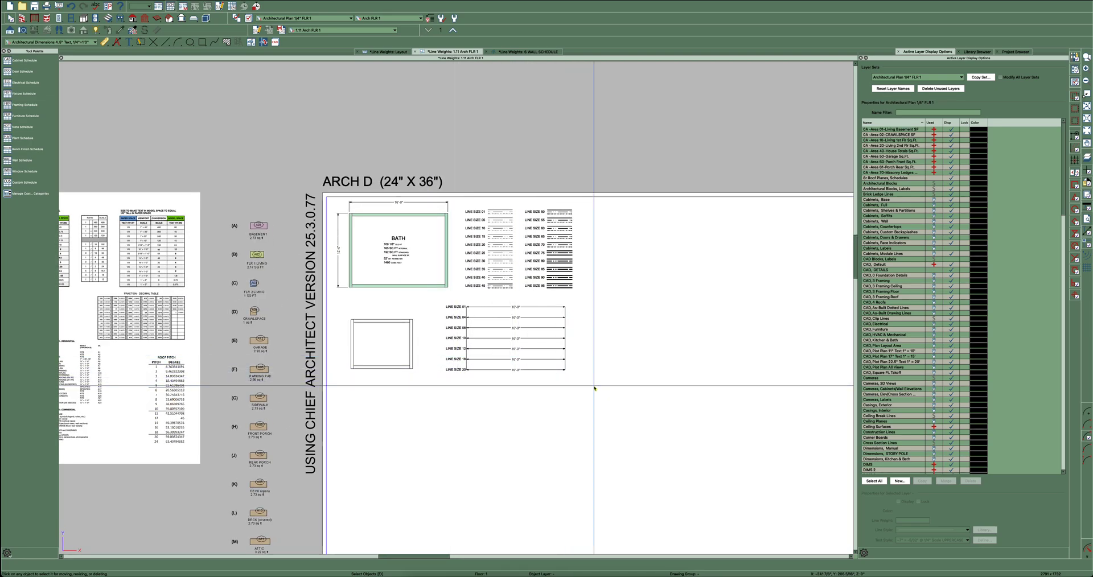
left_click_drag(597, 385, 348, 302)
key("Up")
key("Up")
key("Up")
key("Up")
key("Up")
key("Up")
key("Escape")
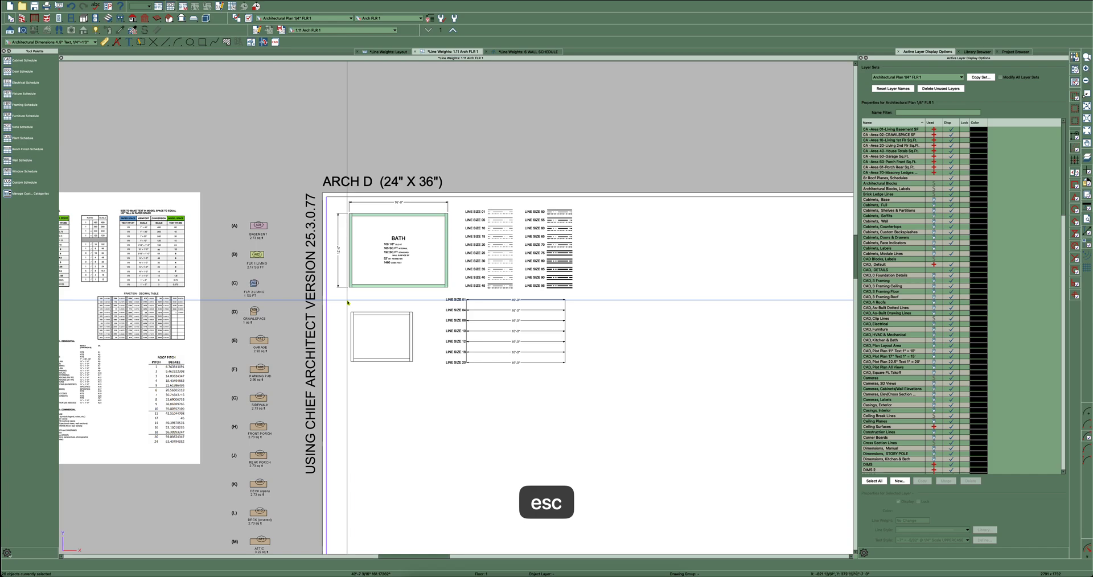
Move the 16'-0" dimension line from above the Bath room to just below its lower wall
scroll(405, 204, "up", 3)
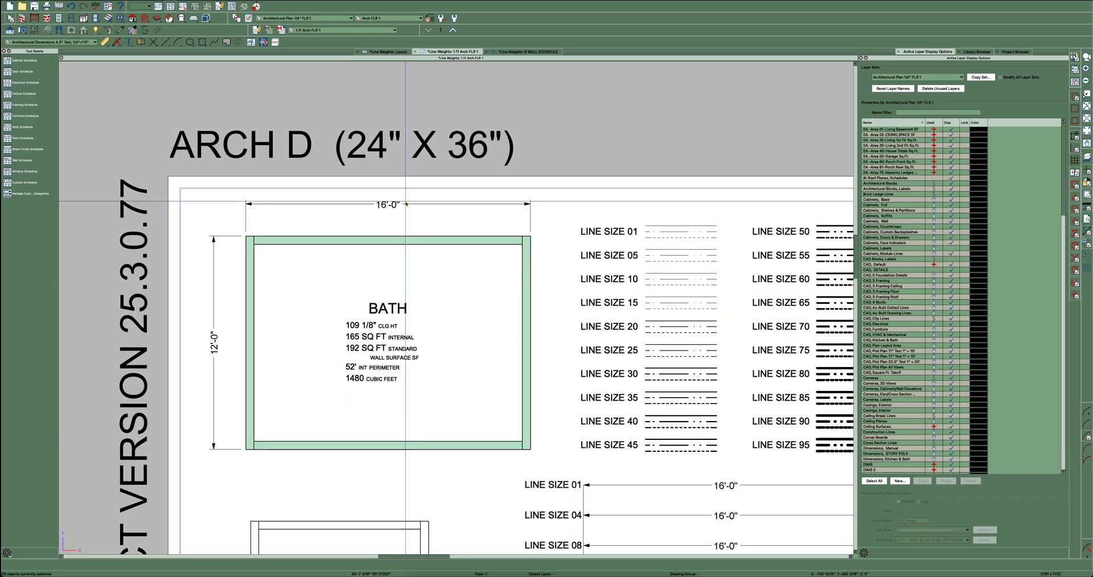
left_click(420, 204)
left_click_drag(421, 204, 423, 463)
scroll(387, 227, "down", 1)
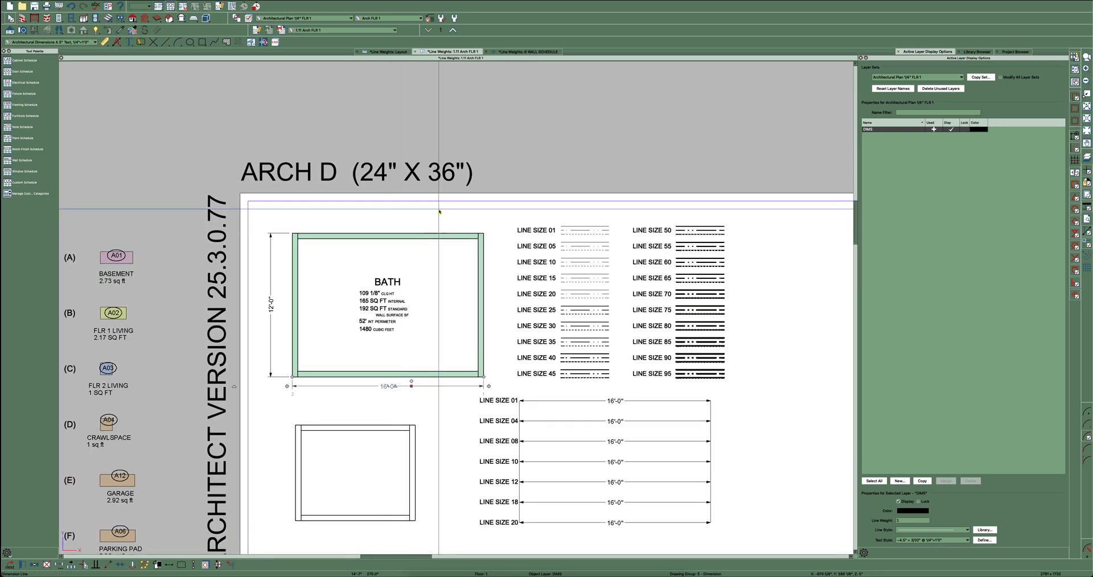
On the layout page, lower the top edge of the main plan box to crop the empty space above the Bath room
left_click(389, 52)
scroll(453, 244, "down", 2)
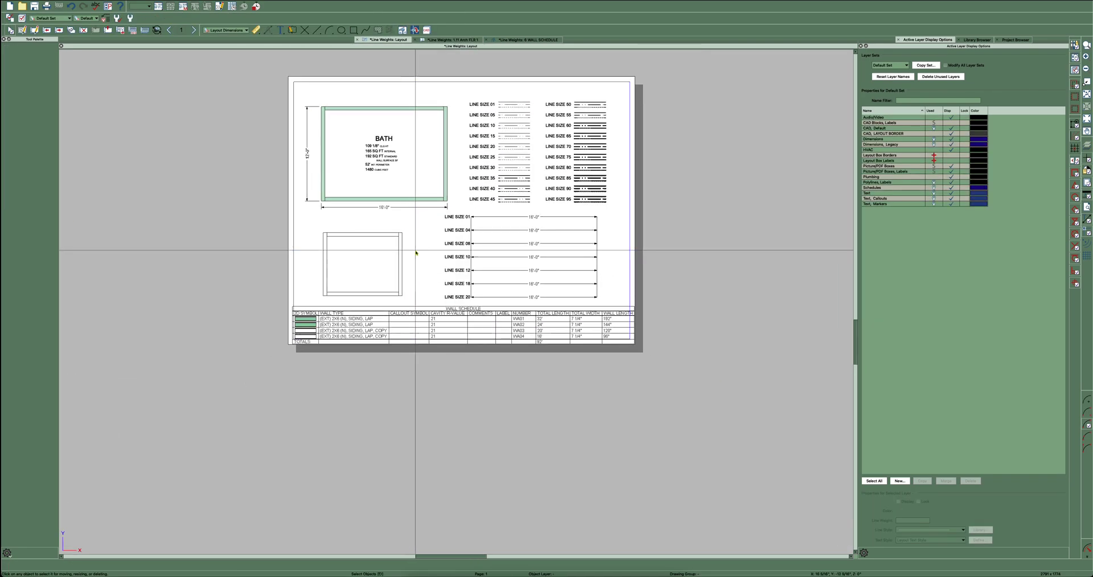
left_click(462, 171)
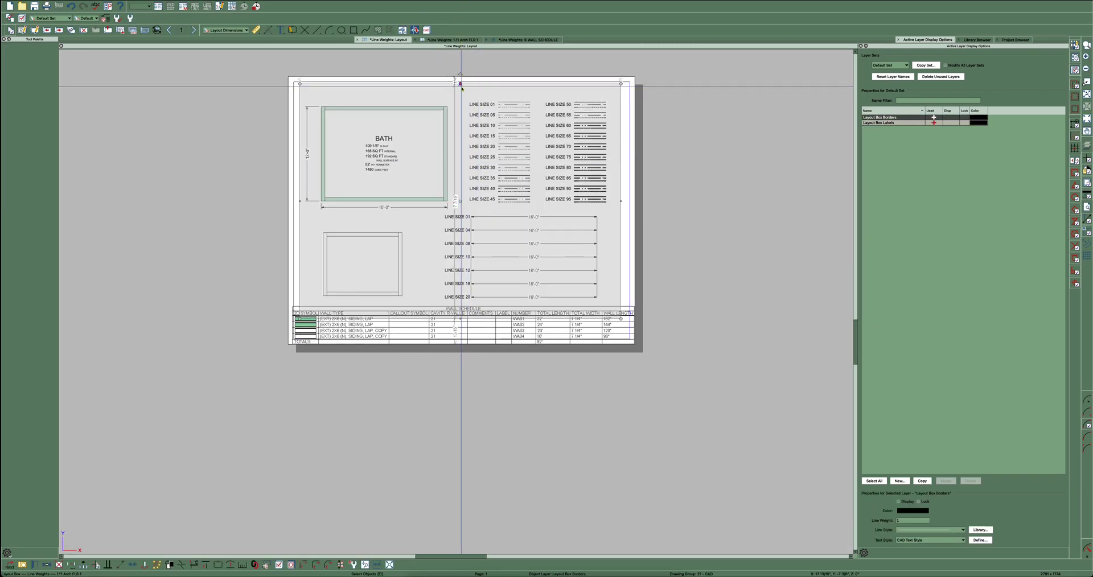
left_click_drag(461, 84, 462, 96)
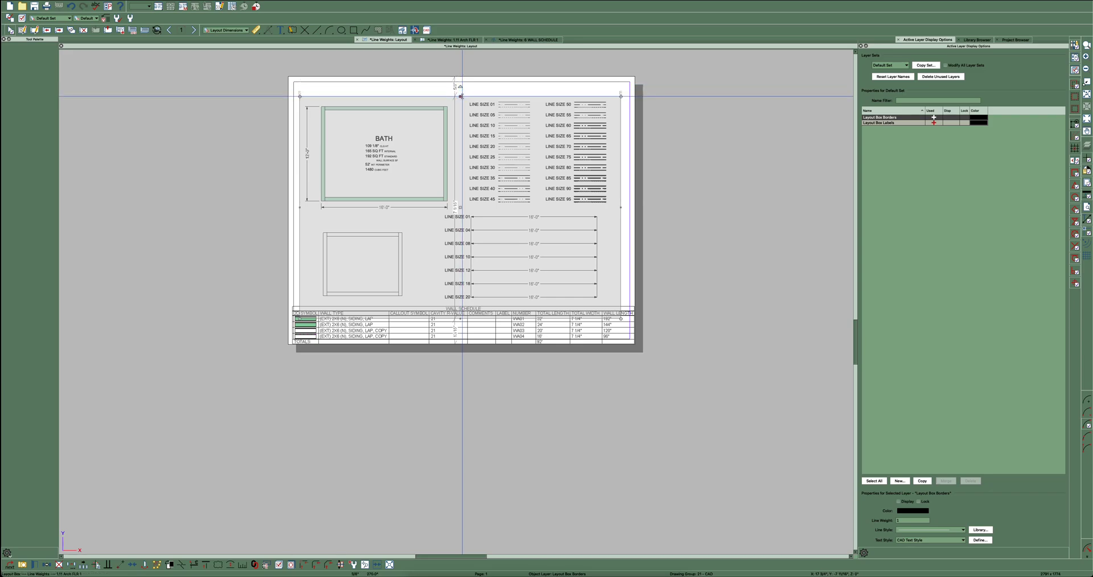
Nudge the cropped plan box up six increments on the sheet and deselect it
key("Up")
key("Up")
key("Up")
key("Up")
key("Up")
key("Up")
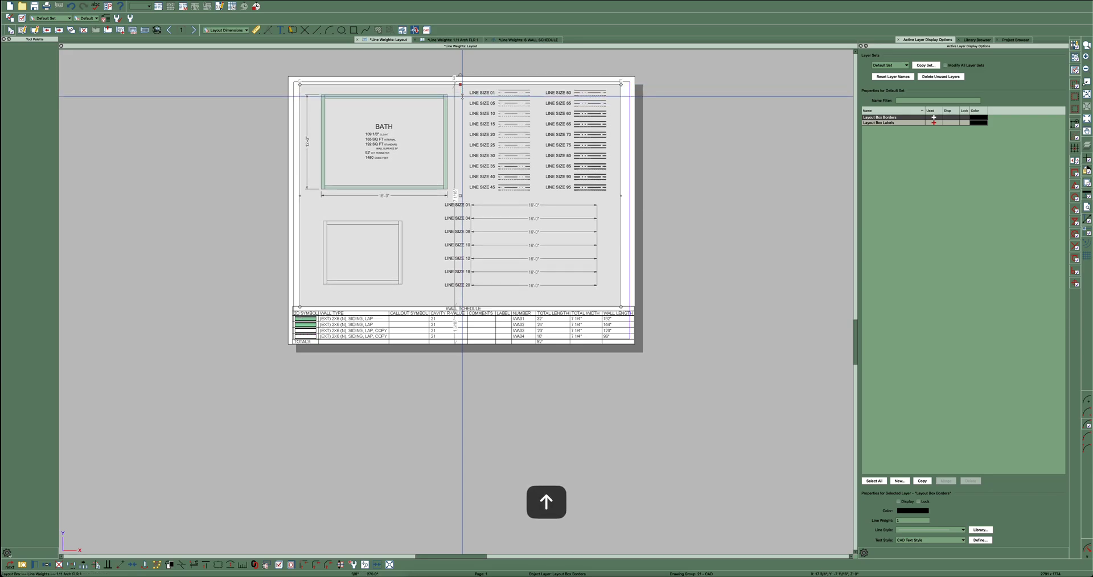
key("Escape")
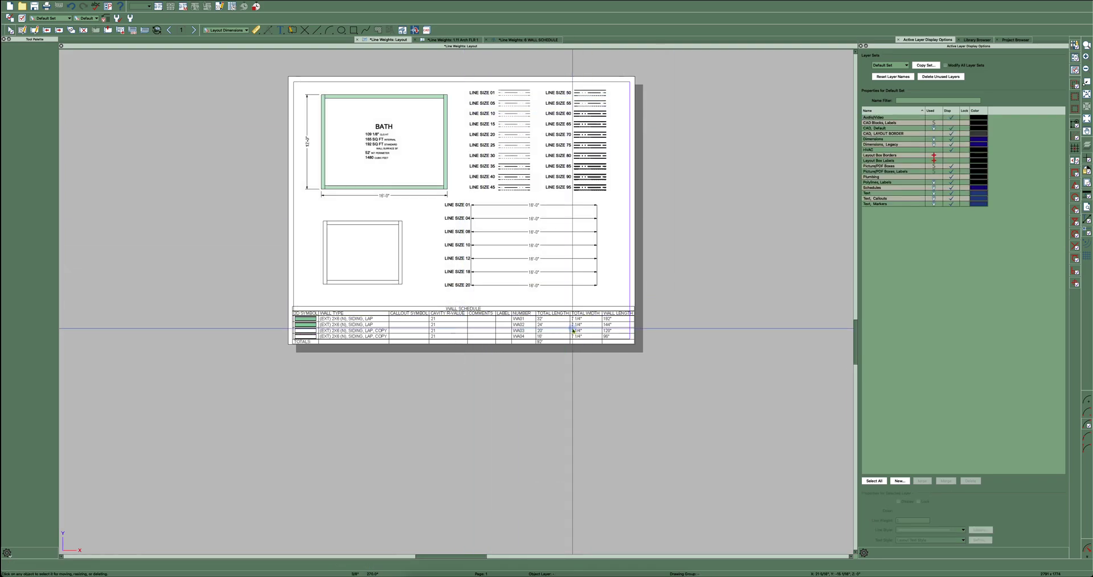
Open the wall schedule detail from its box on the layout page and select the schedule table
left_click(573, 328)
scroll(456, 333, "up", 4)
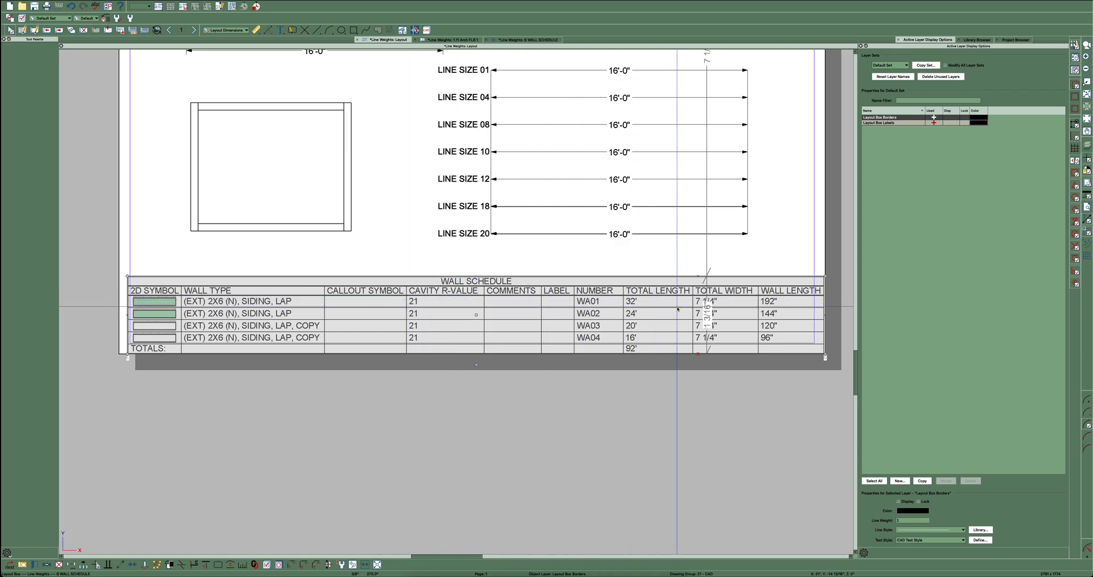
double_click(464, 312)
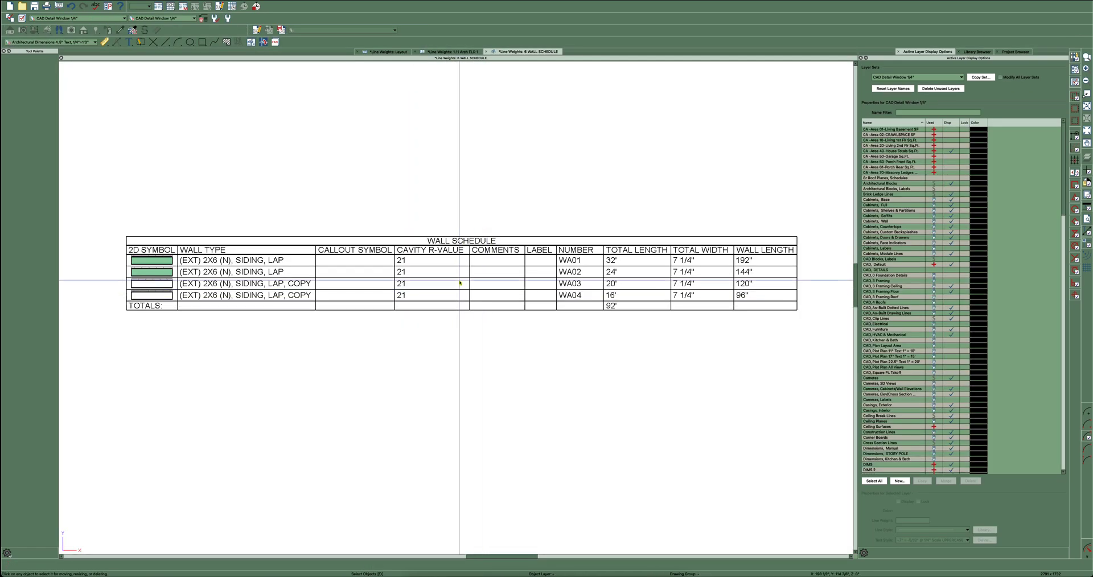
left_click(360, 265)
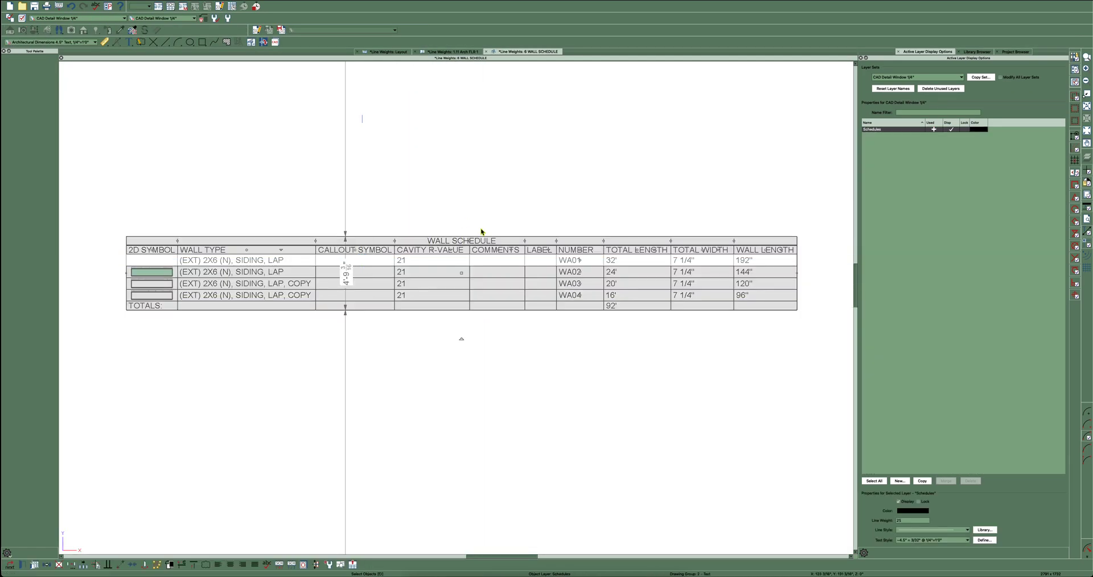
Open the wall schedule's specification and rename the 2D Symbol column to 2D
double_click(655, 285)
left_click(732, 284)
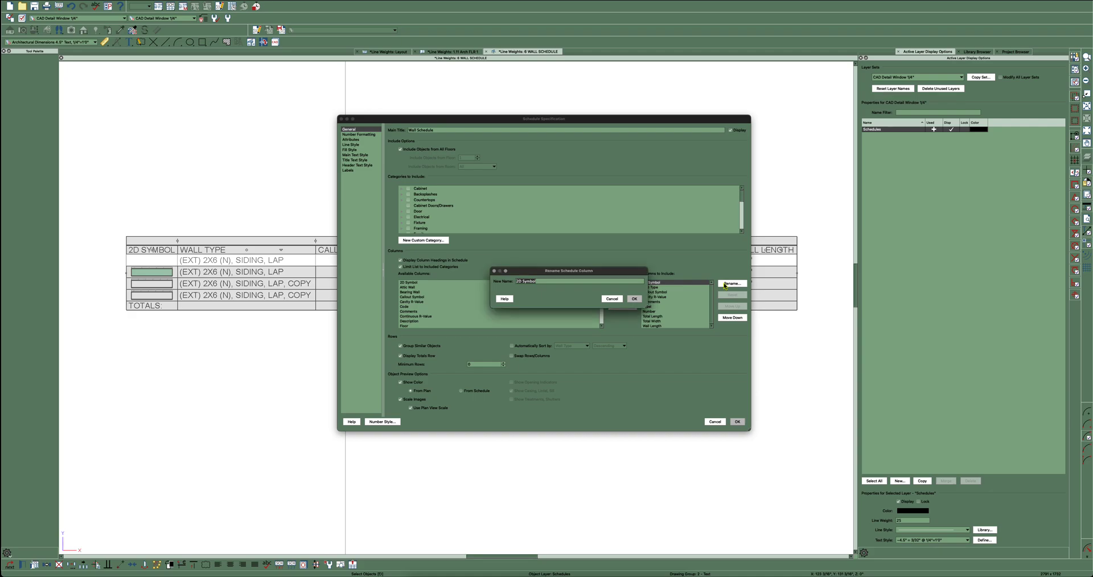
type("2D")
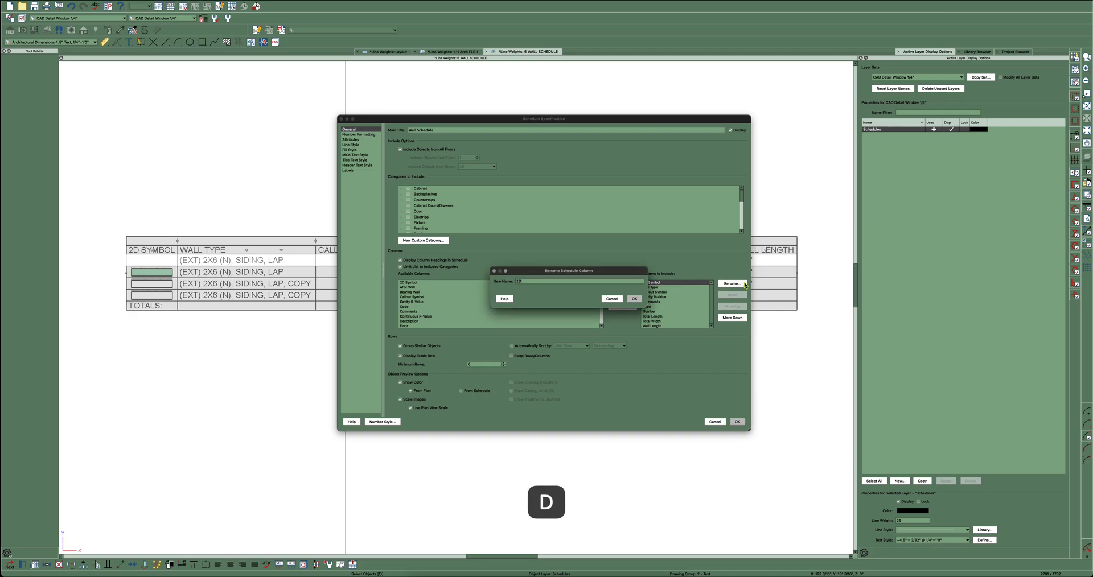
left_click(635, 299)
Remove the Callout Symbol column from the wall schedule's included columns
left_click(662, 293)
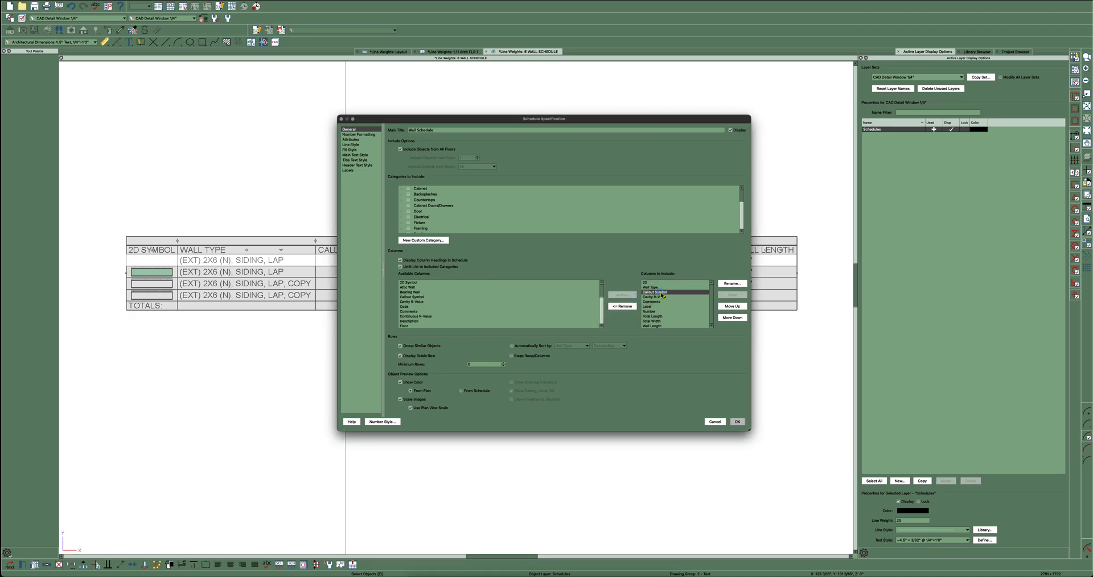
left_click_drag(482, 119, 600, 115)
left_click(735, 303)
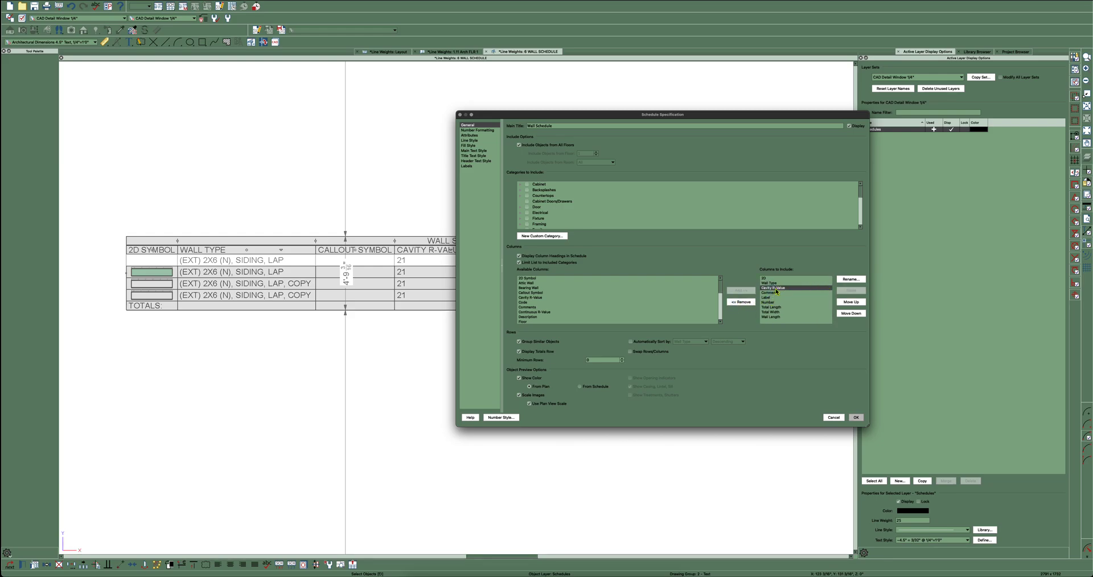
Rename the Cavity R-Value column to R and remove the Comments, Label and Number columns from the wall schedule
left_click(843, 279)
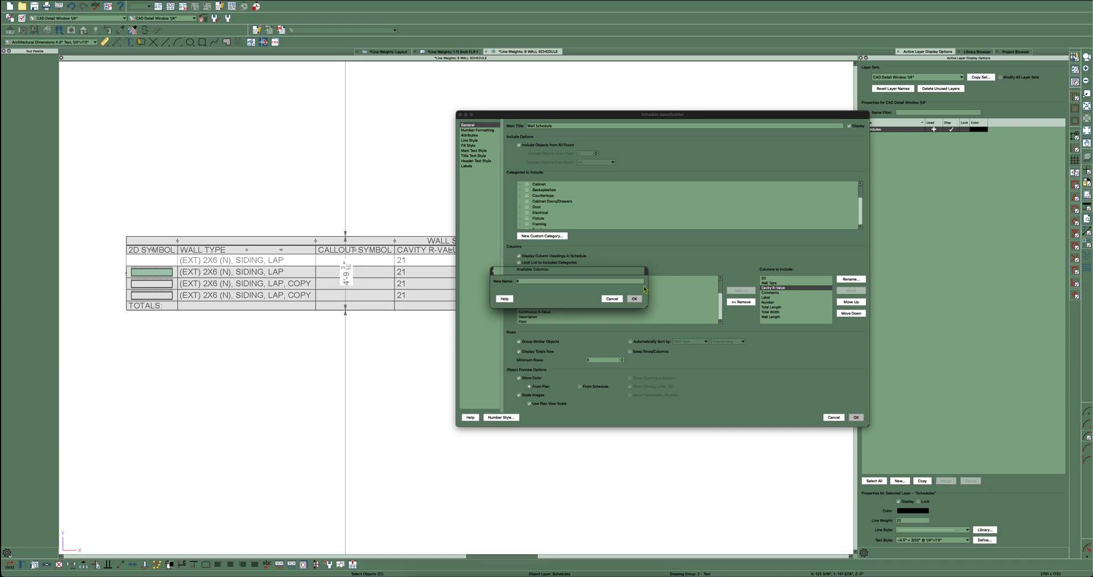
left_click(634, 299)
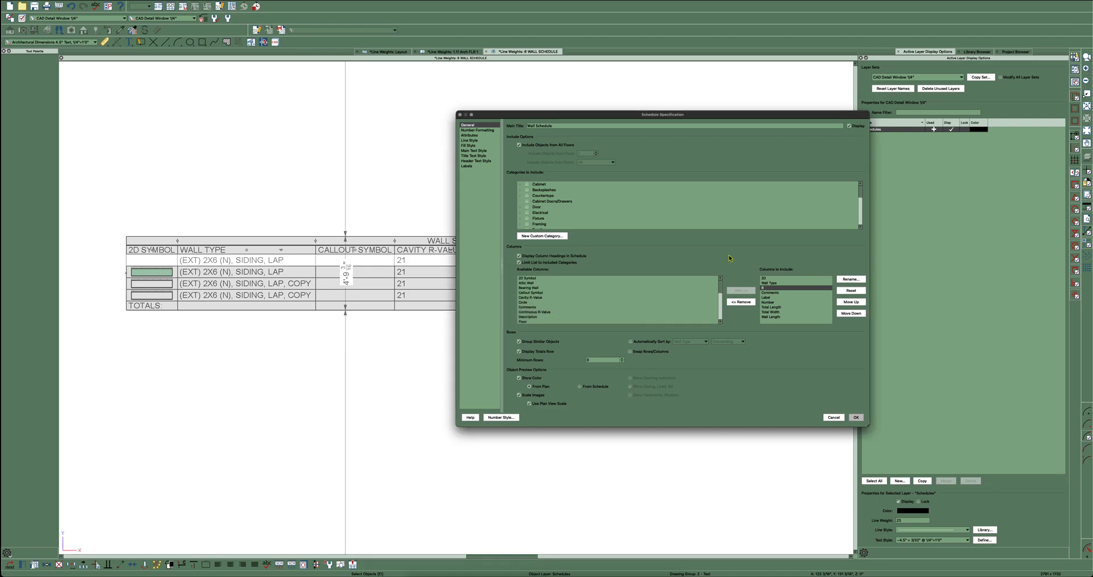
left_click_drag(664, 116, 595, 136)
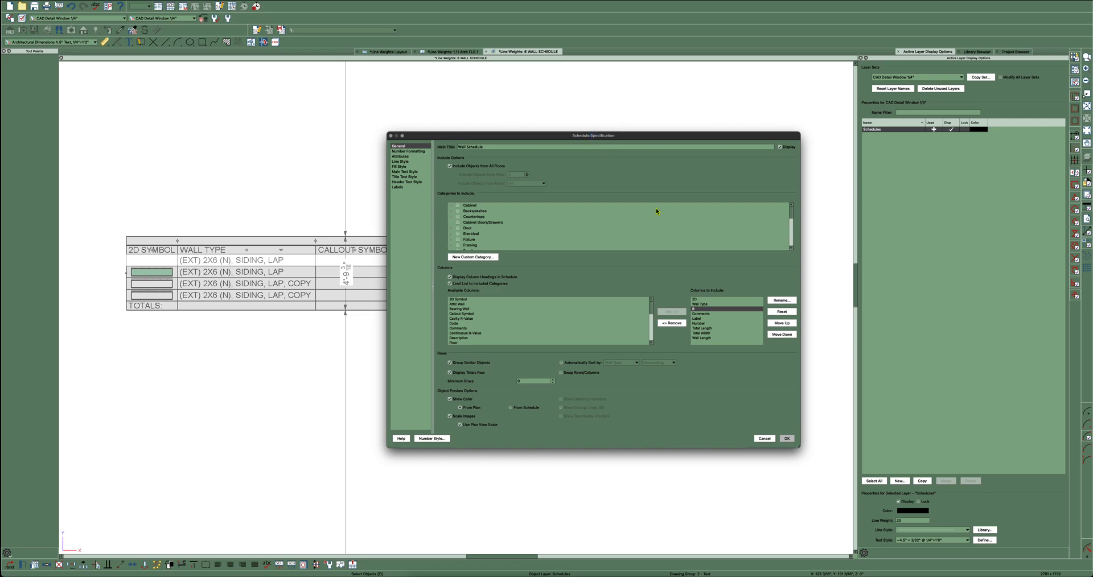
left_click(706, 323)
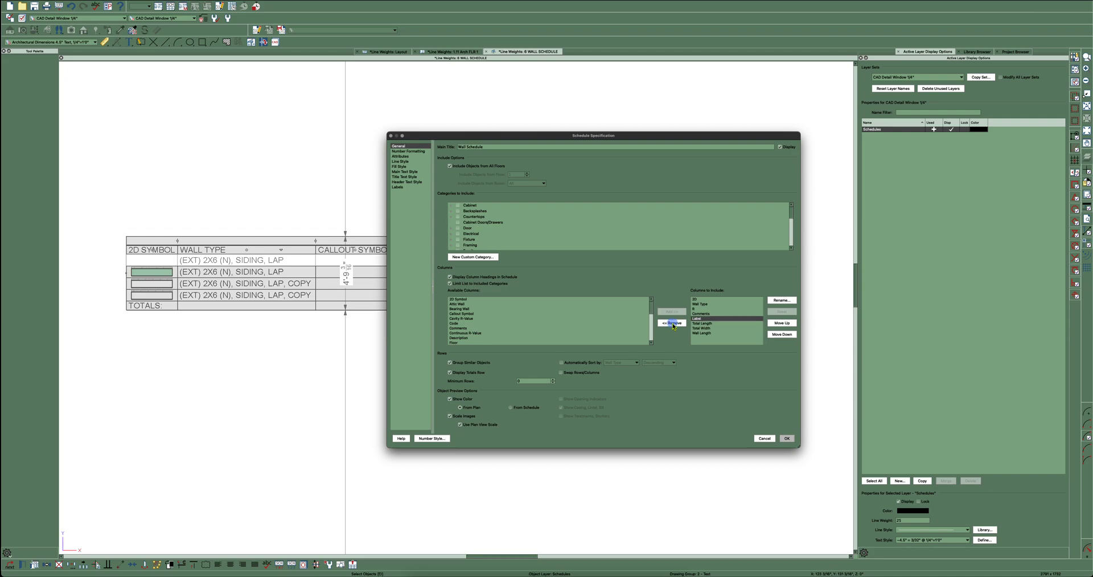
left_click(787, 439)
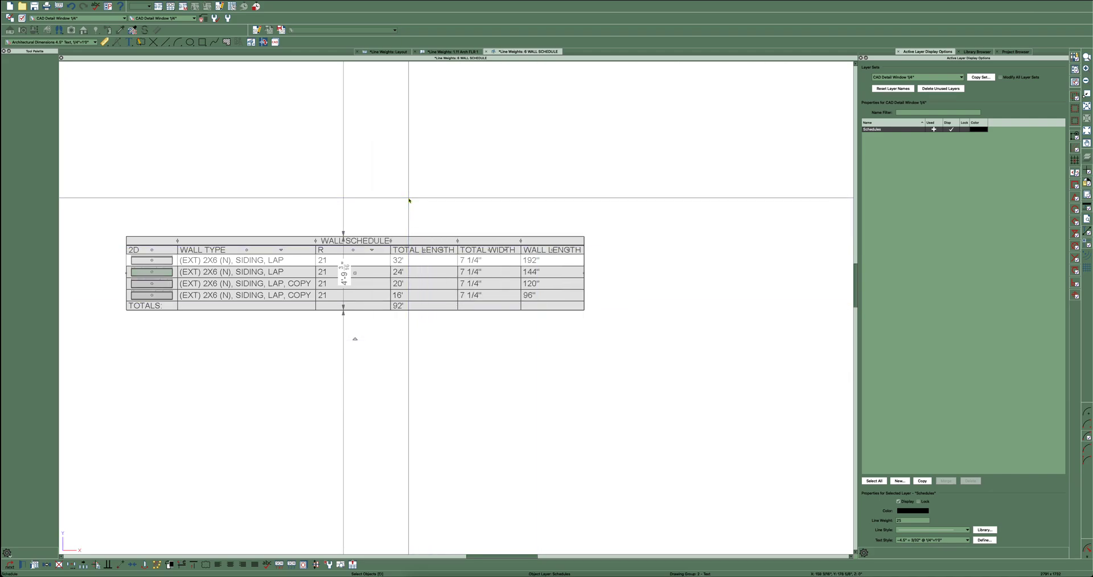
Resize the wall schedule box on the layout page to about 7 1/2" by 1 9/16" and move it inside the sheet border
left_click(392, 52)
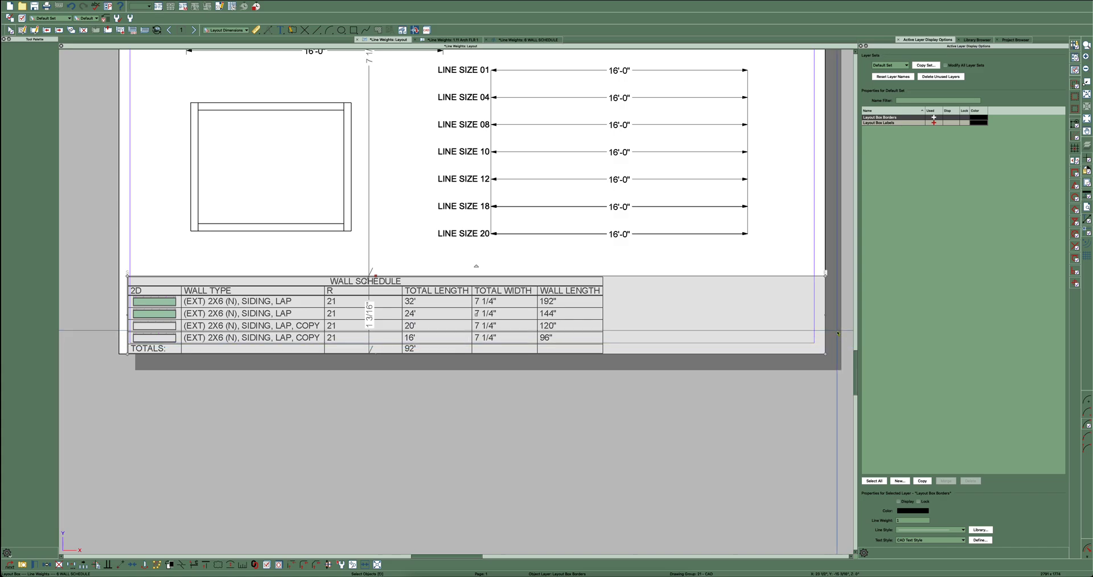
left_click_drag(825, 314, 610, 316)
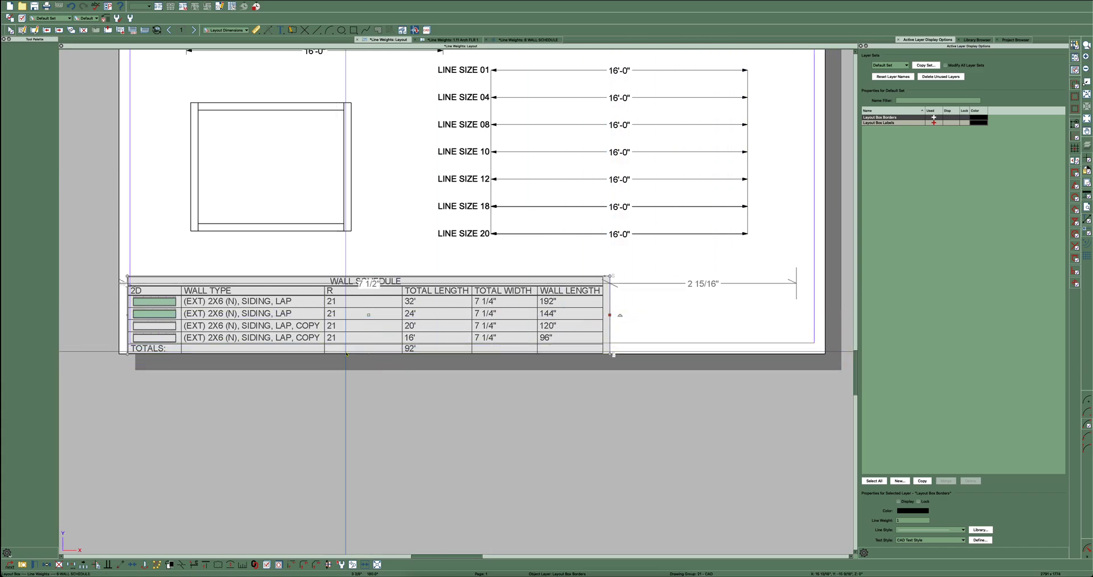
left_click_drag(369, 354, 369, 376)
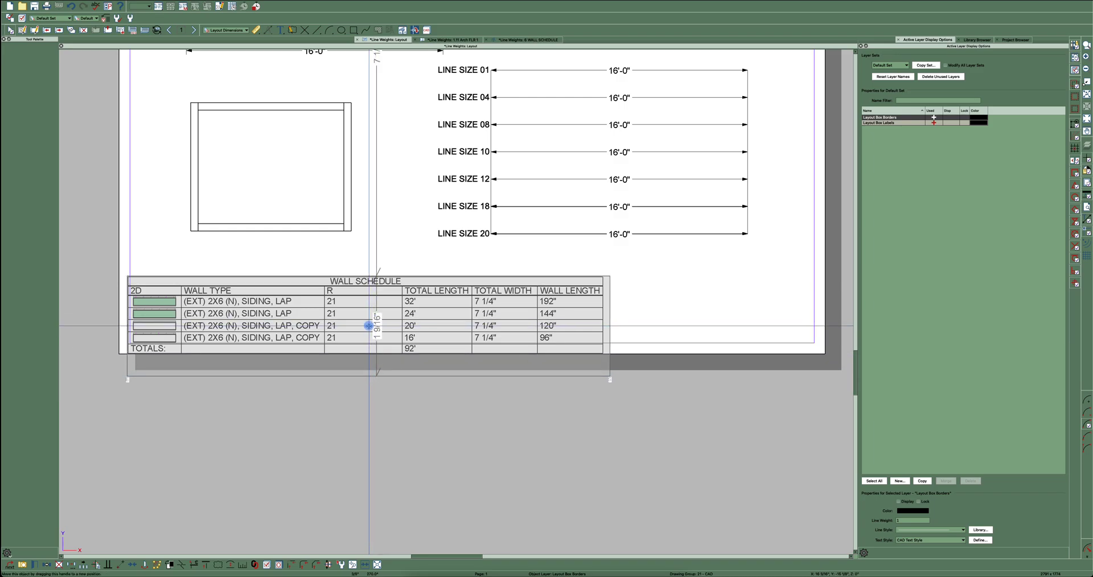
left_click_drag(370, 325, 423, 298)
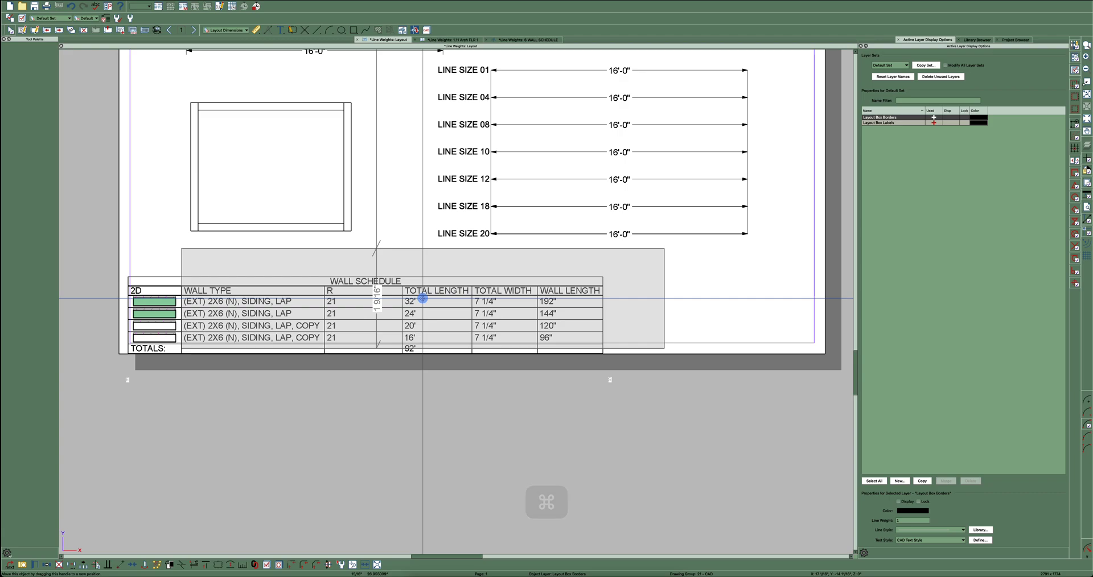
key("Escape")
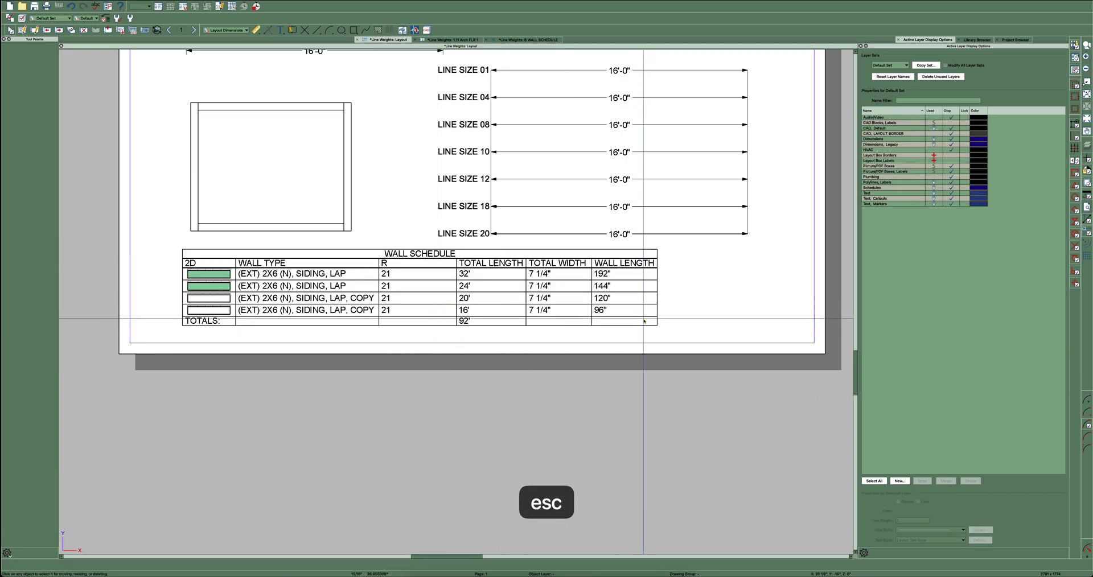
Place the 1/1 Arch FLR 1 plan view side by side with the Line Weights layout page
scroll(577, 421, "down", 3)
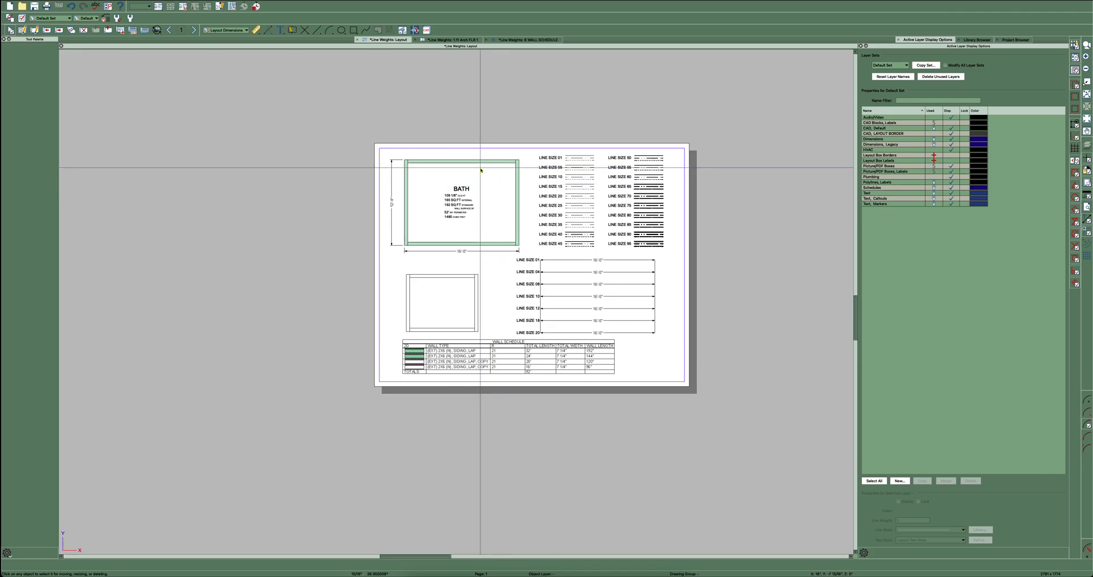
scroll(610, 366, "up", 2)
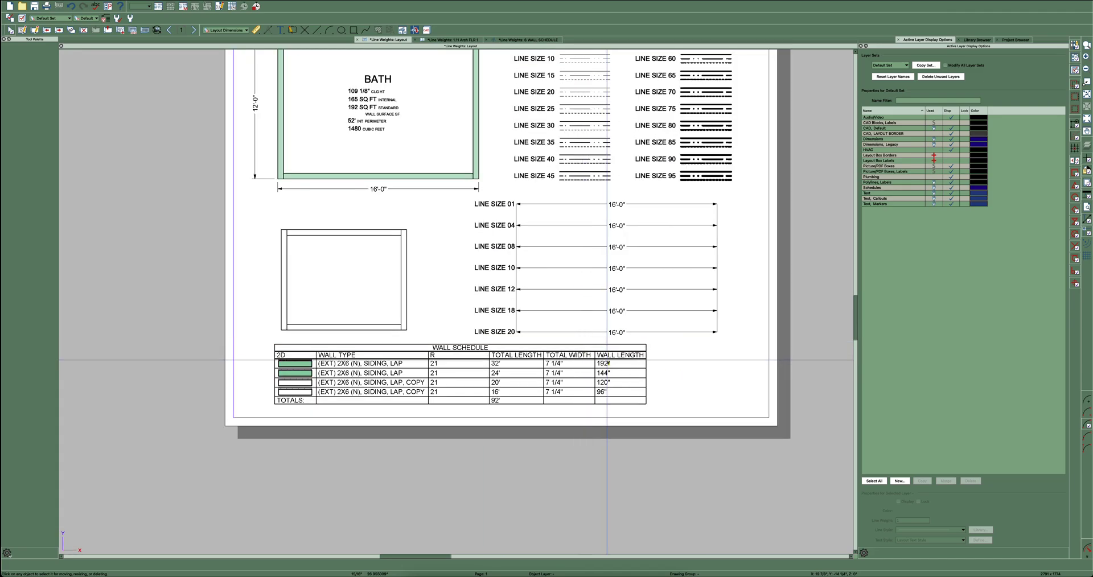
scroll(481, 177, "down", 2)
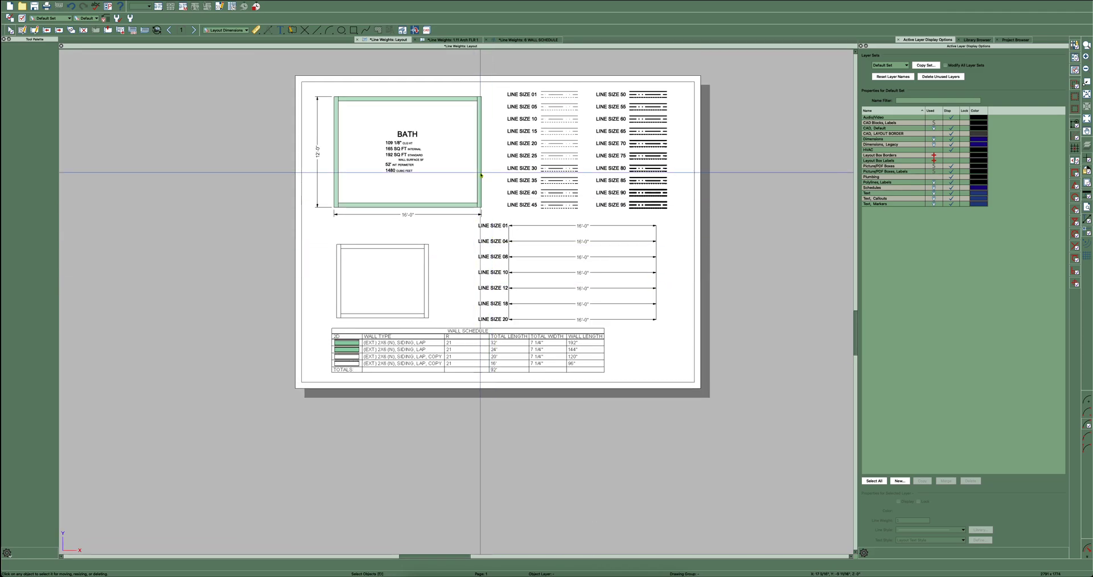
left_click(480, 169)
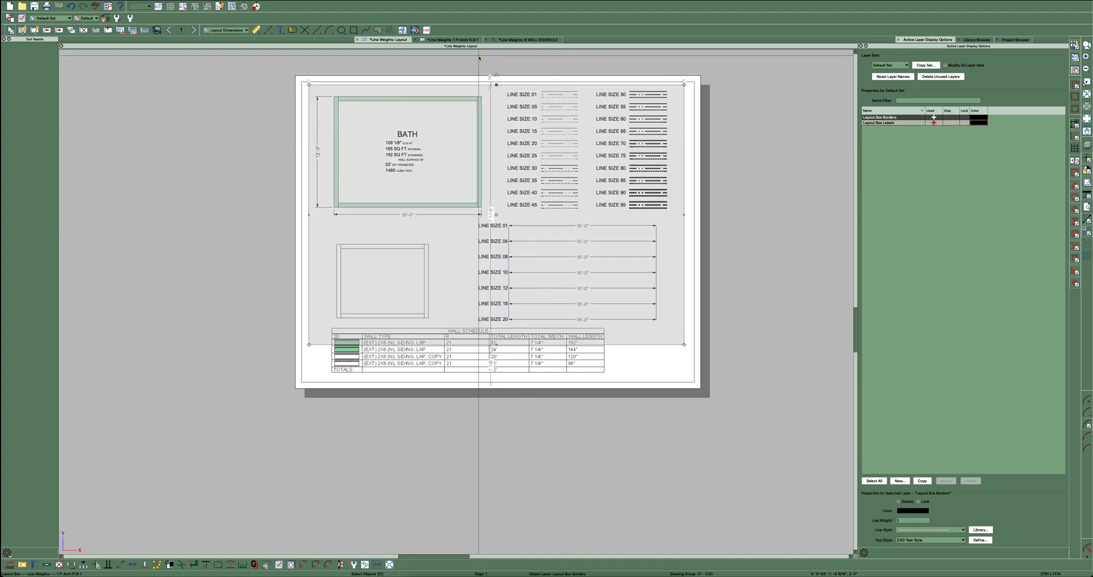
left_click_drag(444, 40, 678, 141)
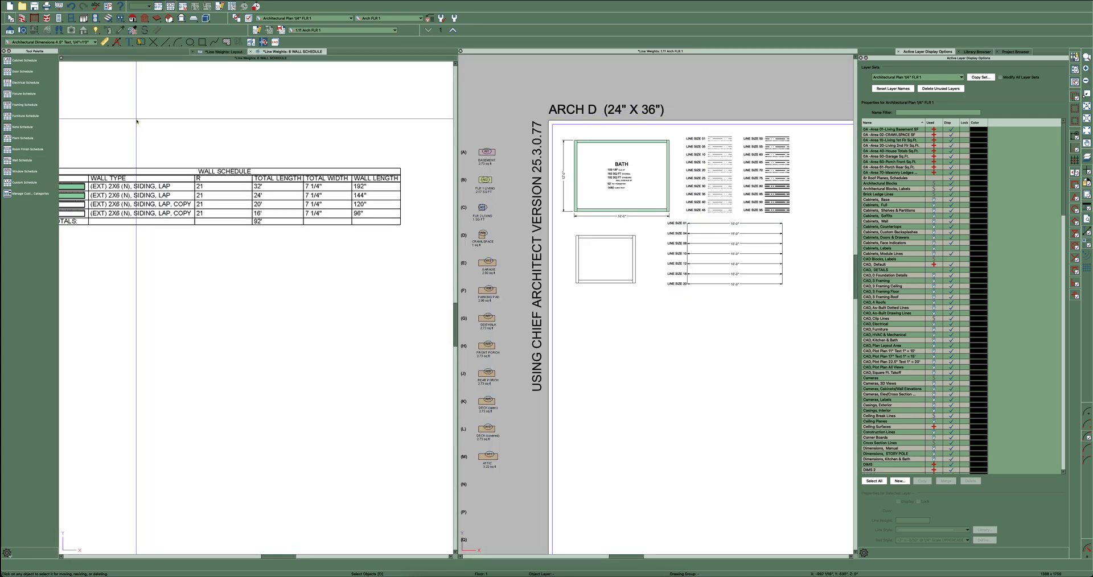
left_click(221, 53)
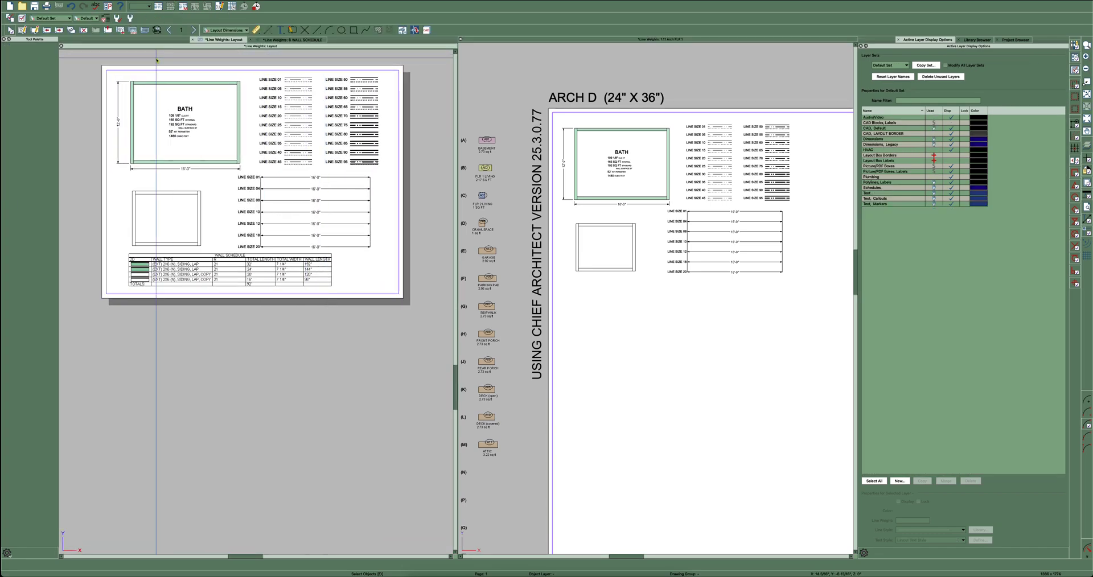
scroll(219, 171, "up", 4)
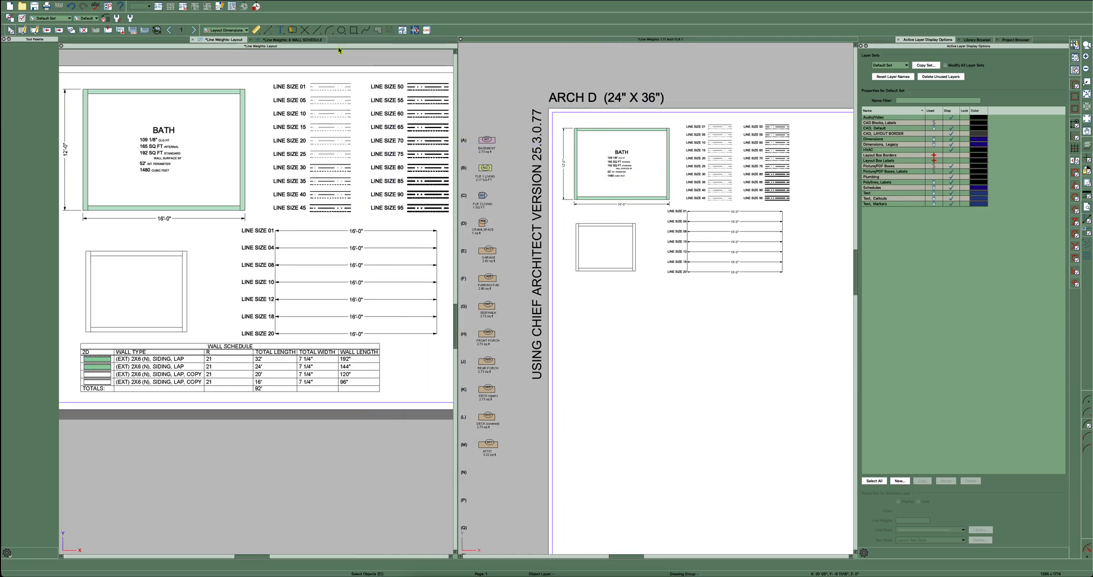
Nudge the Bath room's right-hand wall inward in the plan until the room is 14'-1" wide, and deselect it
left_click(668, 162)
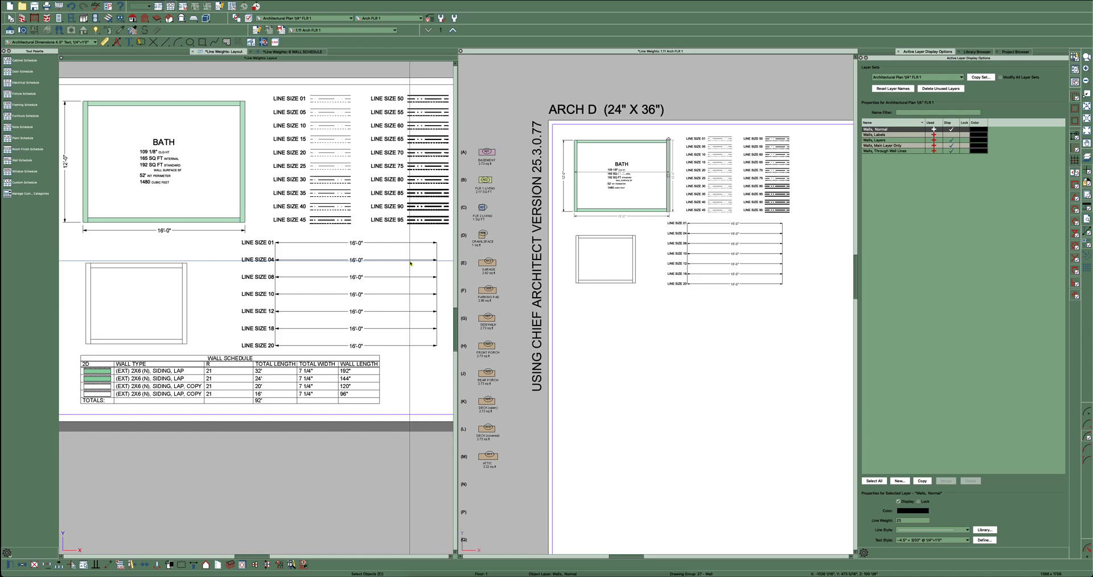
left_click(669, 156)
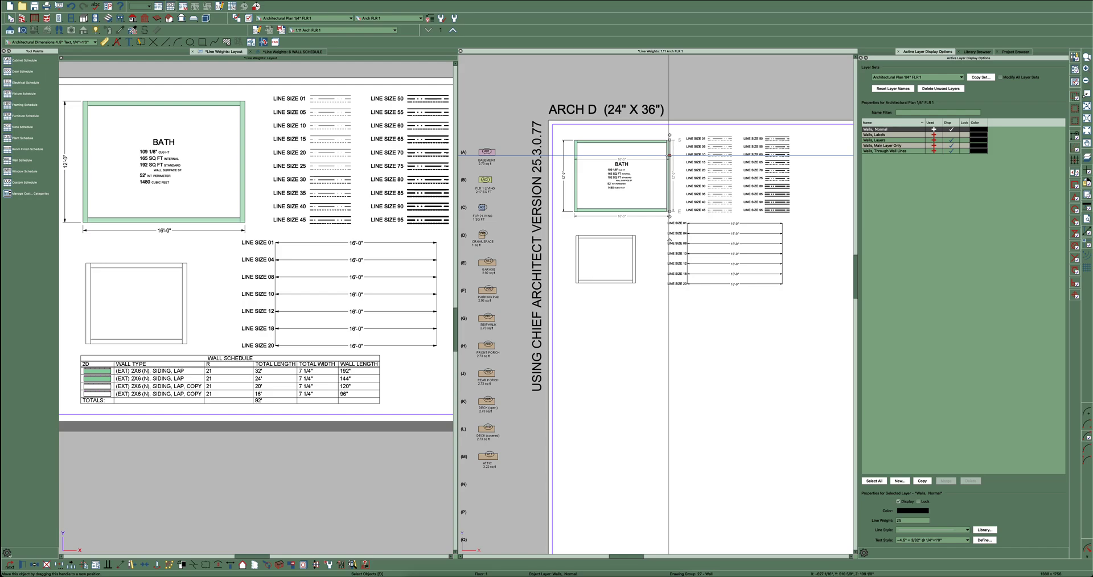
key("Left")
key("Left")
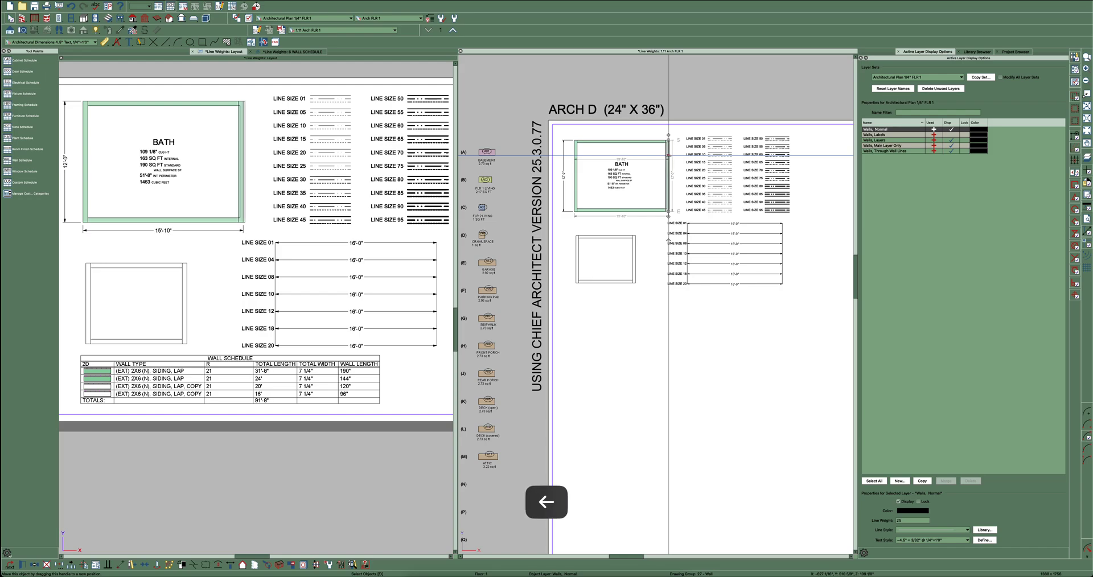
key("Left")
key("Left")
key("Left")
key("Left")
key("Left")
key("Left")
key("Left")
key("Left")
key("Left")
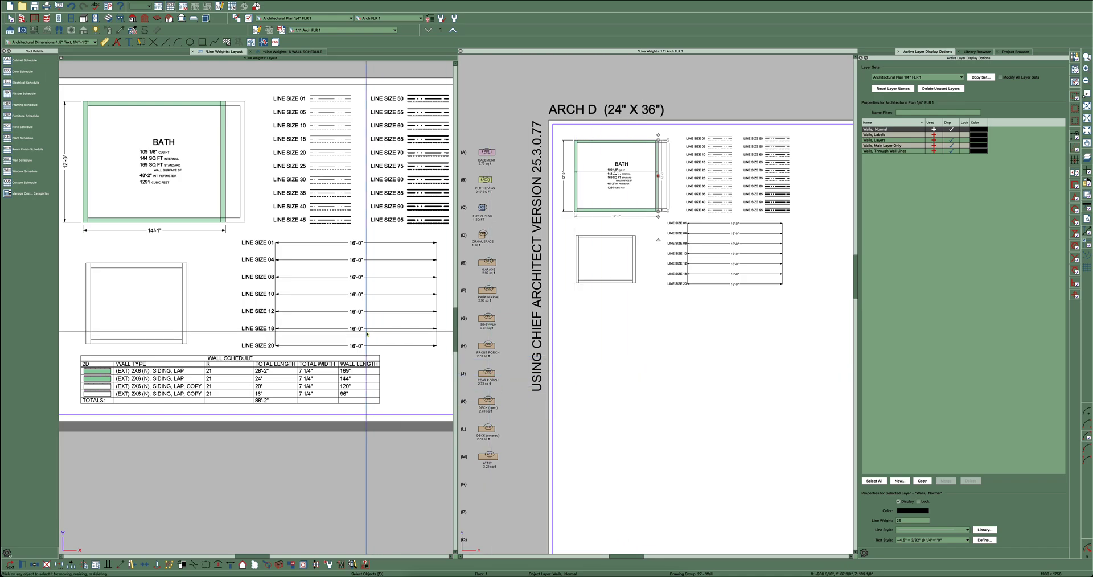
left_click(673, 168)
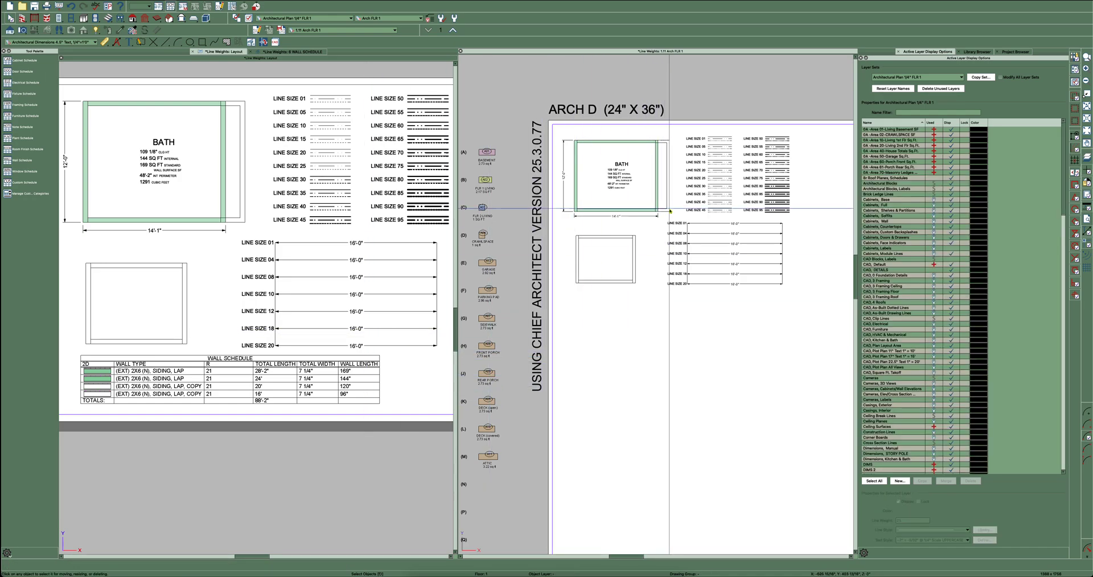
Move the outermost rectangular polyline off the Bath room to the empty area above the ARCH D sheet title
scroll(674, 167, "up", 3)
left_click(666, 167)
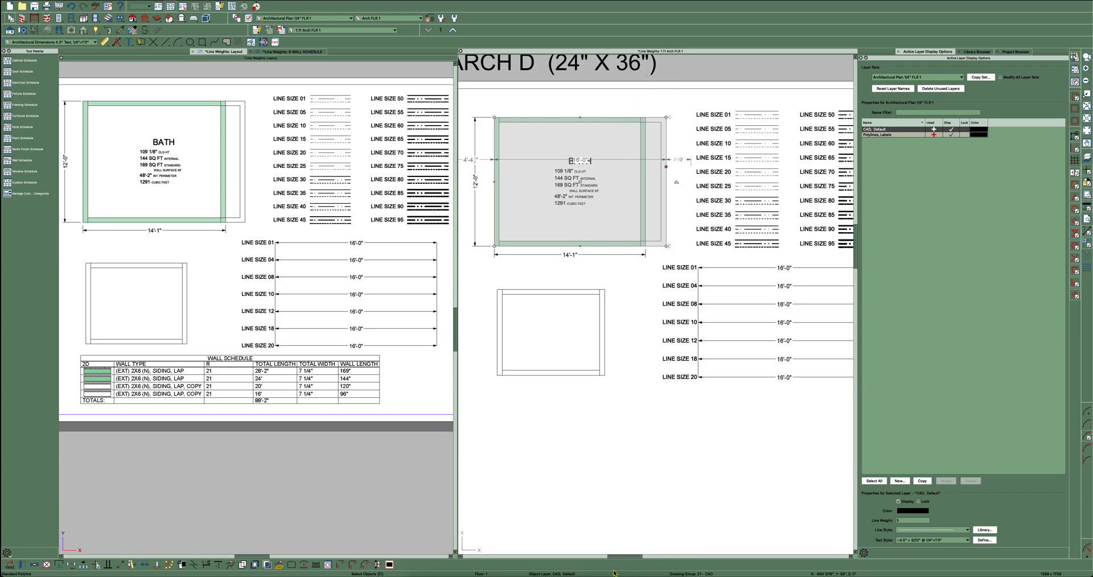
scroll(661, 309, "down", 3)
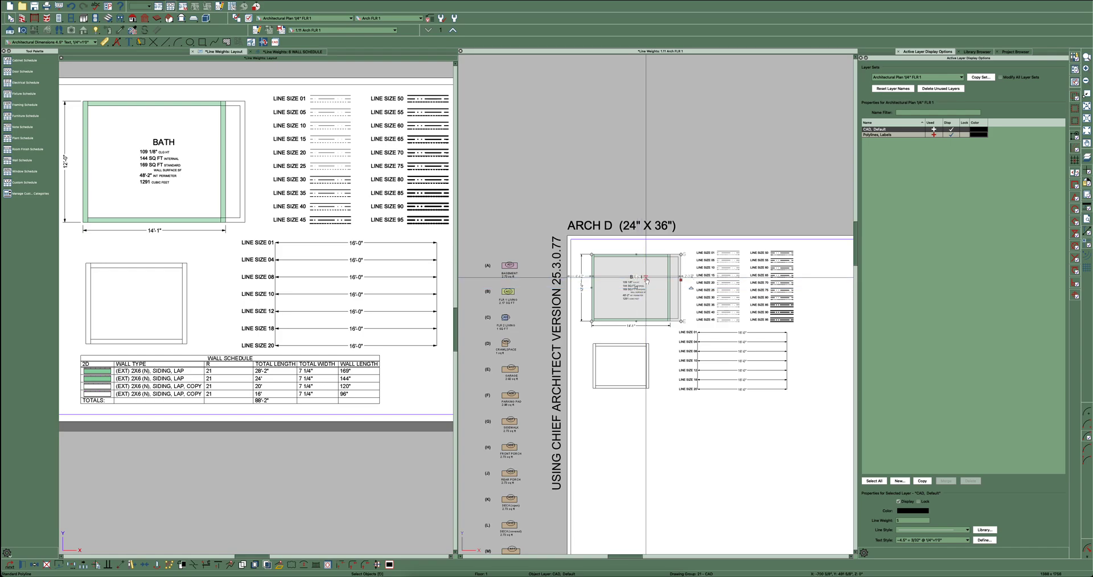
left_click_drag(635, 288, 635, 157)
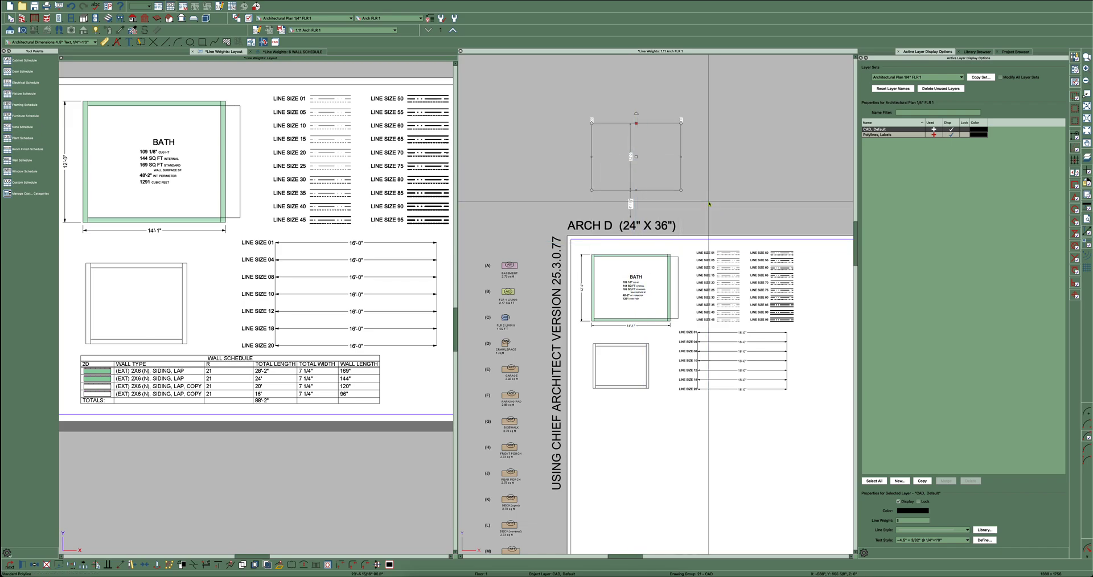
left_click(729, 188)
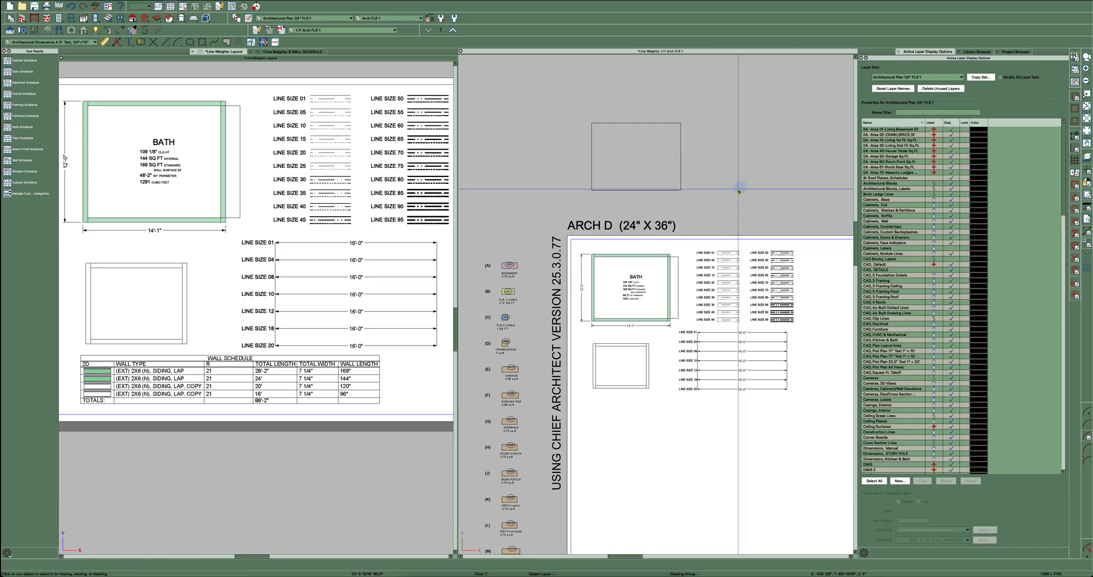
Move the two remaining rectangular polylines off the Bath room walls to the area above the sheet title
left_click(672, 273)
left_click_drag(636, 286, 633, 125)
left_click(729, 199)
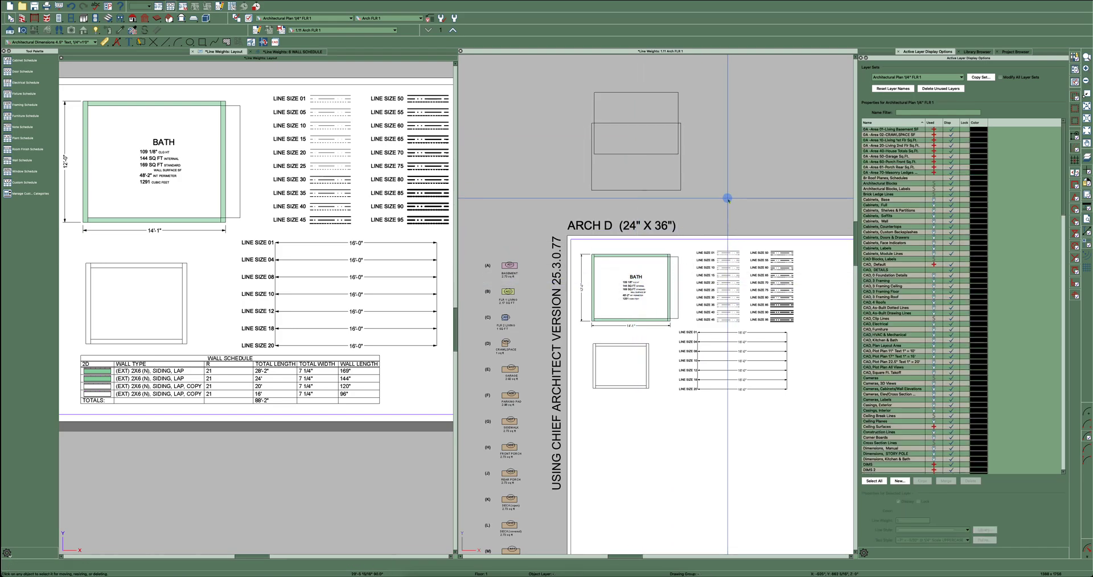
left_click(678, 272)
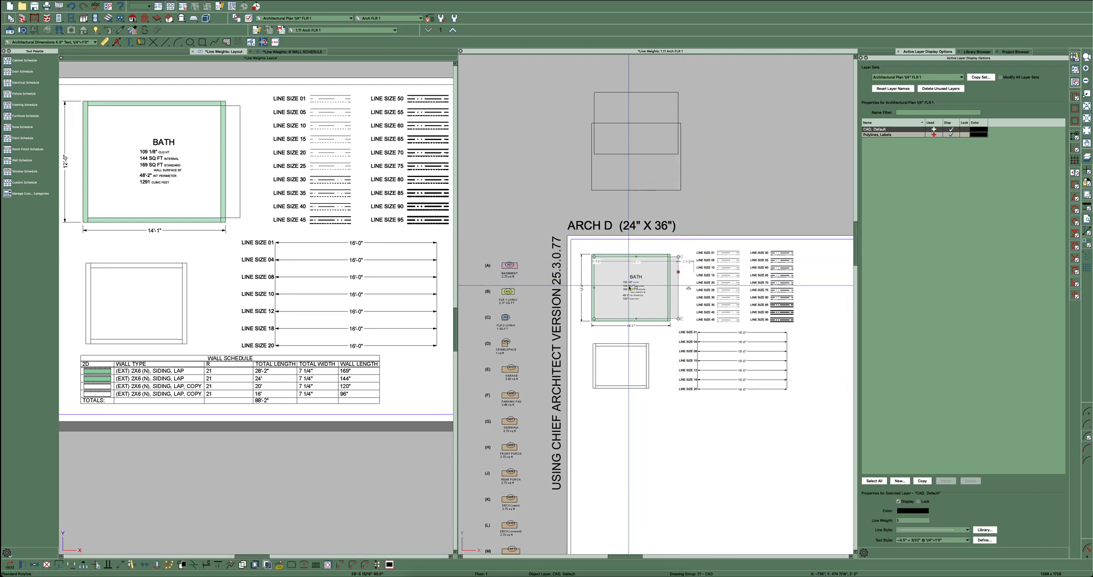
left_click_drag(638, 128, 636, 61)
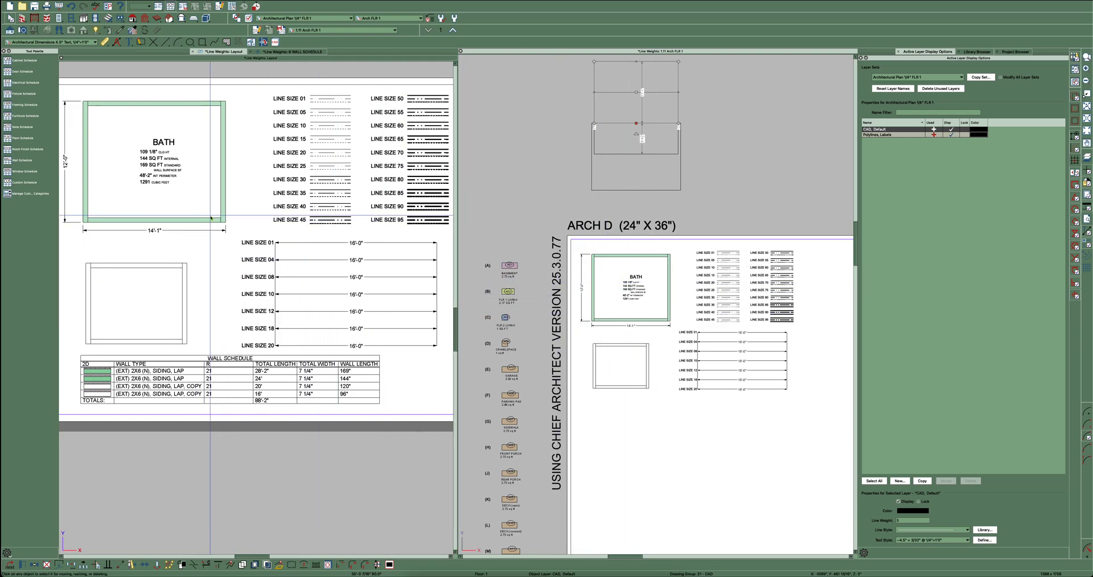
Nudge the Bath room's right-hand wall inward one increment to a 14'-0" room width and deselect it
left_click(220, 192)
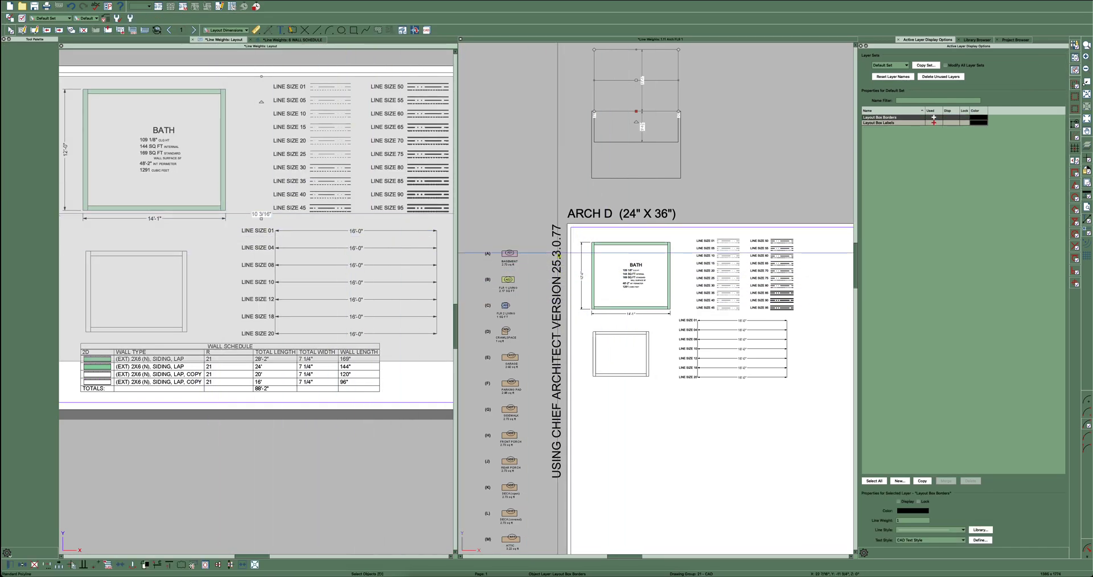
left_click(671, 277)
key("Left")
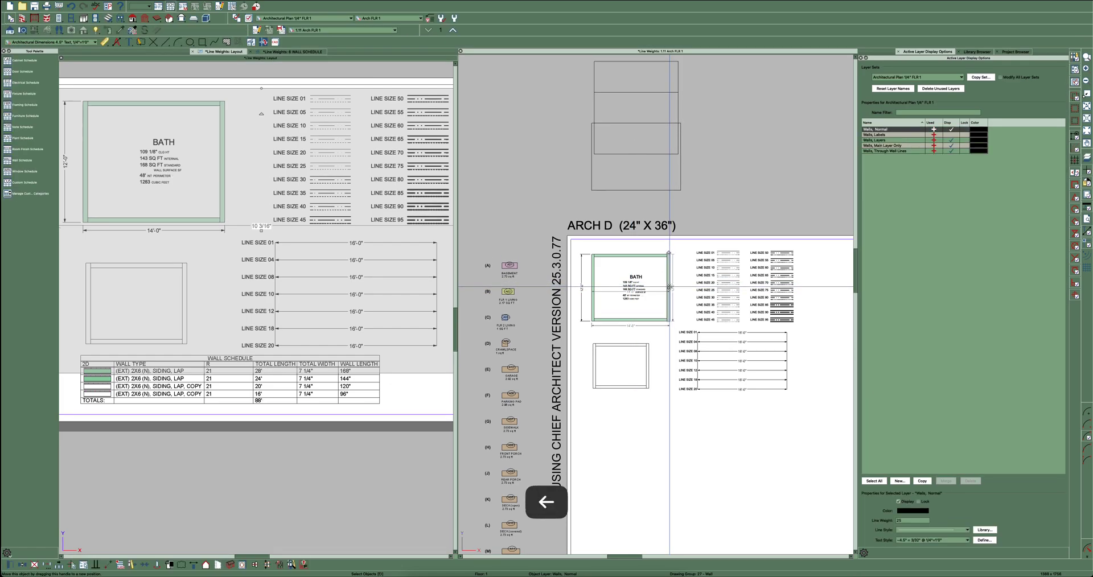
left_click(716, 178)
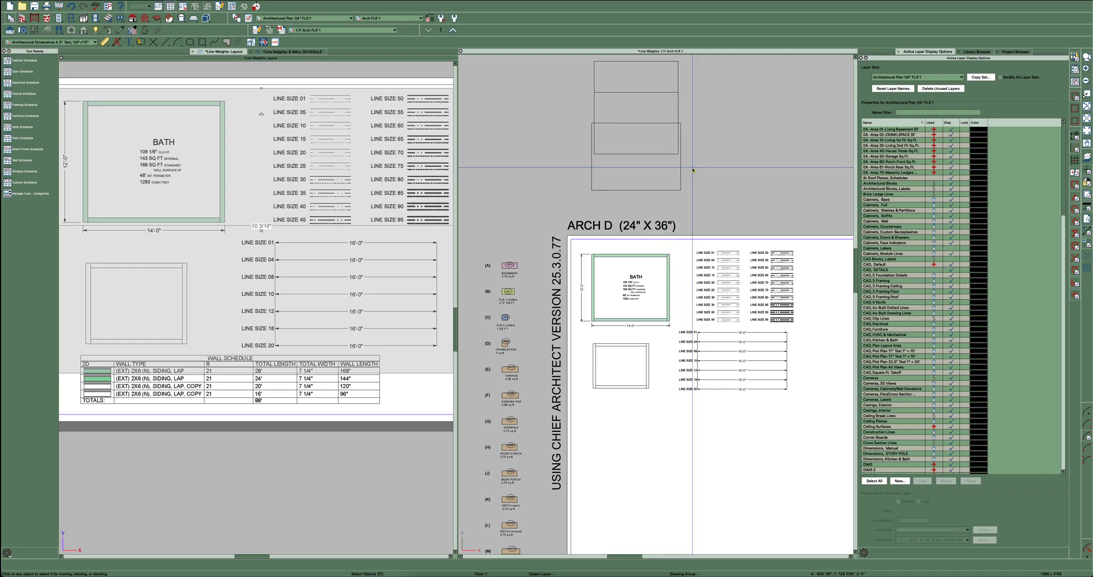
Select two of the rectangular polylines above the sheet title, clear the selection and inspect the Bath plan
left_click(647, 92)
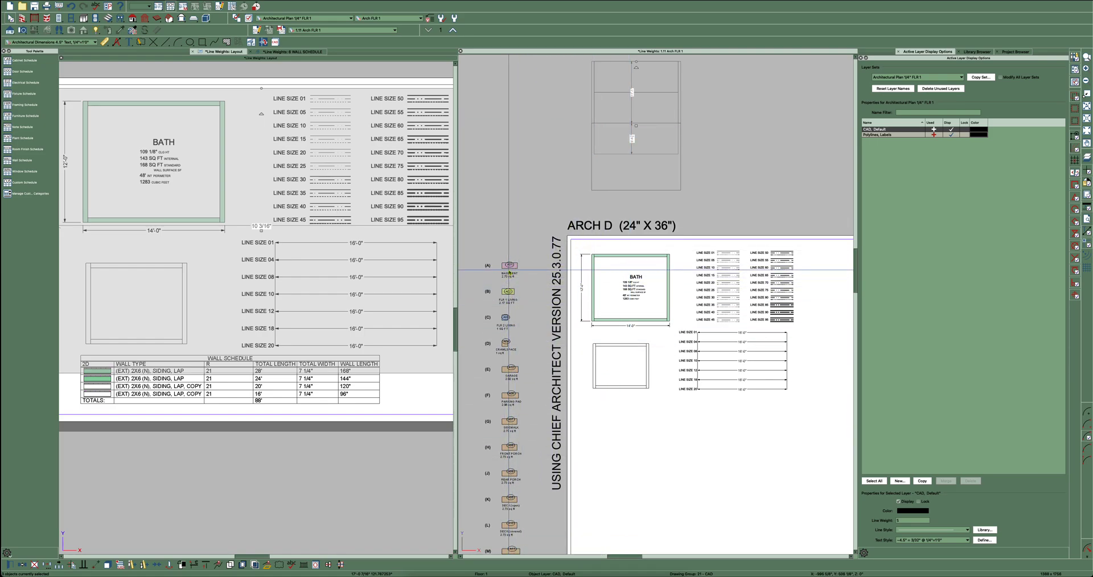
left_click(753, 164)
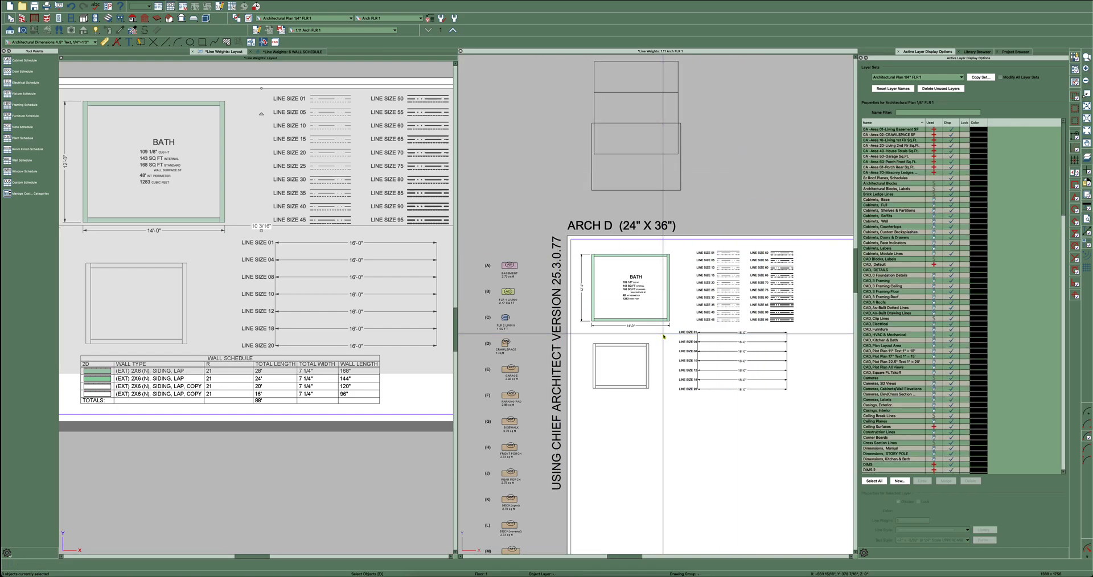
scroll(766, 331, "up", 2)
scroll(698, 307, "up", 1)
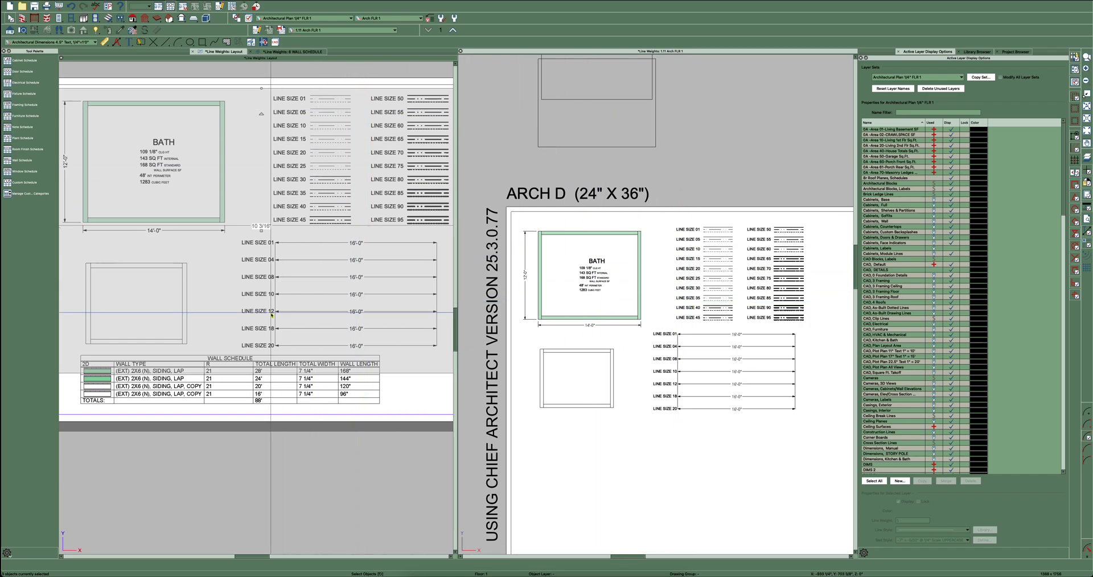
Open the WALL SCHEDULE CAD detail and merge the side-by-side panes into a single tabbed view
left_click(197, 393)
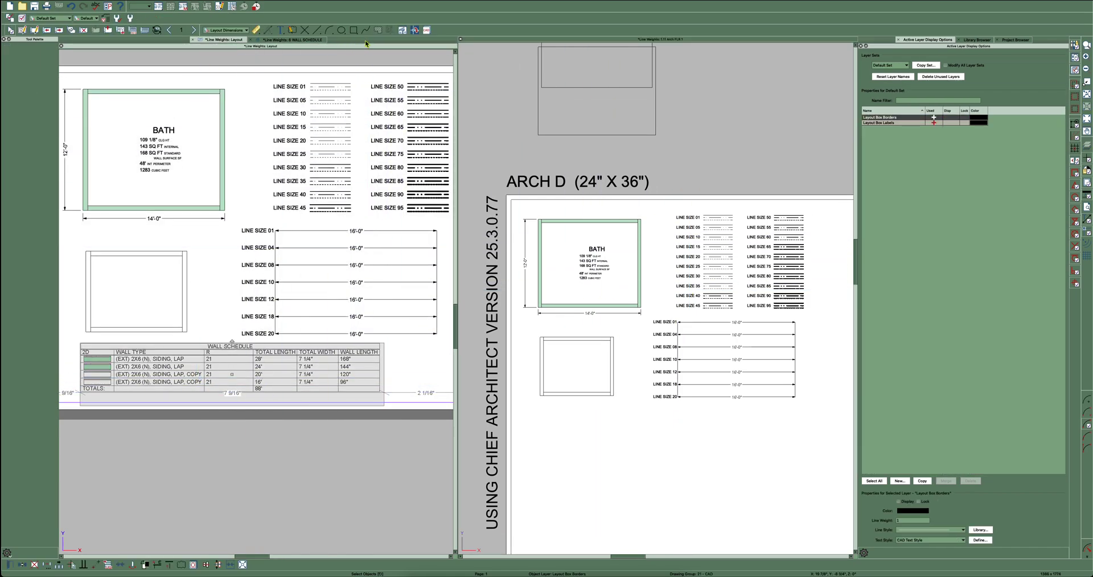
left_click(296, 40)
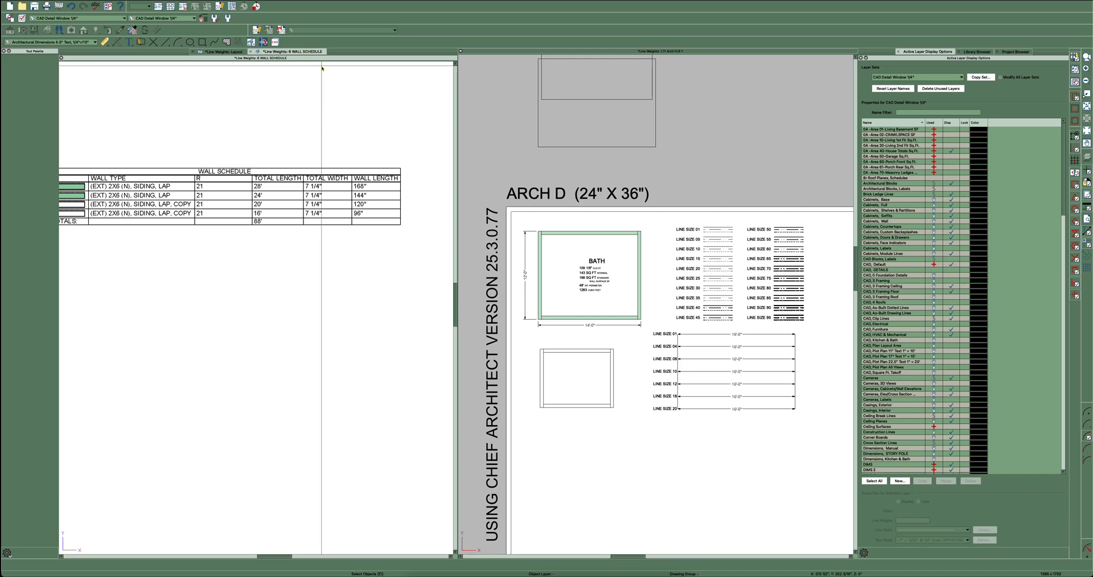
scroll(427, 131, "down", 2)
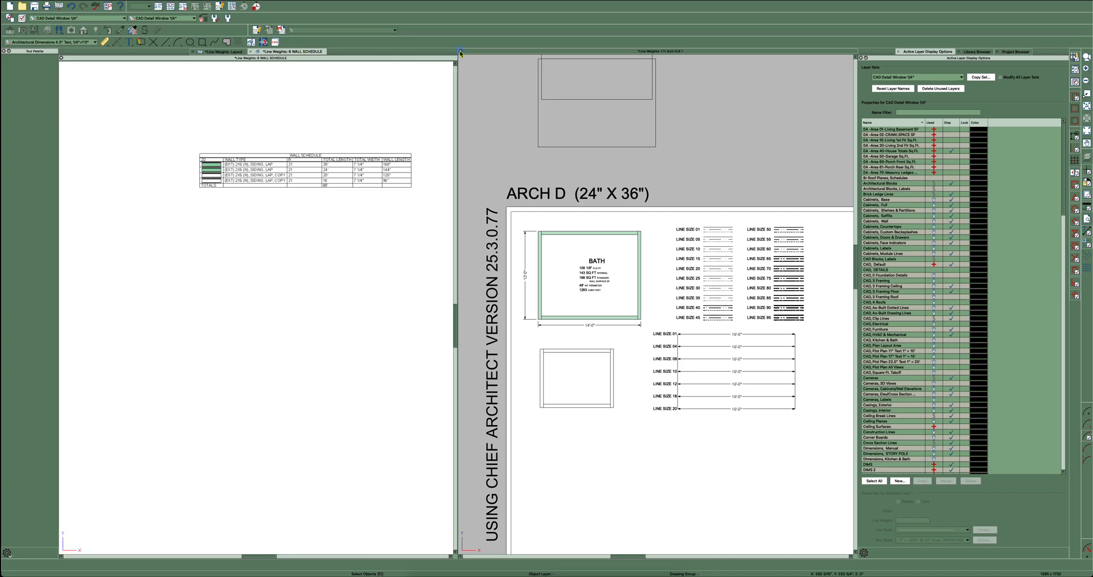
left_click(461, 52)
left_click(420, 52)
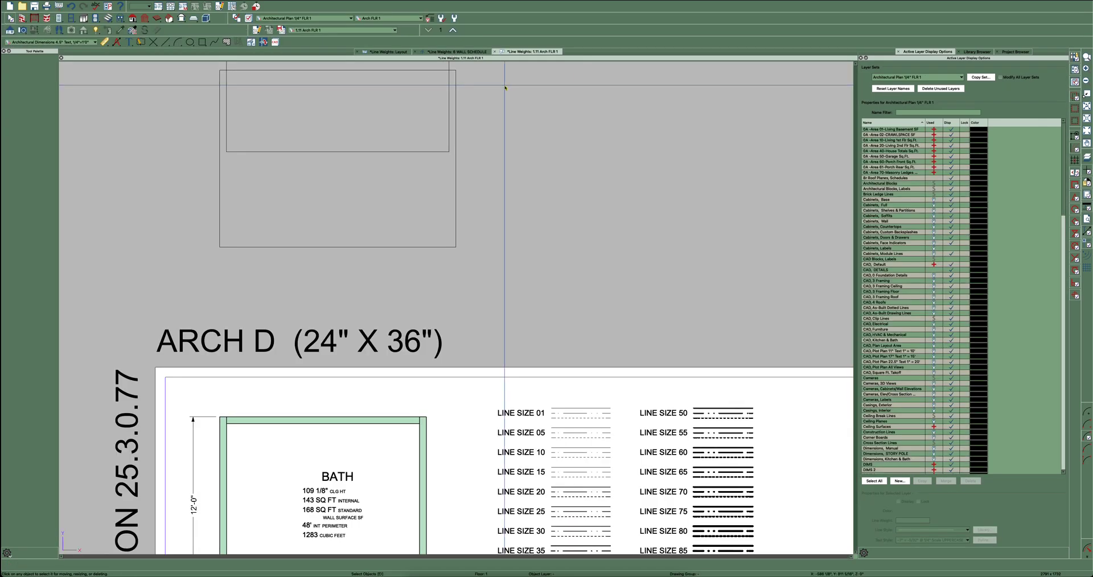
Examine the wall schedule on its CAD detail sheet and compare it with the ARCH D sheet area in the floor plan
left_click(491, 52)
scroll(521, 225, "down", 11)
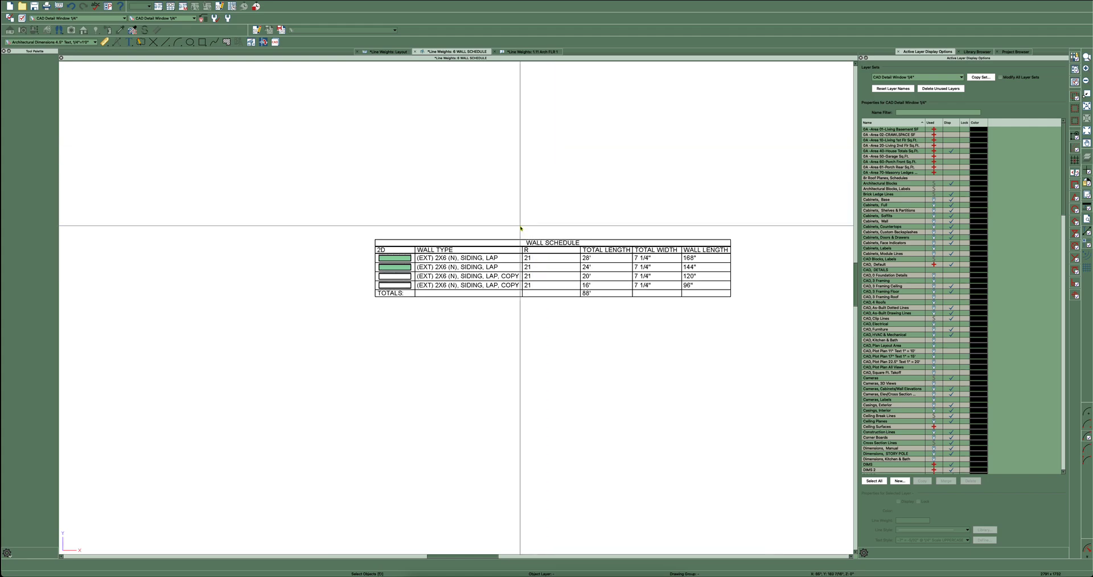
scroll(450, 301, "up", 3)
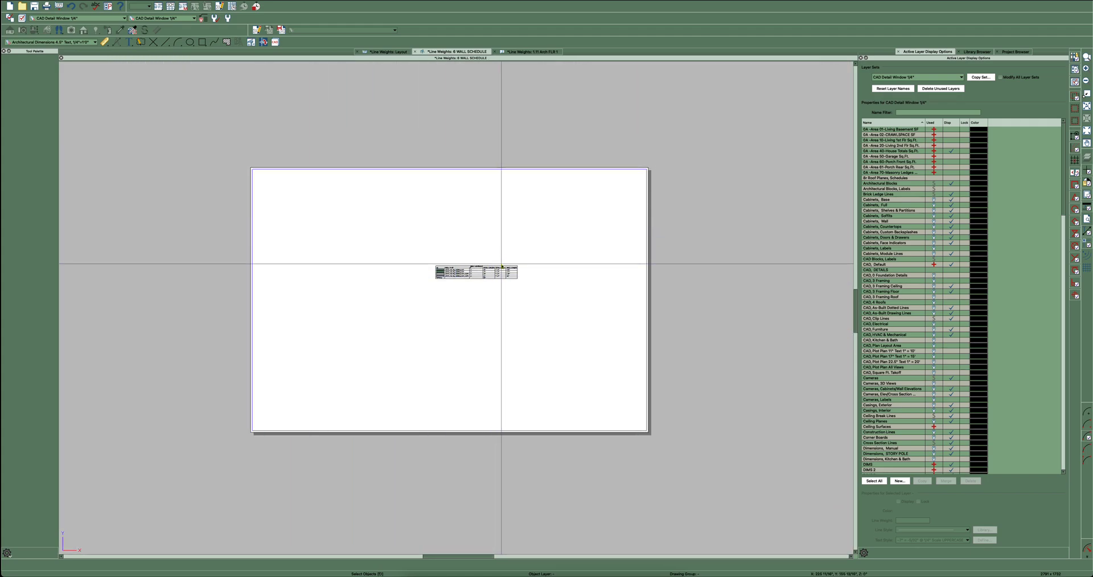
scroll(495, 257, "up", 2)
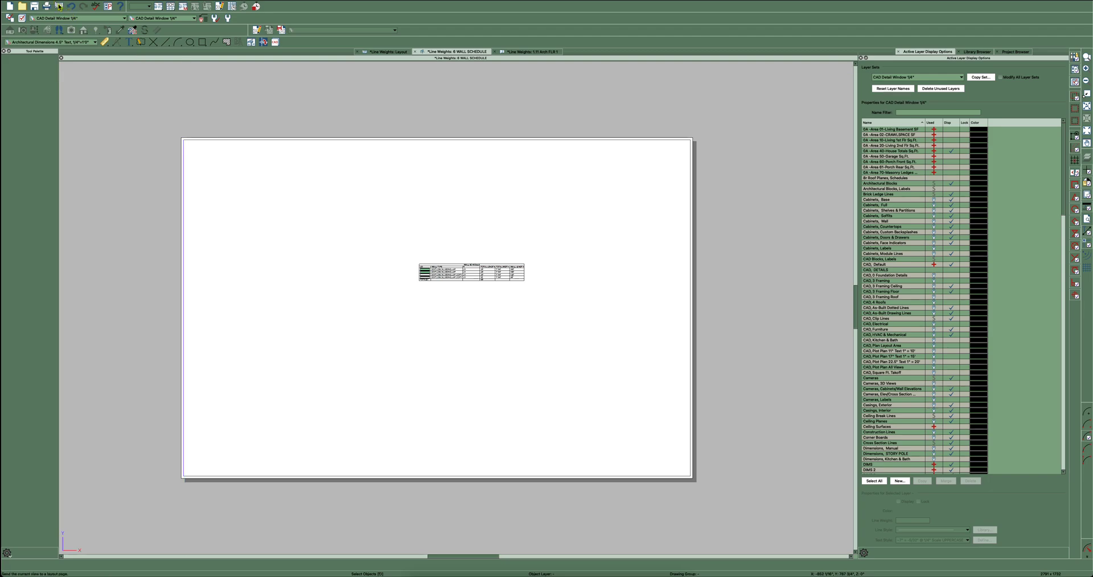
left_click(532, 51)
scroll(451, 142, "down", 5)
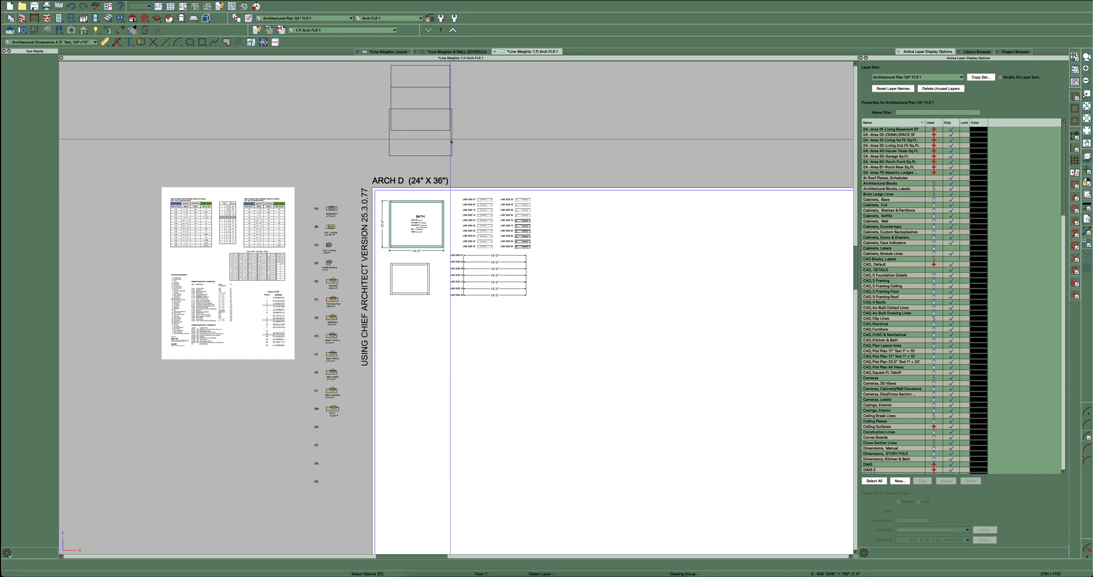
scroll(452, 143, "down", 3)
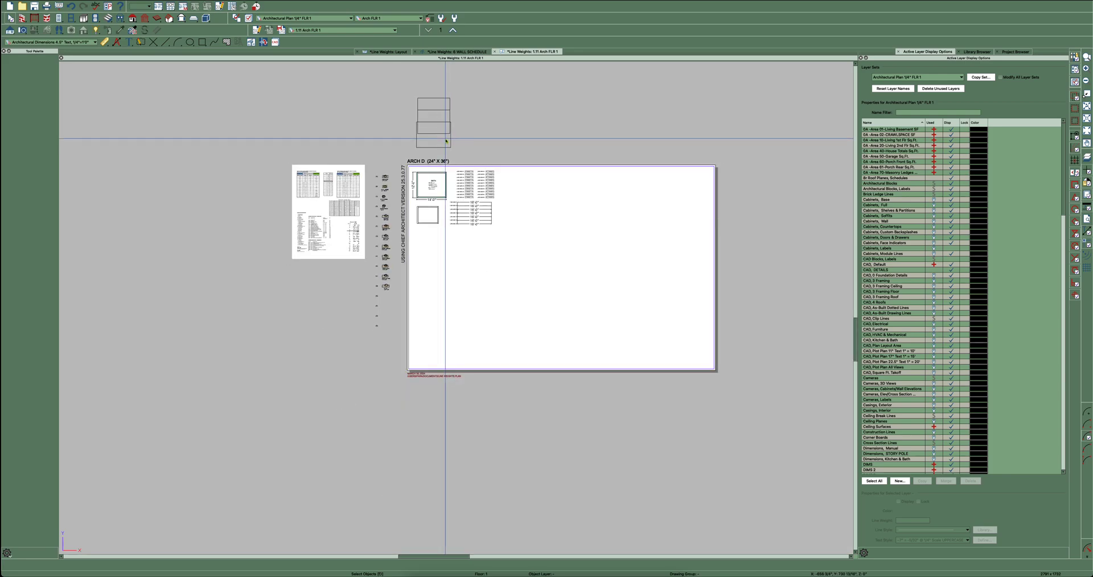
left_click(420, 109)
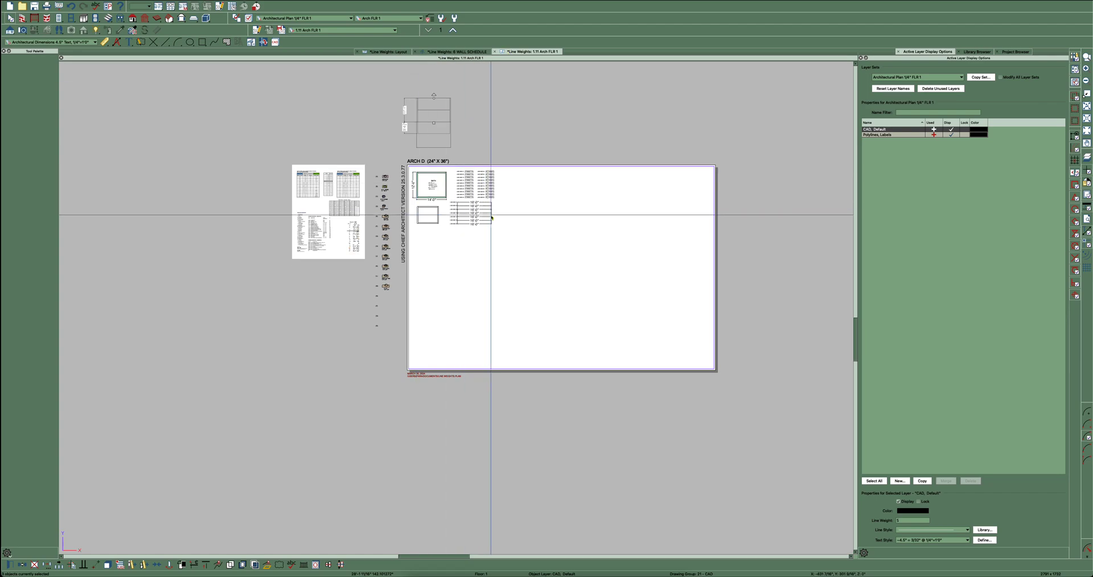
scroll(483, 194, "up", 3)
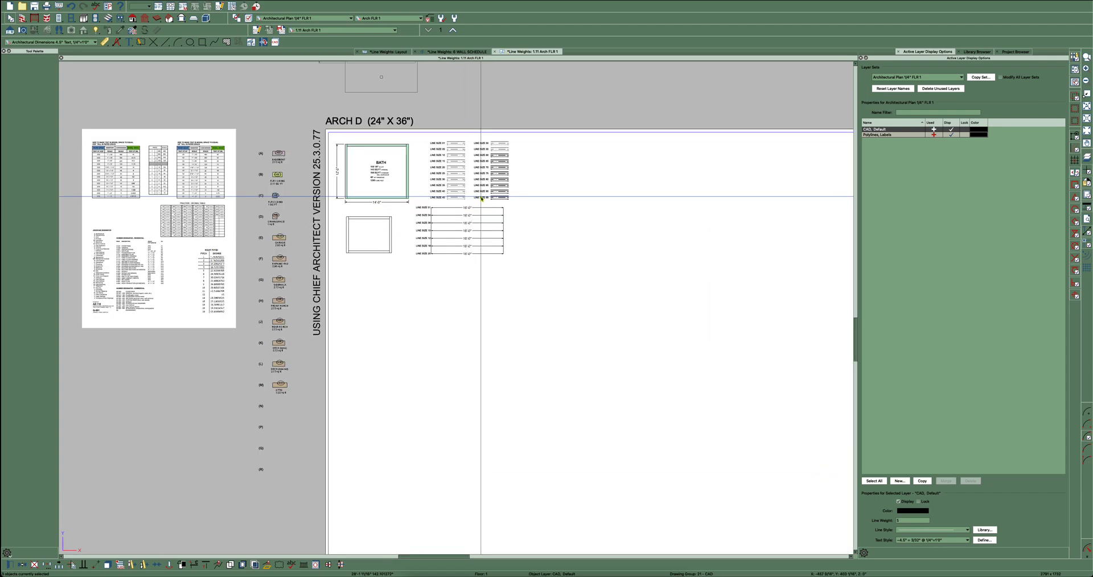
Copy the wall schedule from its CAD detail into the floor plan's ARCH D sheet and close the CAD detail view
left_click(454, 53)
left_click(482, 272)
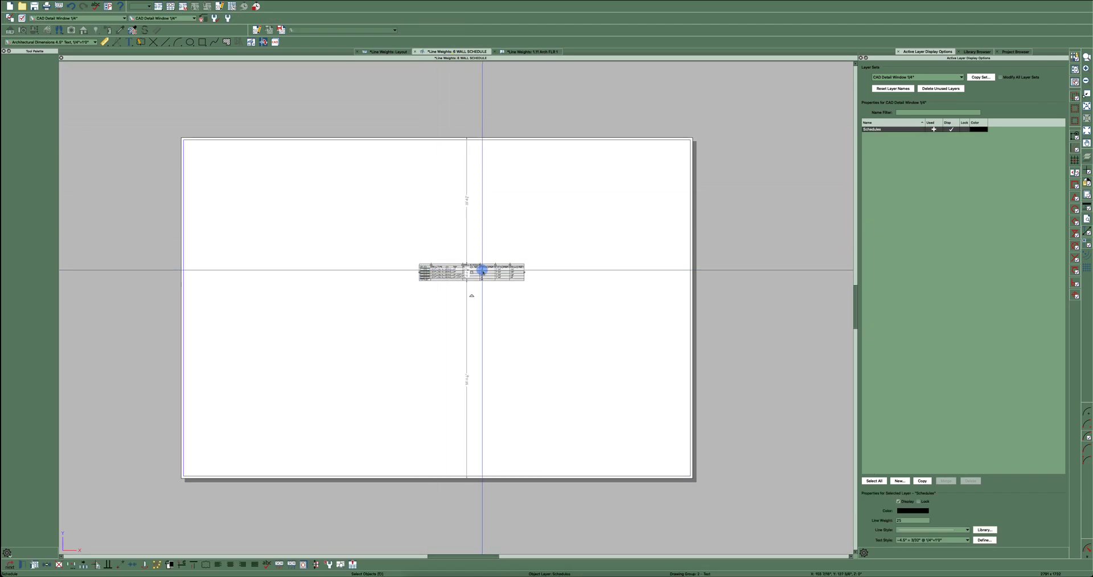
key("super+c")
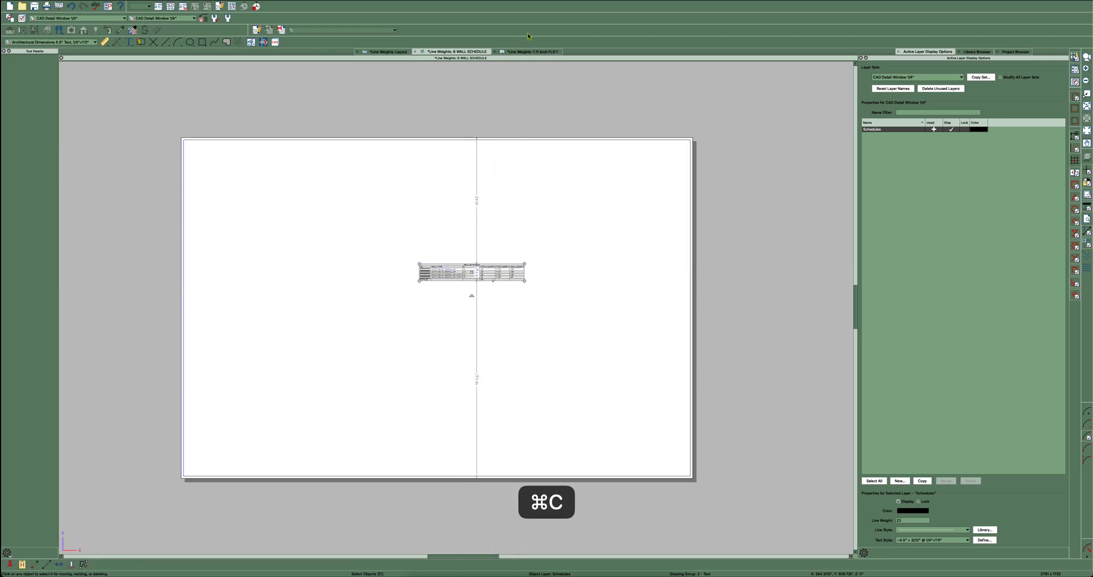
left_click(526, 52)
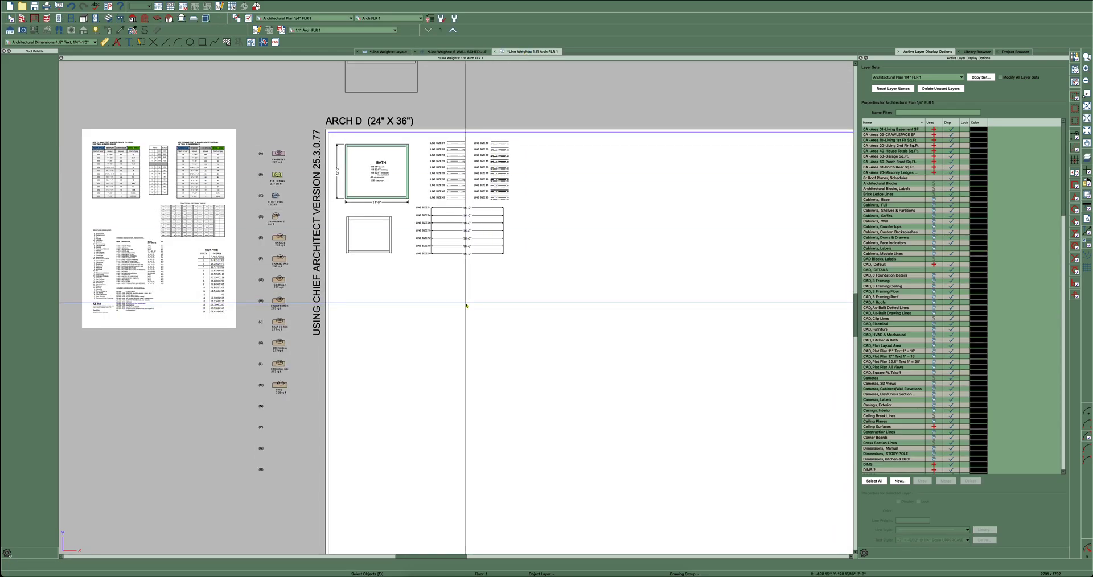
key("super+v")
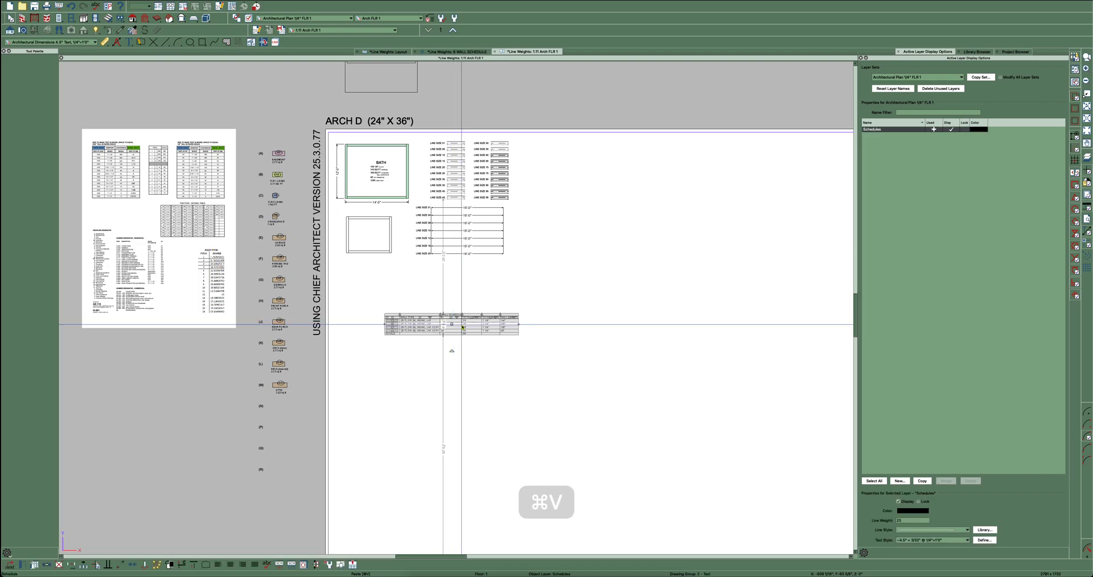
scroll(466, 325, "up", 3)
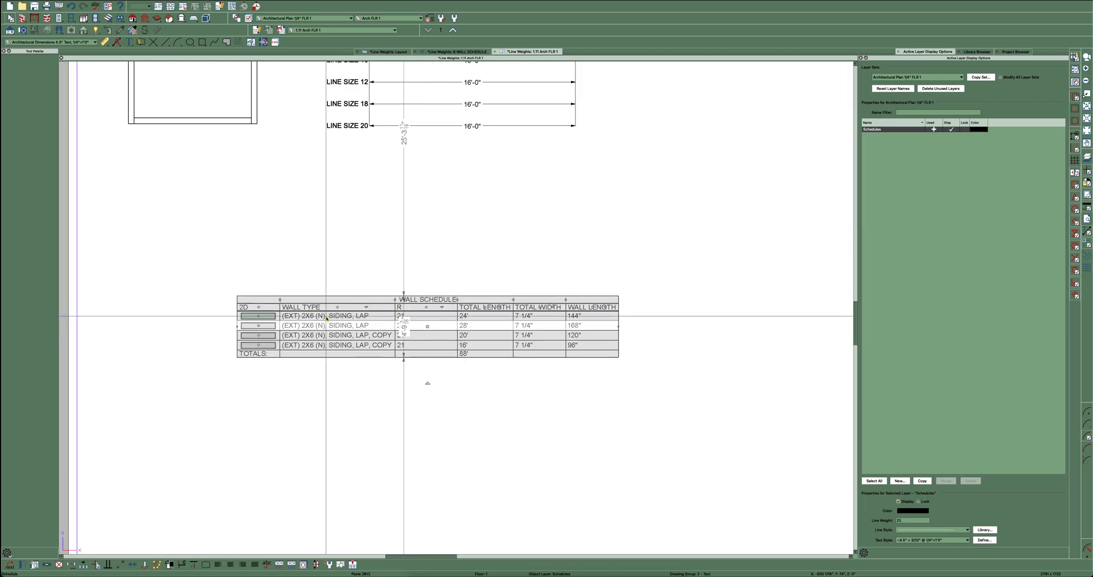
scroll(424, 353, "down", 2)
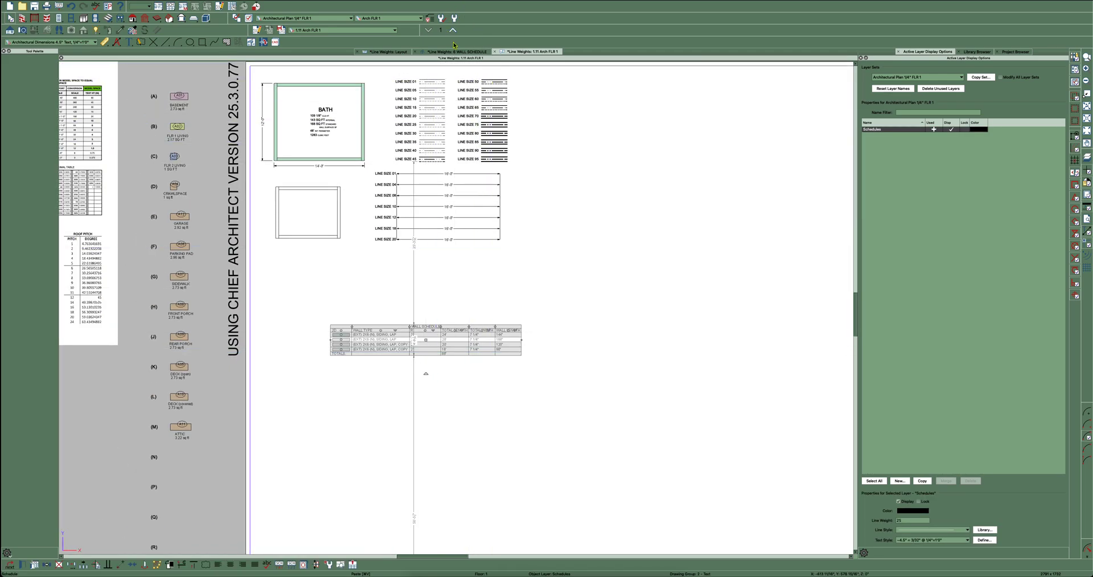
left_click(456, 52)
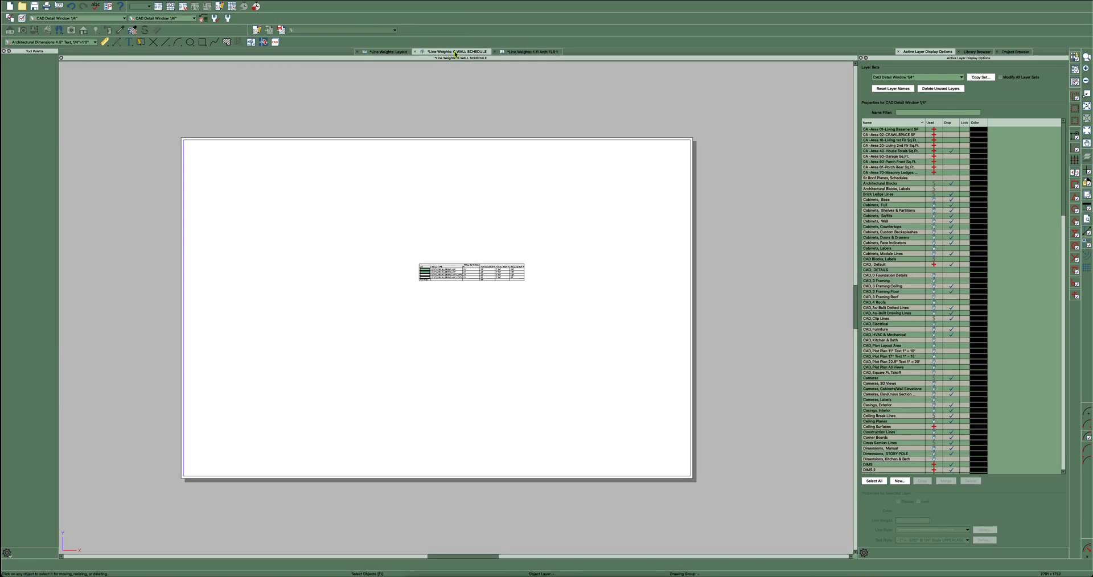
left_click(415, 52)
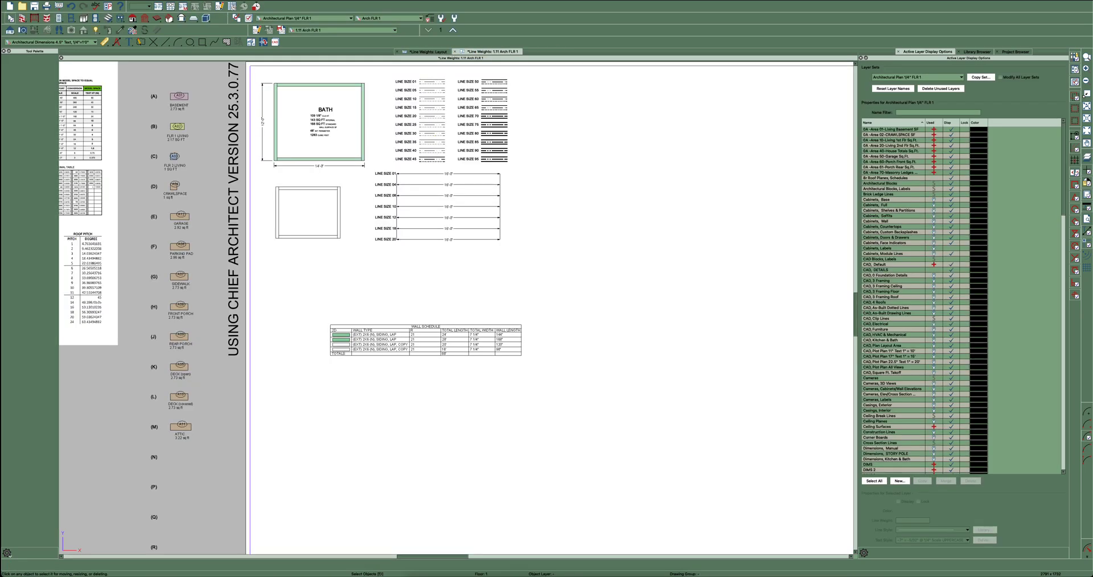
Move the pasted wall schedule directly beneath the small unfilled room and the LINE SIZE 20 row, and deselect it
left_click(433, 339)
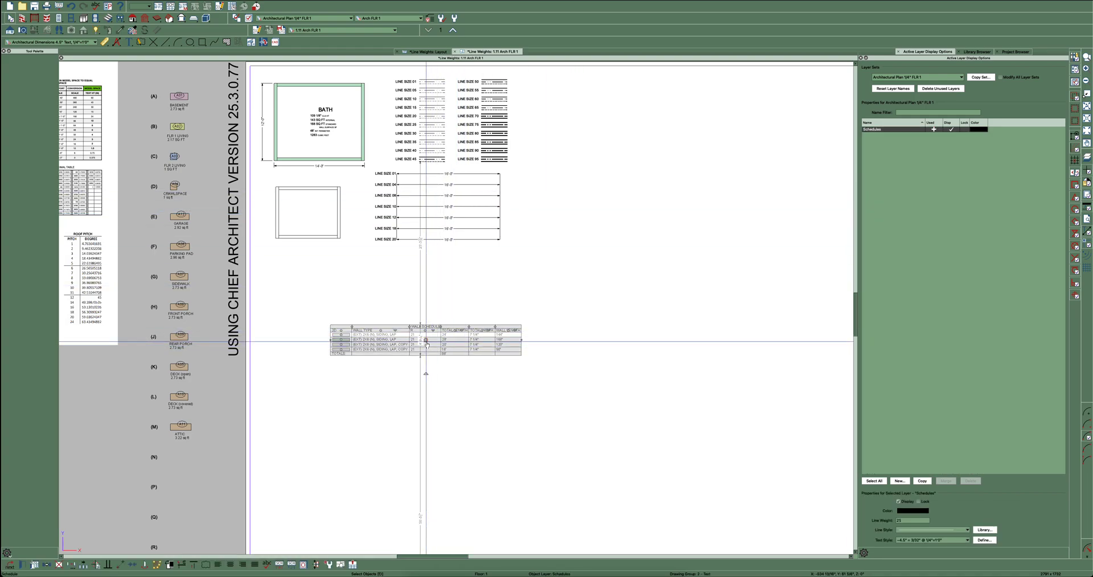
left_click_drag(427, 344, 427, 456)
scroll(437, 370, "down", 3)
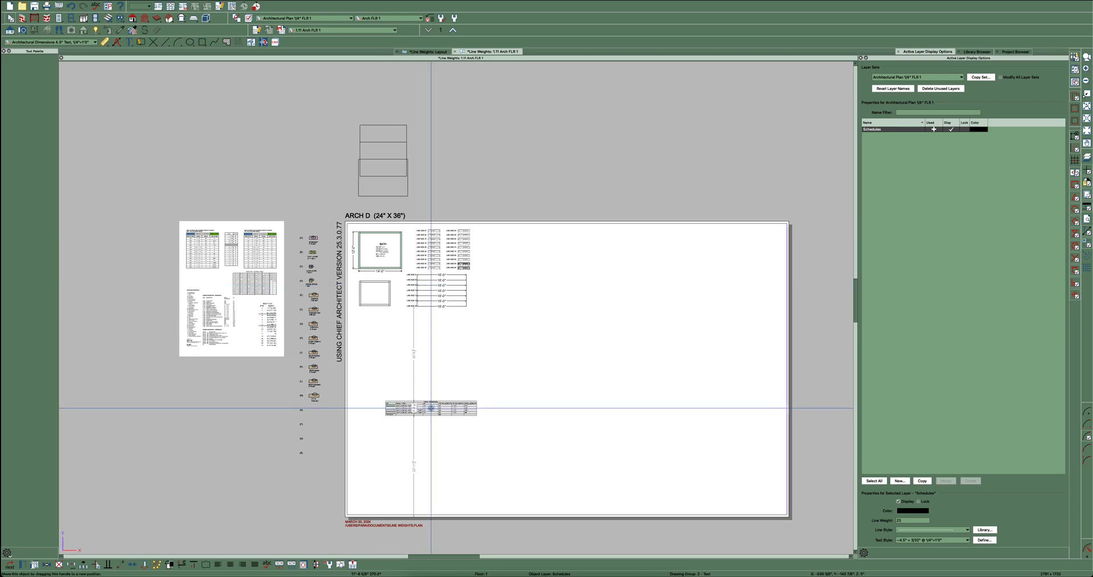
left_click_drag(431, 409, 404, 315)
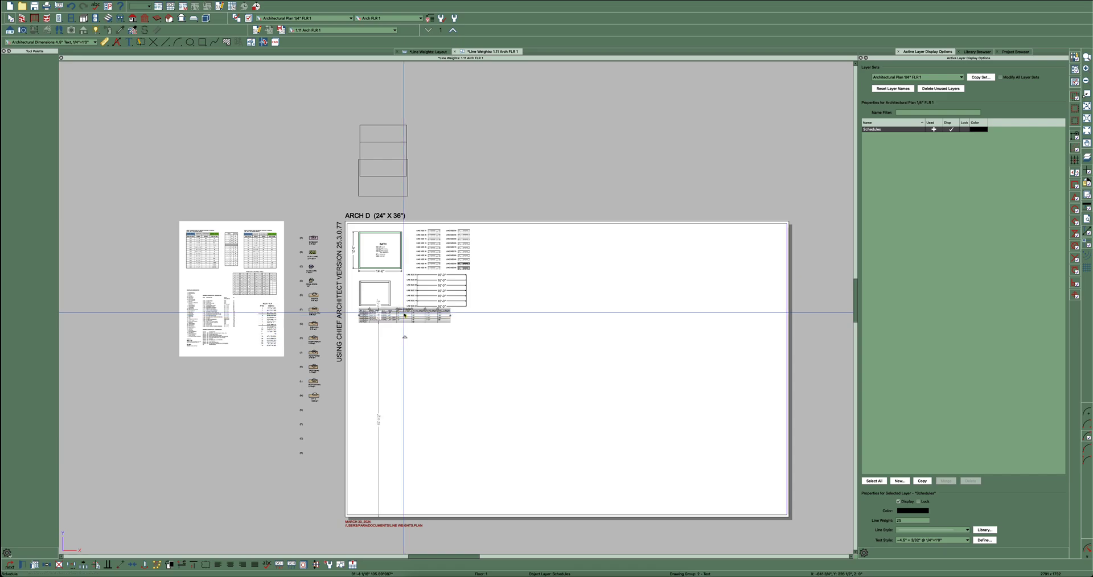
scroll(393, 276, "up", 2)
key("Escape")
scroll(392, 274, "up", 2)
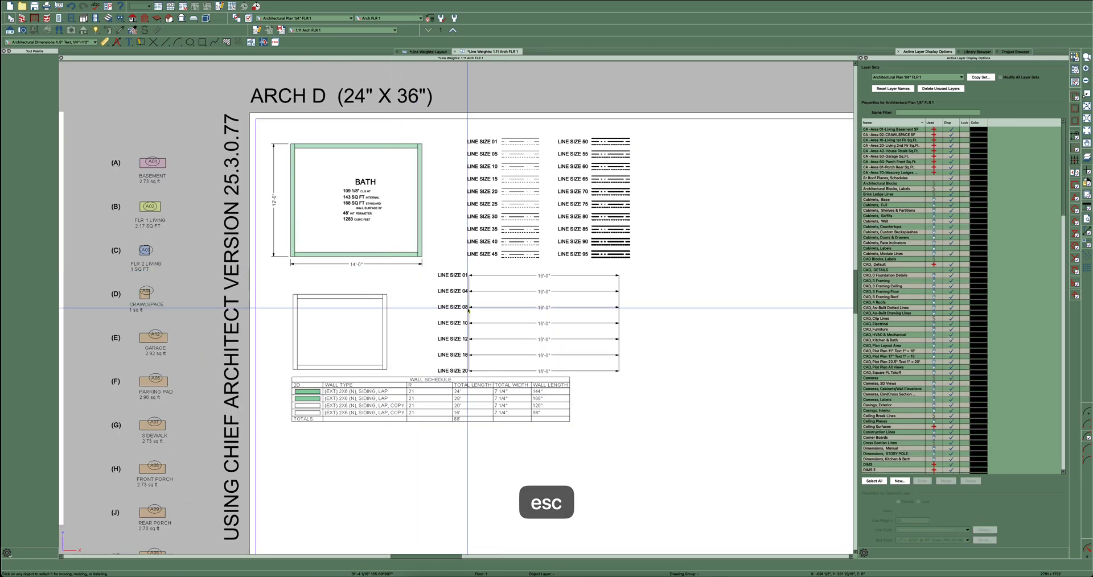
Nudge the wall schedule in the plan slightly down, away from the LINE SIZE 20 row, and deselect it
left_click(433, 393)
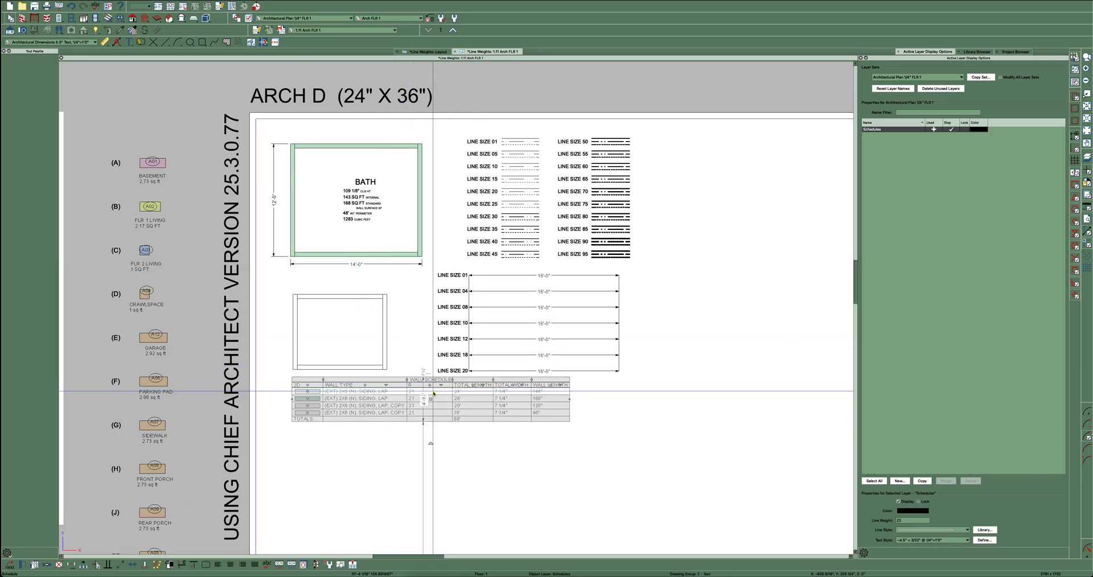
key("Down")
key("Down")
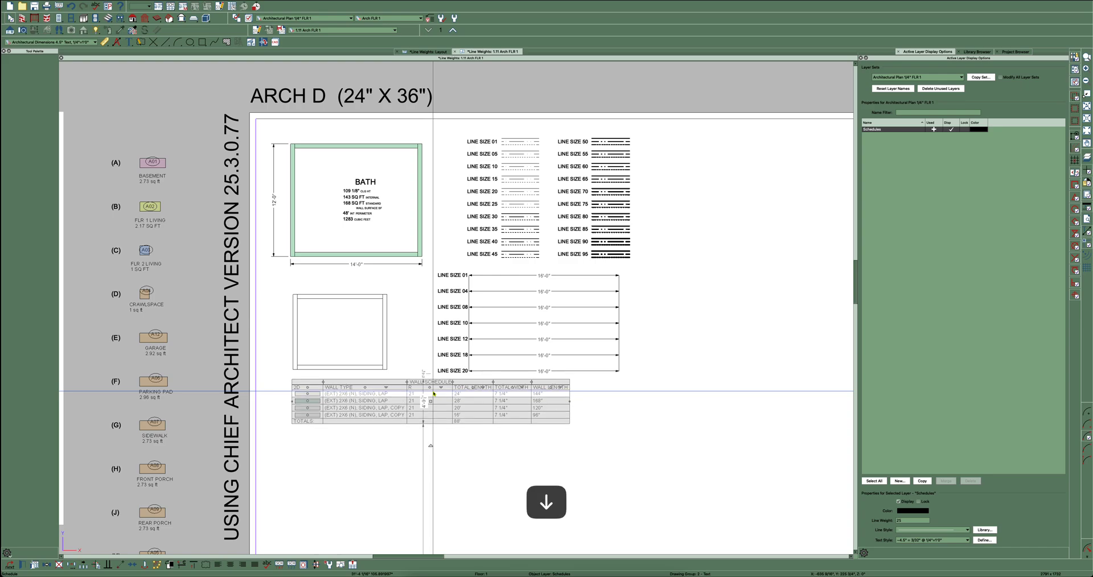
left_click(688, 417)
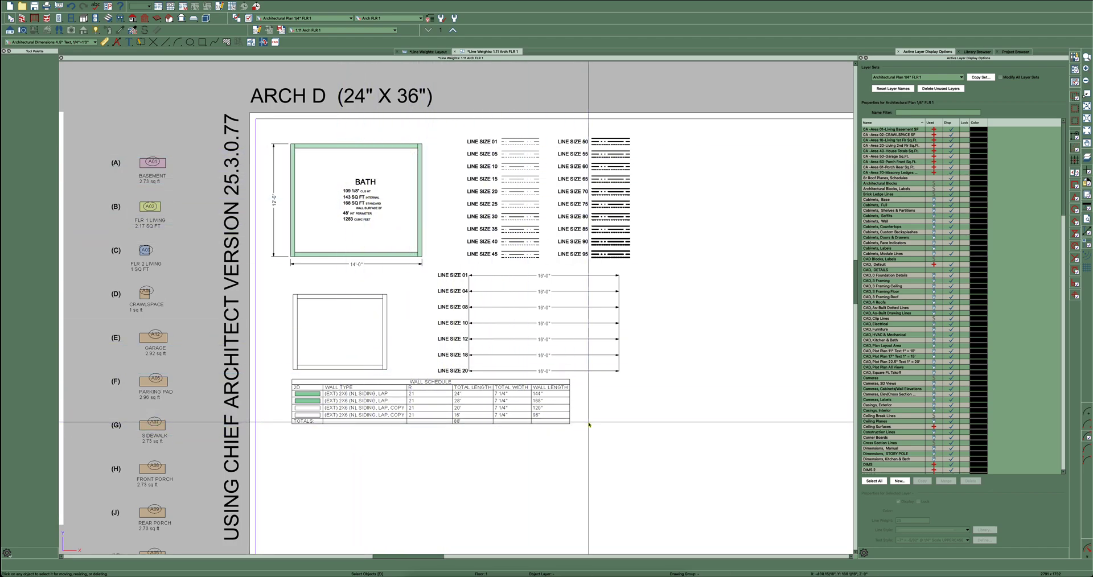
Delete the old layout box of the WALL SCHEDULE CAD detail that overlaps the plan's schedule on the layout page
left_click(437, 51)
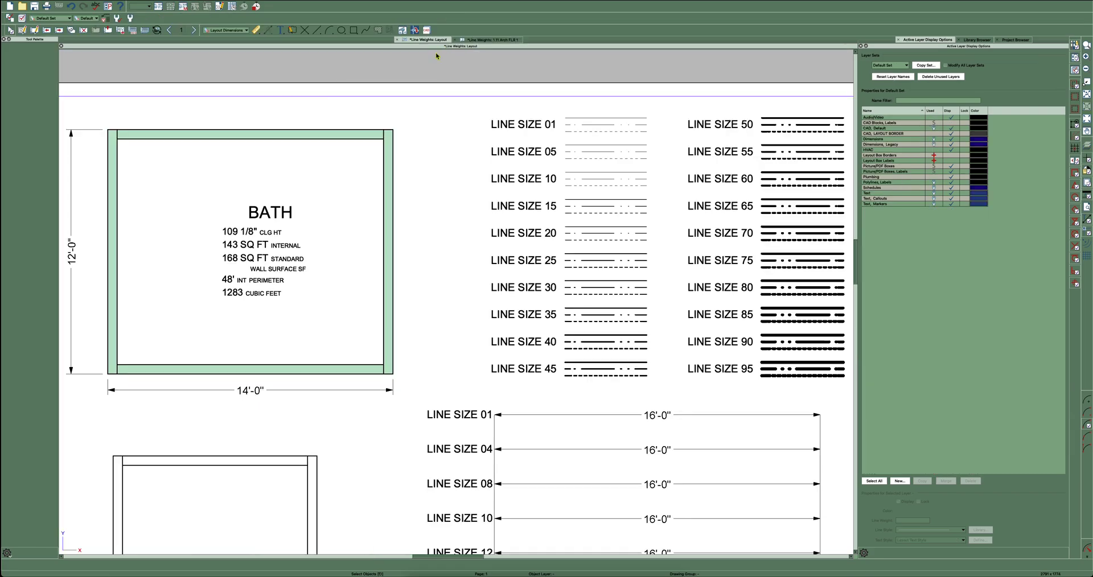
scroll(469, 112, "down", 2)
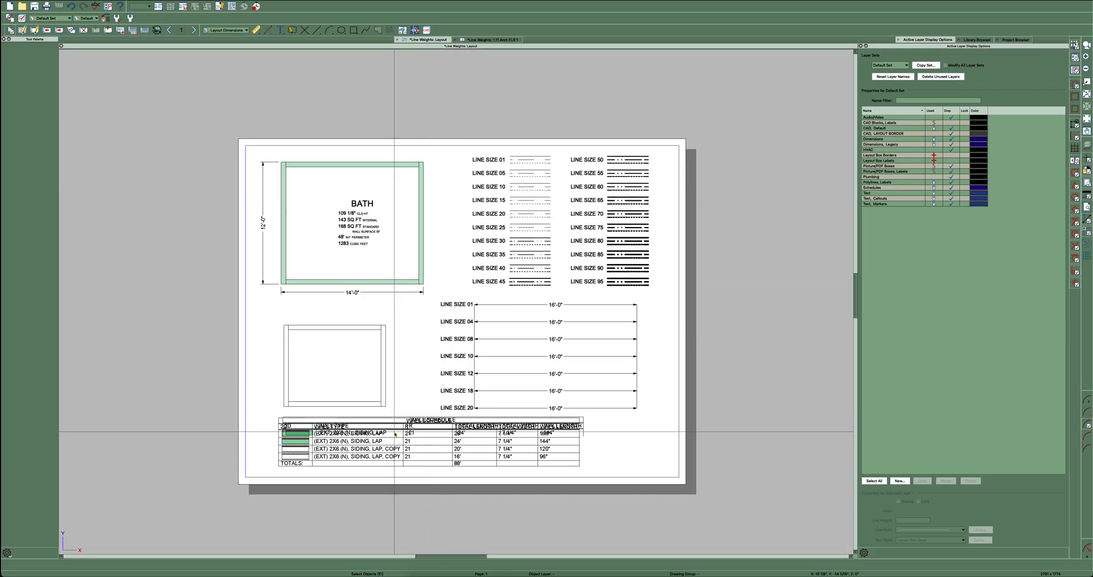
scroll(361, 434, "up", 2)
left_click(361, 434)
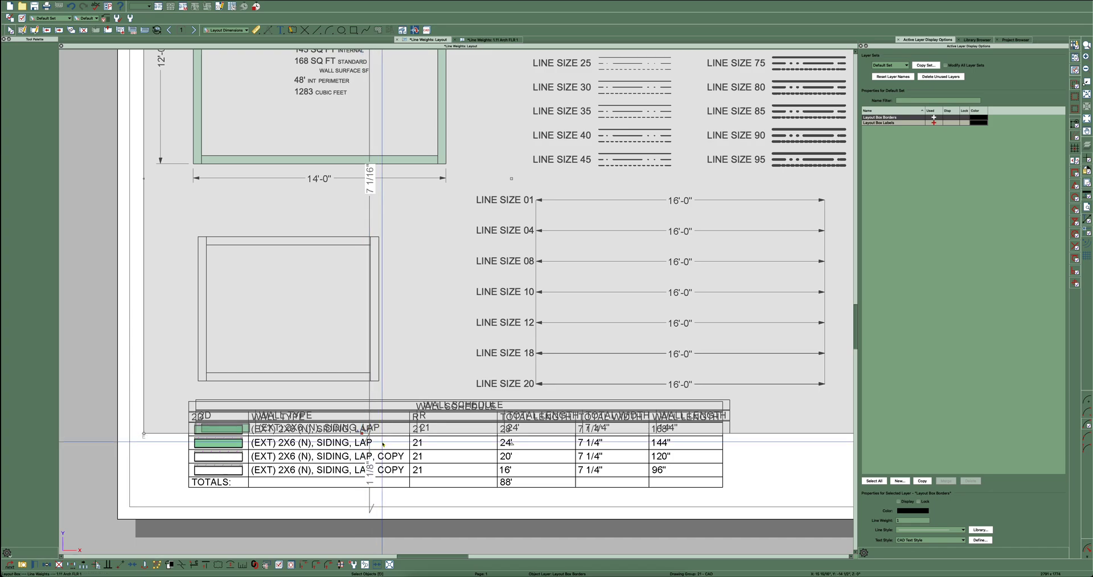
key("Escape")
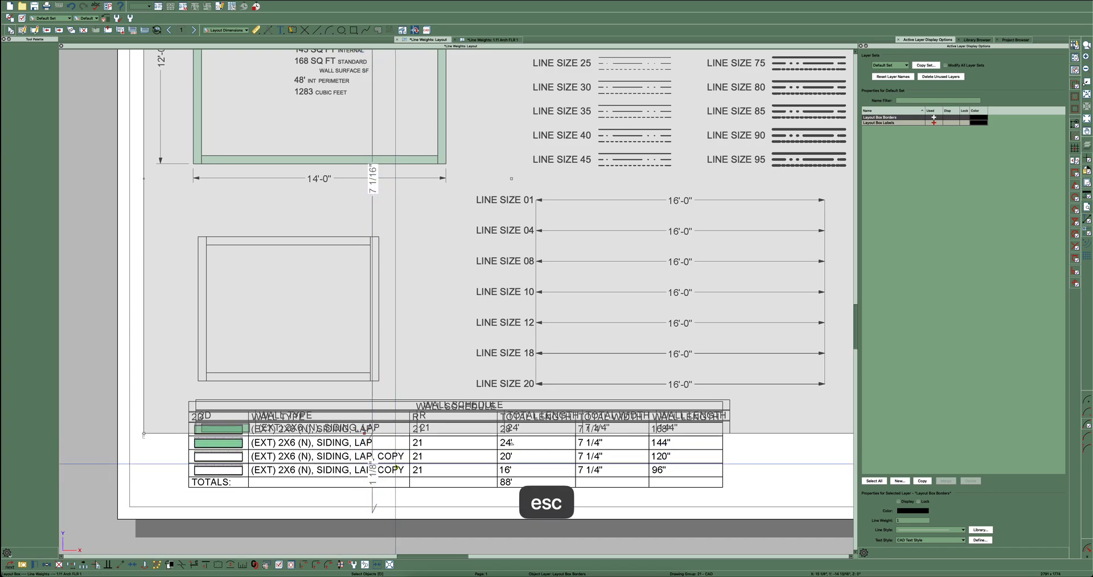
left_click(415, 466)
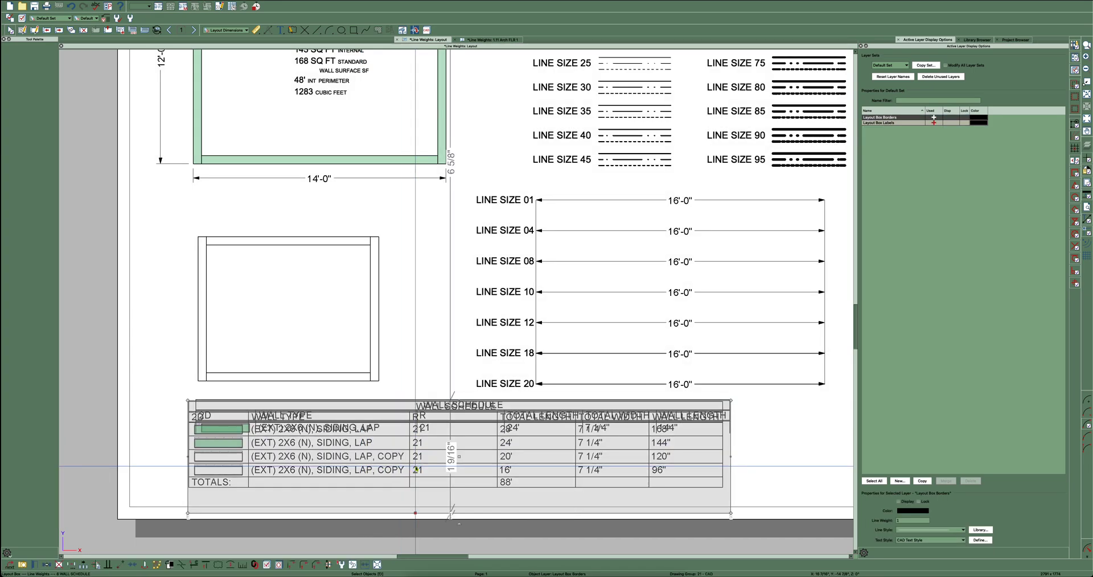
key("Escape")
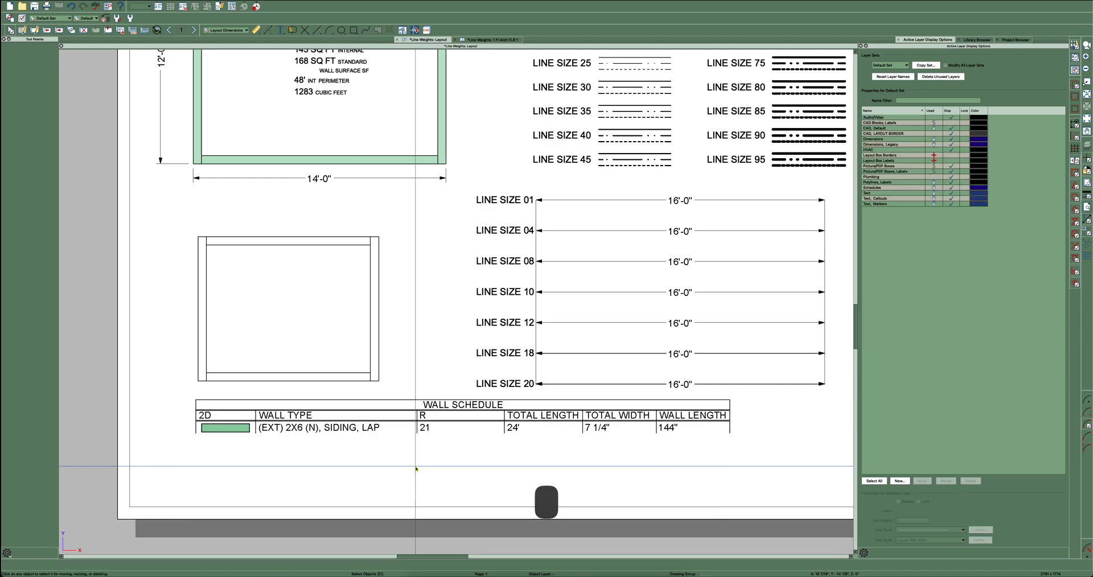
Extend the lower edge of the floor plan's layout box downward to include the whole wall schedule, and deselect it
left_click(329, 296)
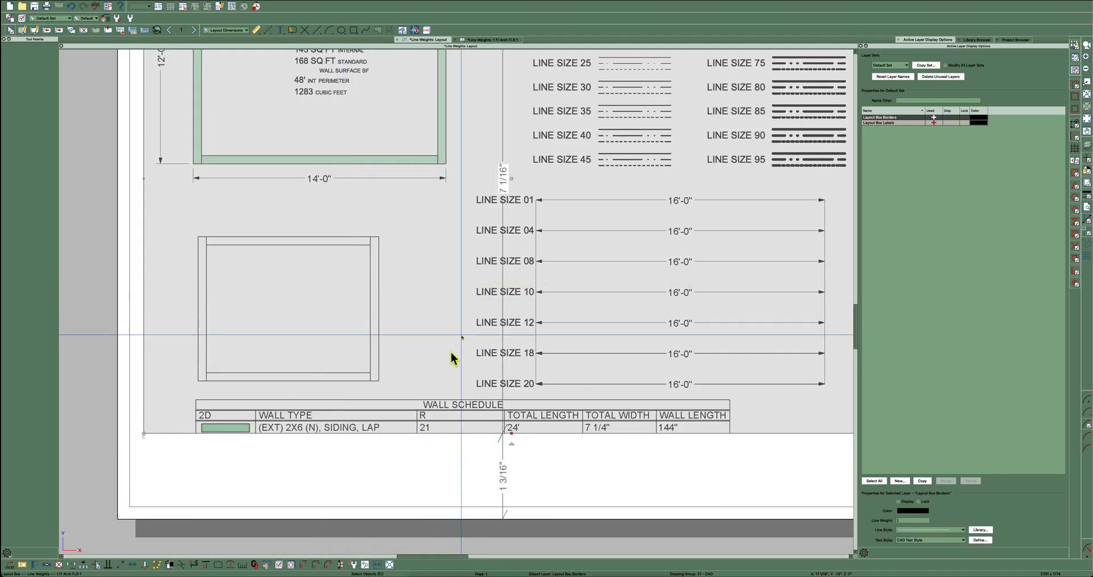
left_click_drag(512, 434, 513, 497)
key("Escape")
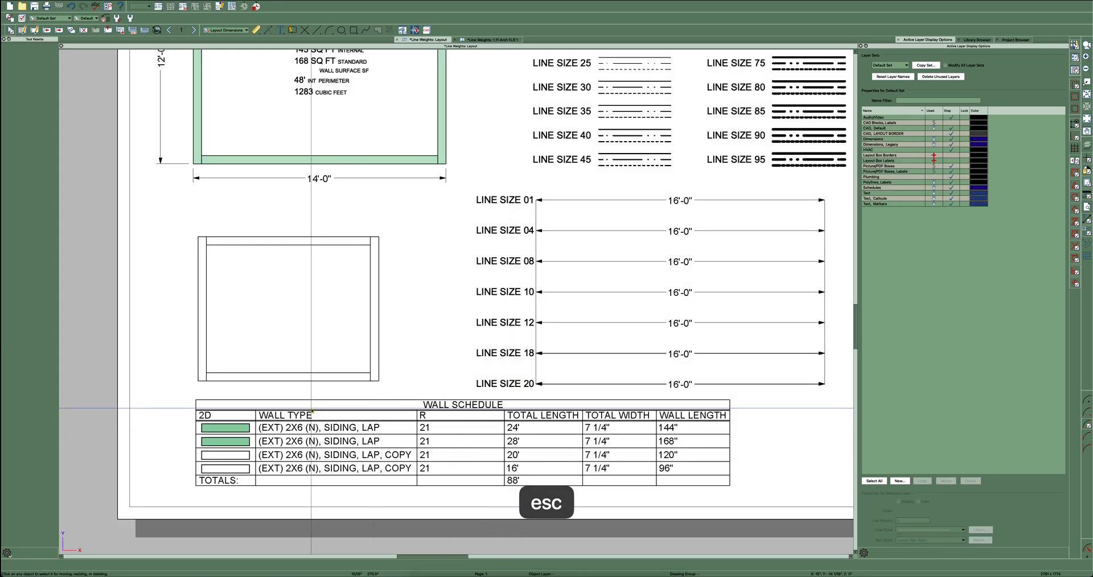
scroll(320, 421, "down", 5)
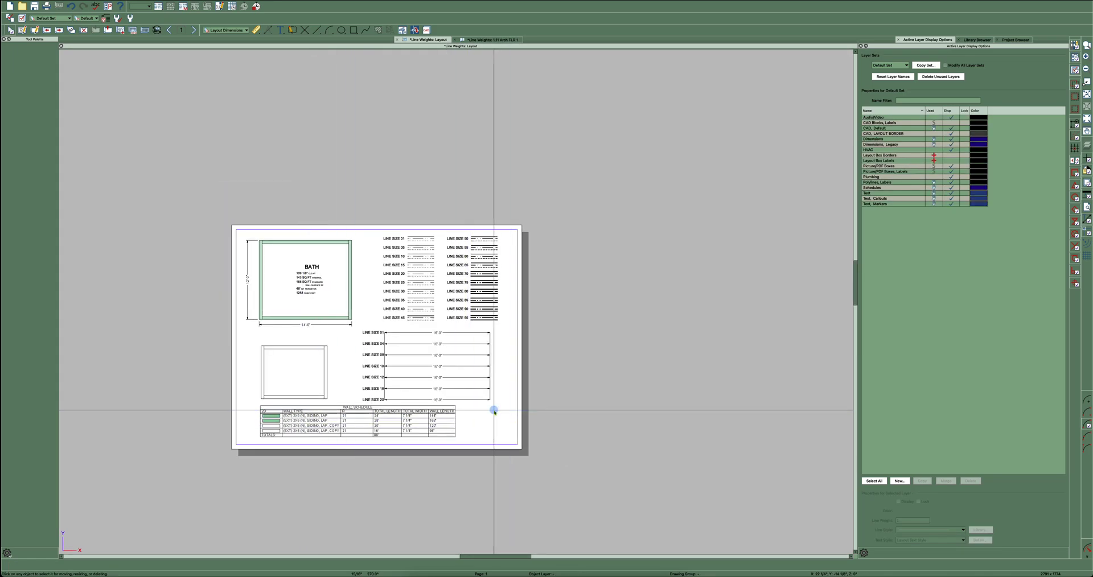
Open the CAD detail AREA TABLE FOR PAGE 0 from the floor plan's CAD detail list
left_click(522, 418)
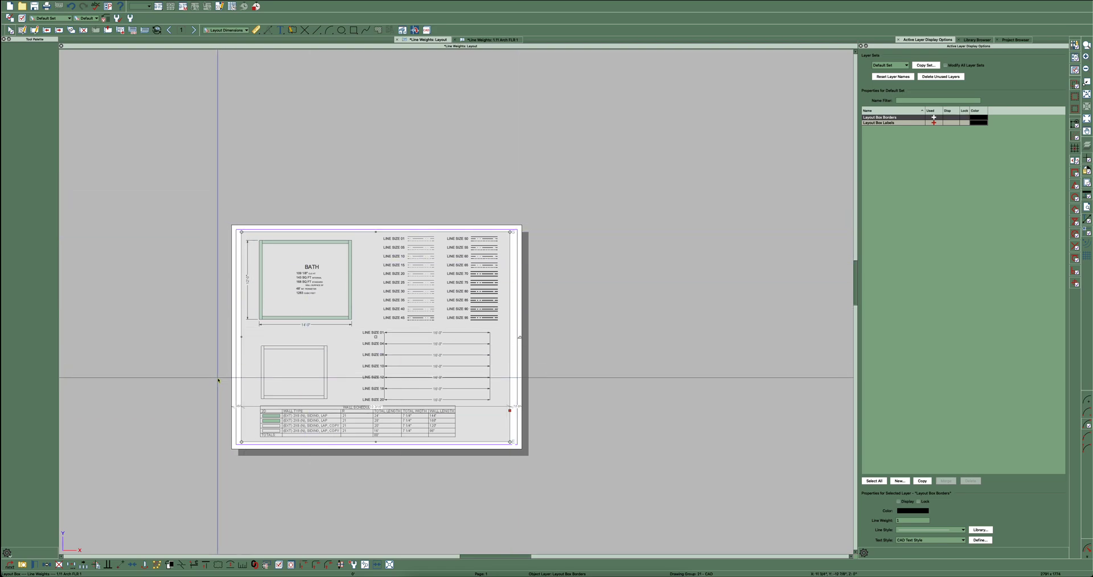
left_click(494, 40)
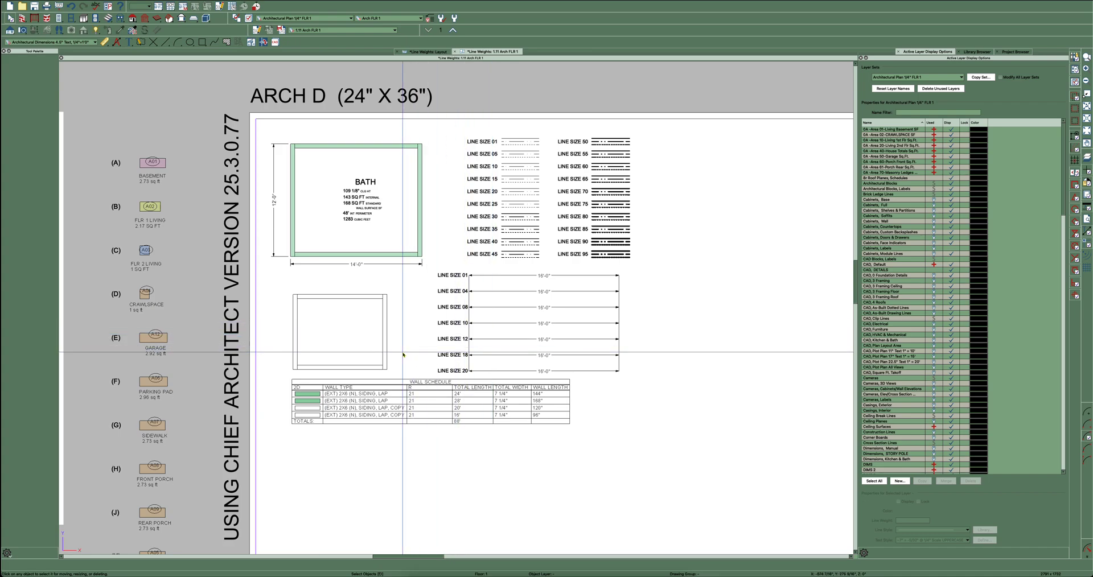
scroll(362, 359, "down", 3)
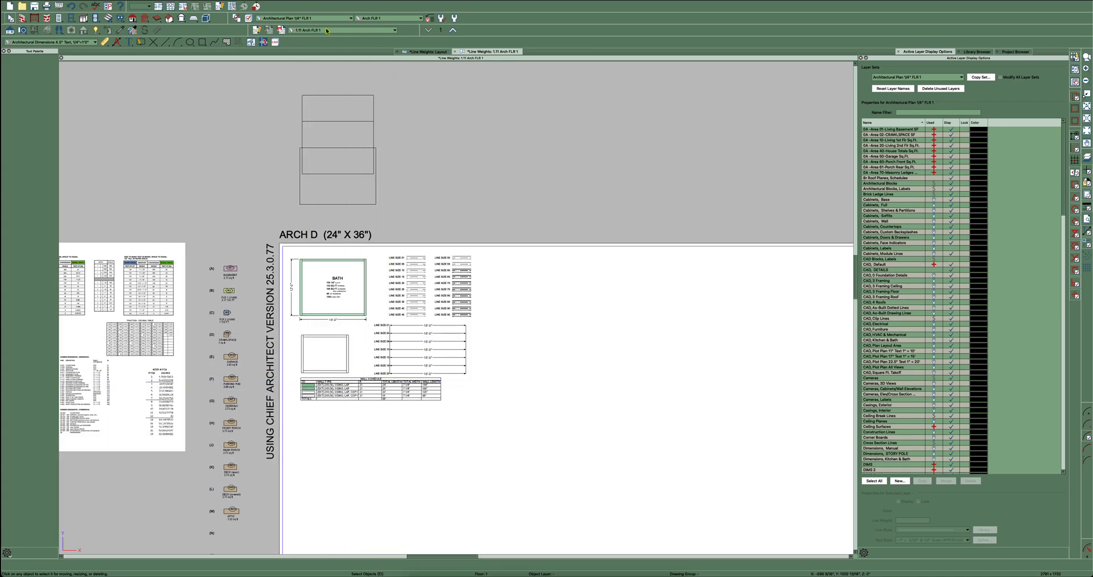
left_click(251, 43)
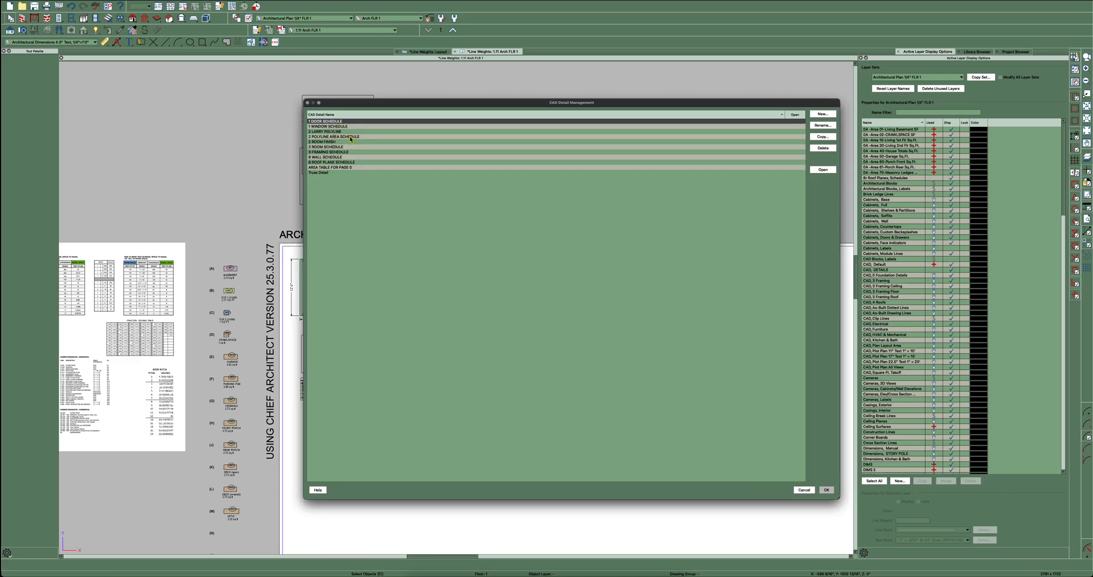
left_click(346, 167)
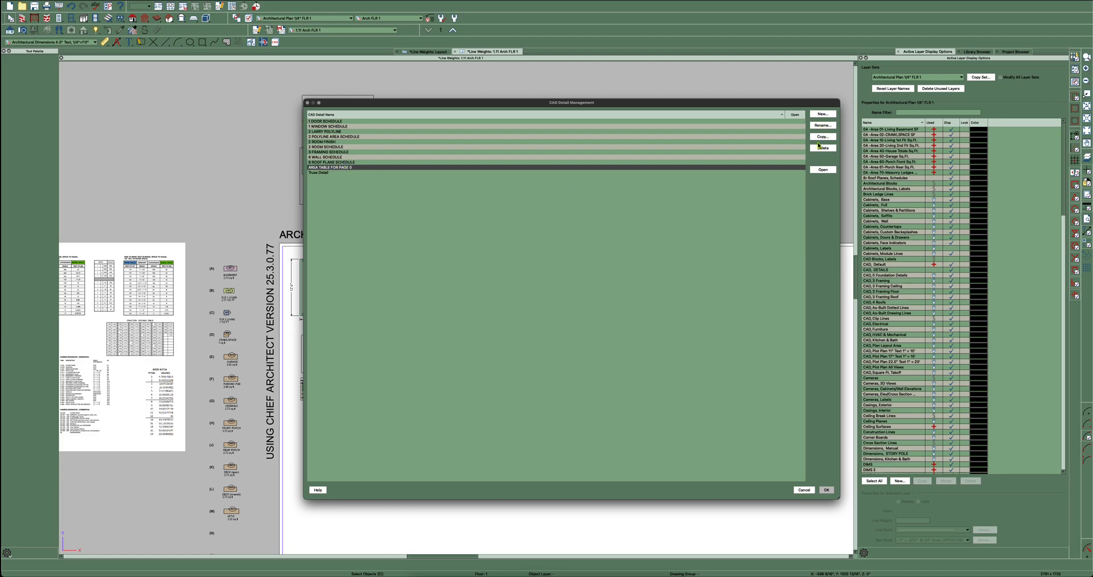
left_click(823, 171)
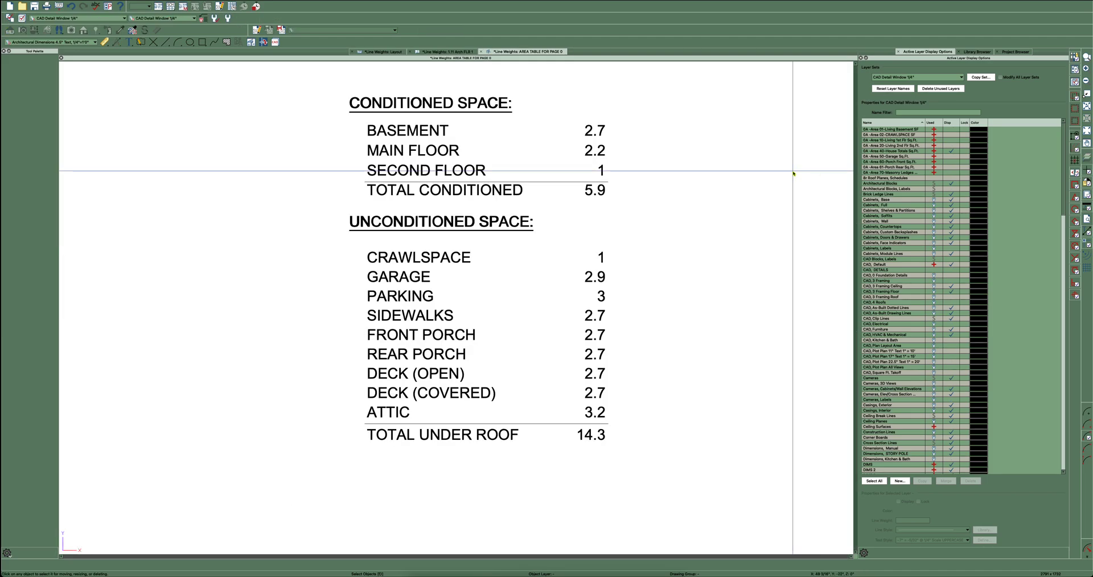
scroll(654, 241, "down", 3)
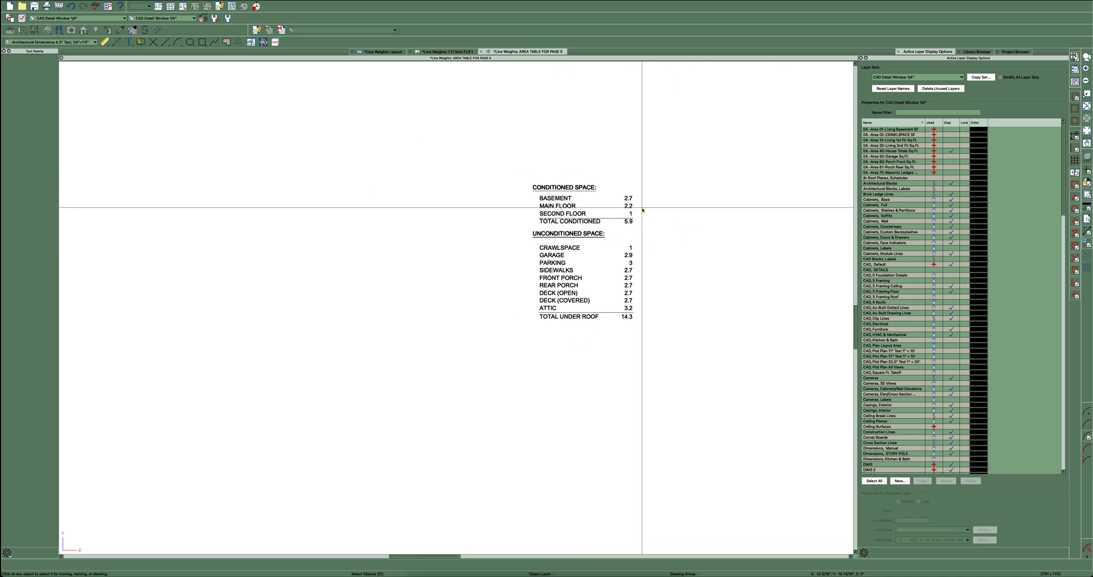
scroll(641, 209, "up", 2)
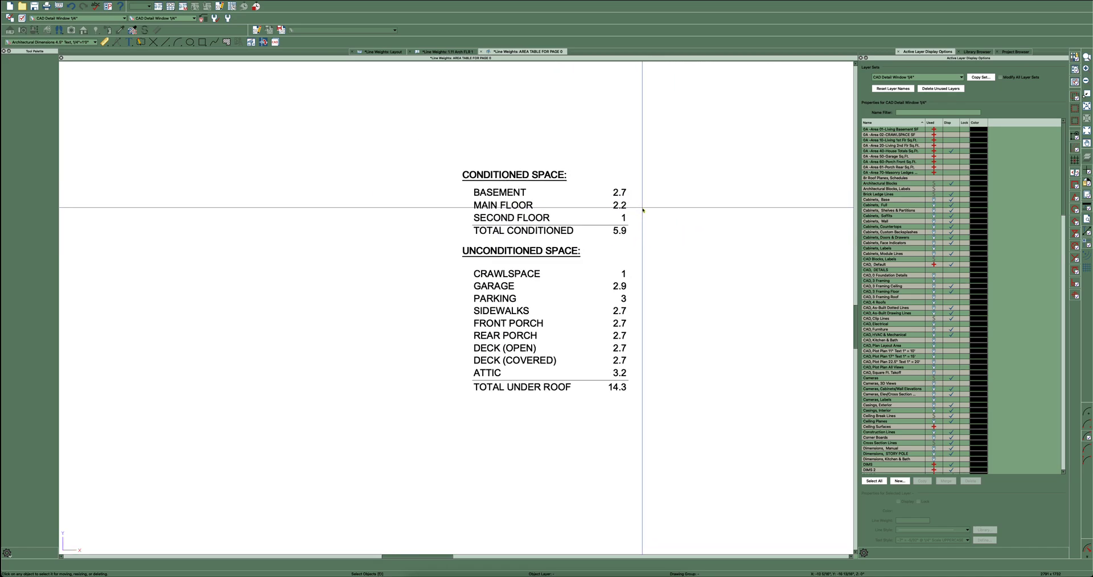
Switch the layout to page 0 and send the entire AREA TABLE FOR PAGE 0 detail to that page
left_click(387, 52)
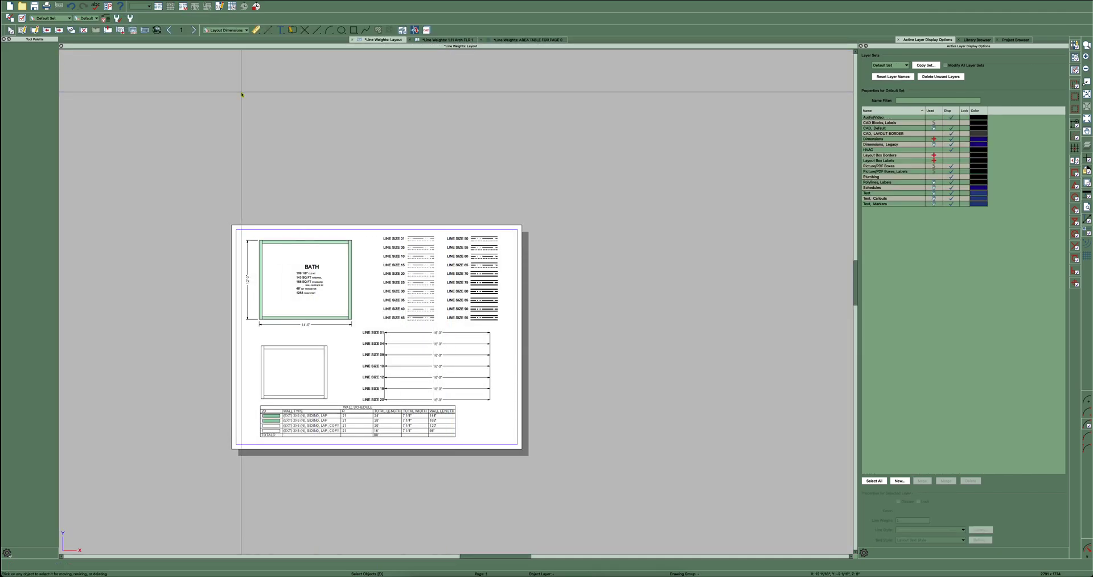
left_click(171, 30)
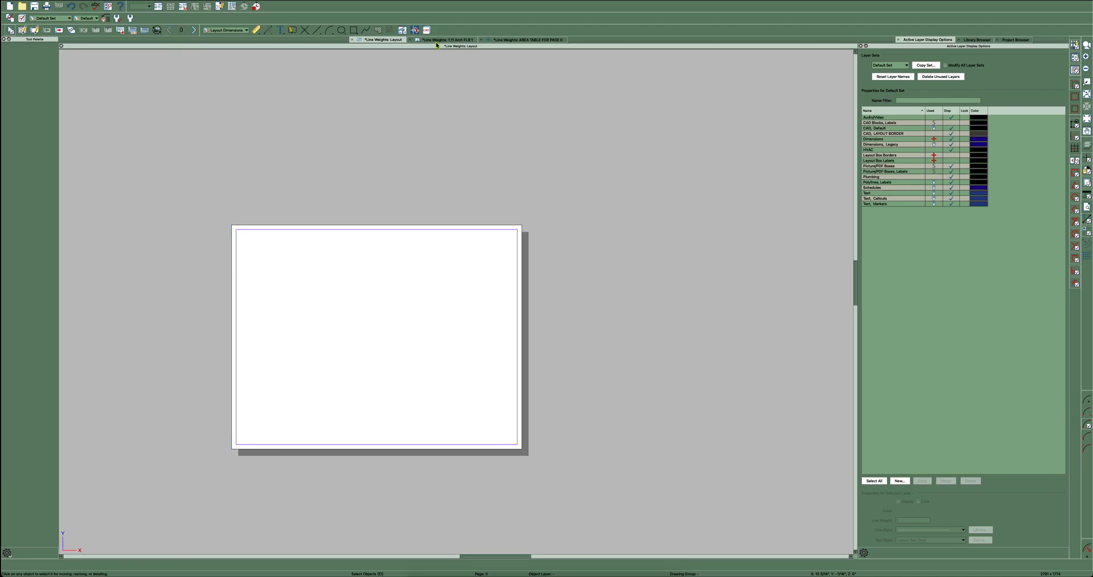
left_click(516, 40)
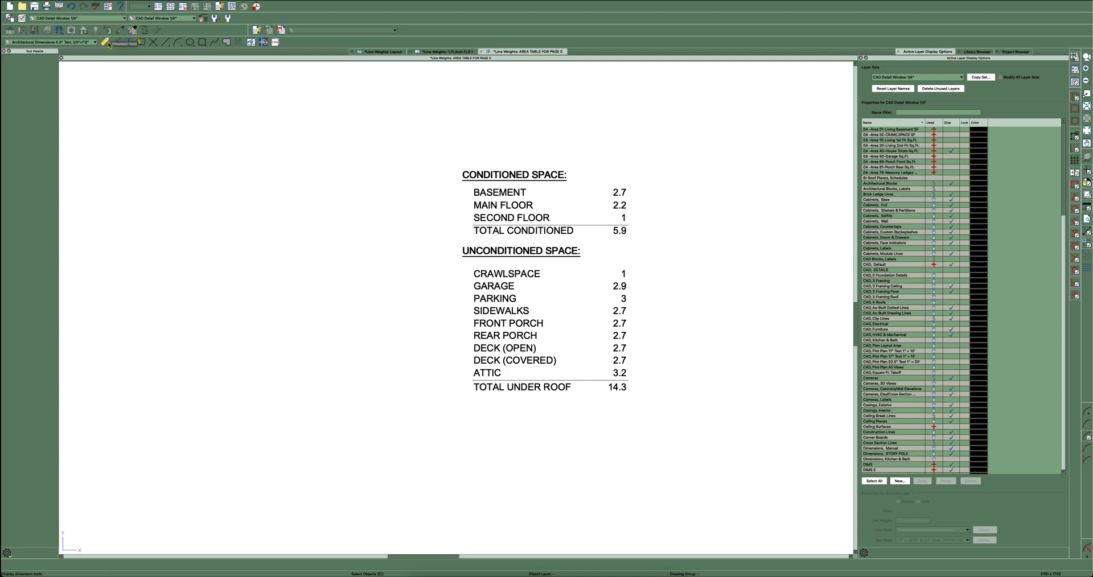
left_click(59, 7)
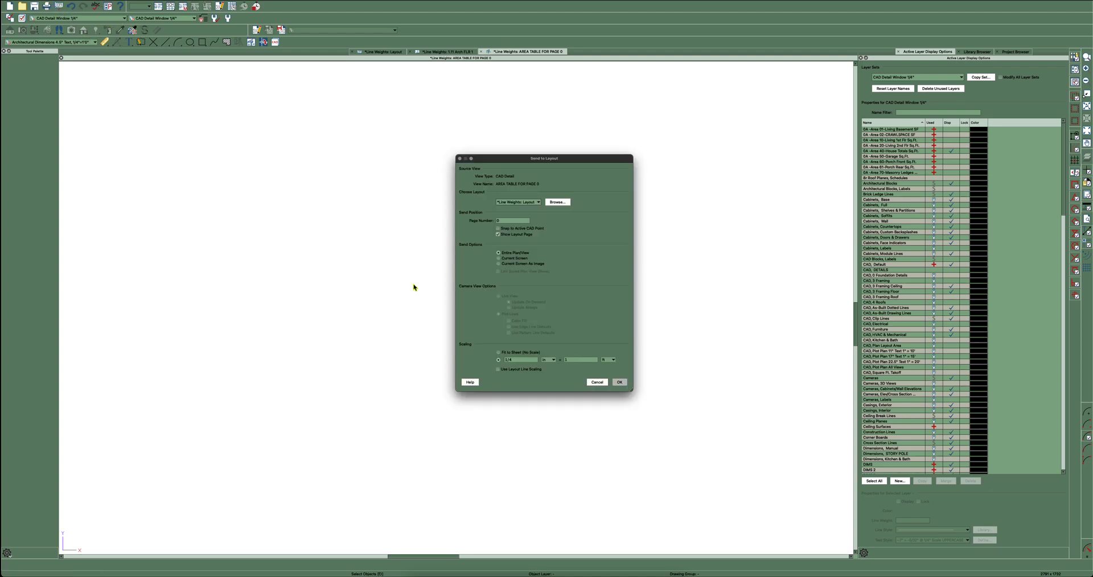
left_click(619, 383)
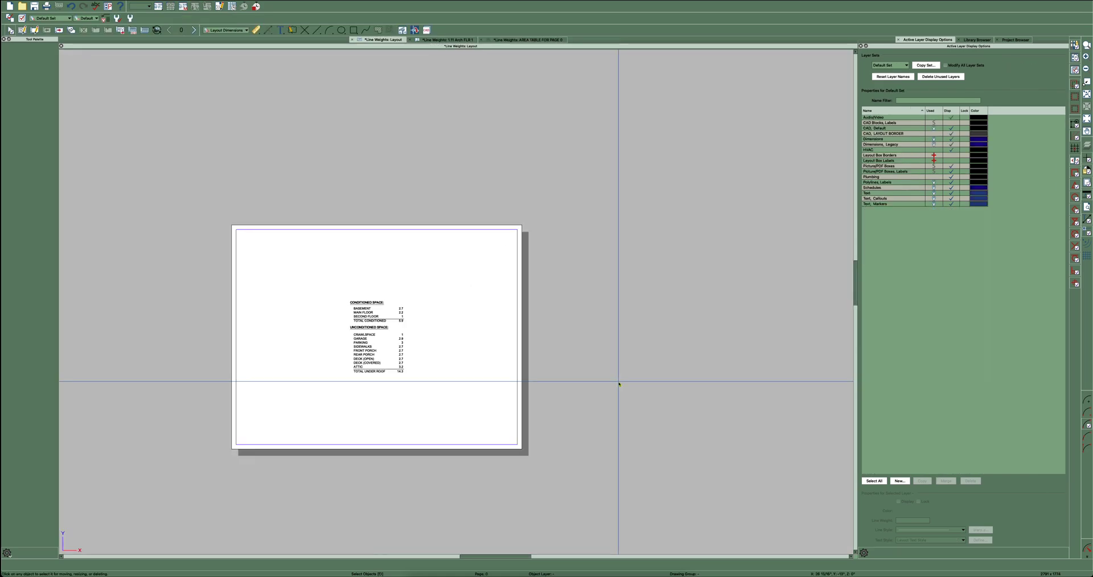
Move the area table's layout box into the lower-right corner of page 0, inside the border, and deselect it
left_click(378, 340)
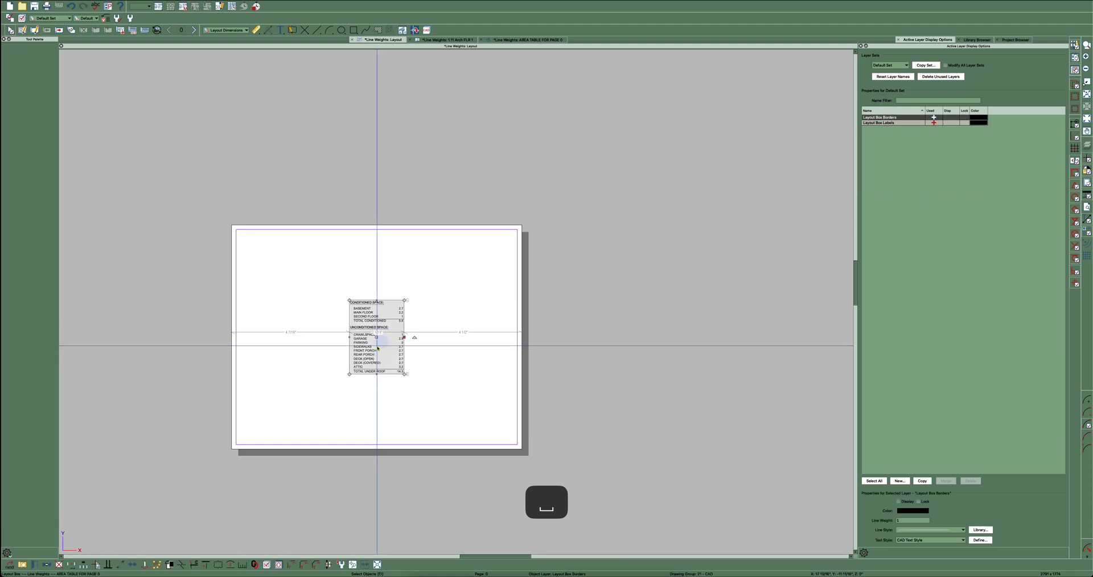
left_click_drag(377, 338, 488, 407, "super")
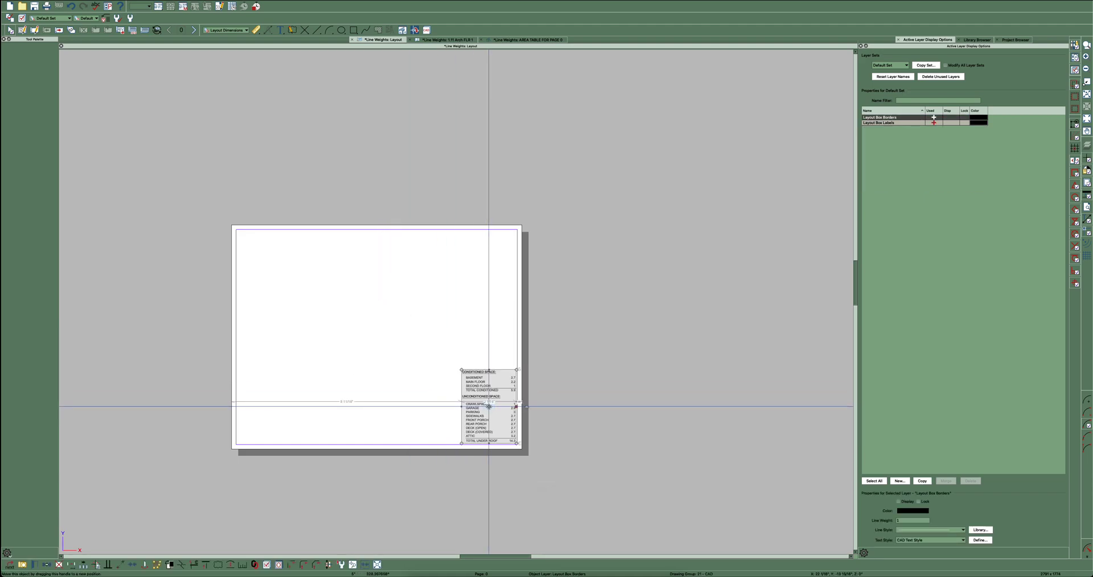
key("Escape")
scroll(439, 437, "up", 1)
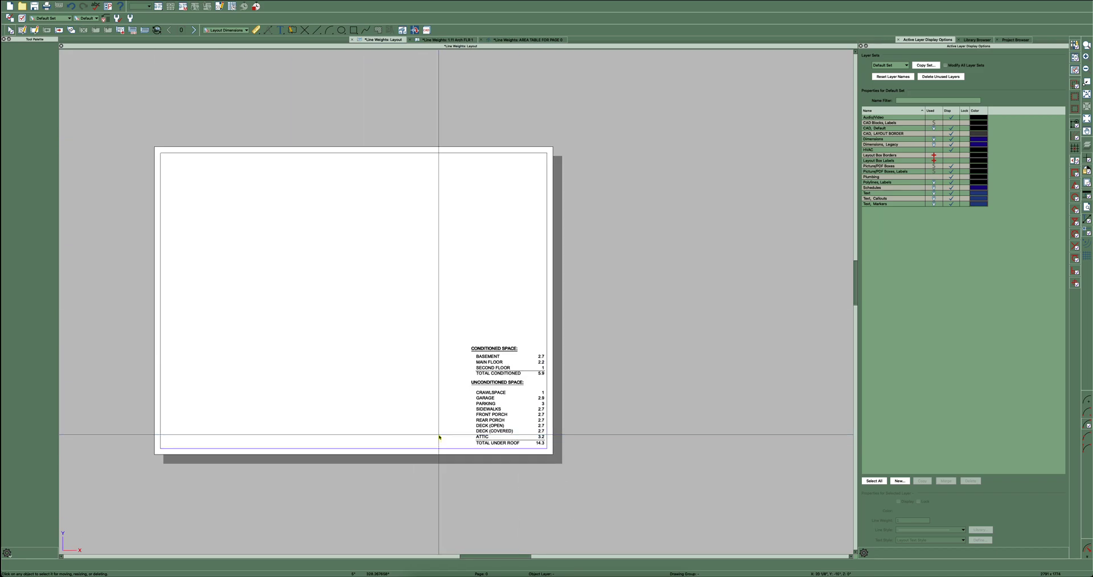
scroll(439, 436, "up", 1)
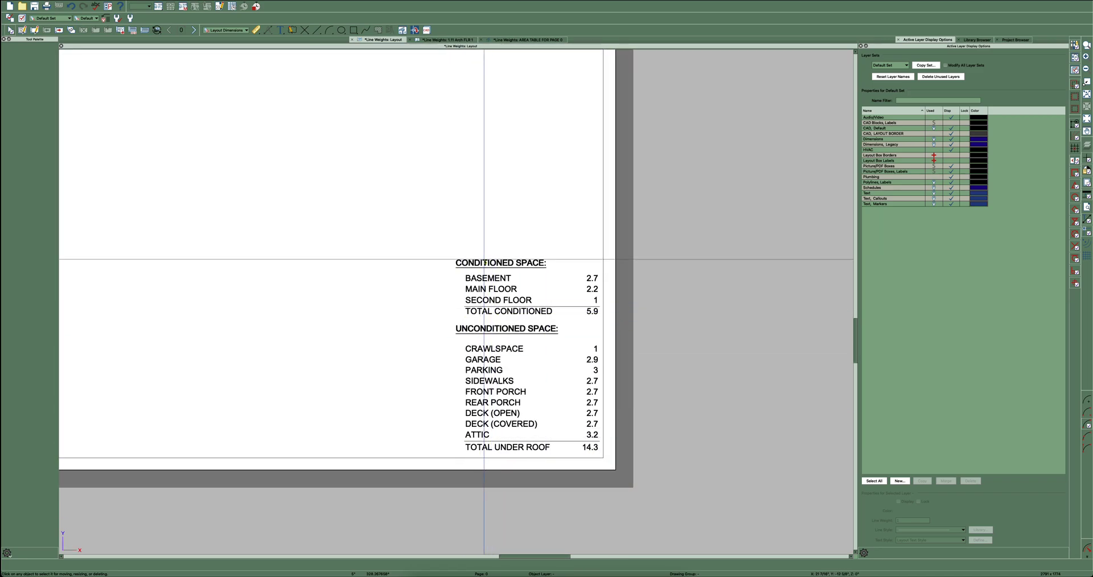
left_click(462, 39)
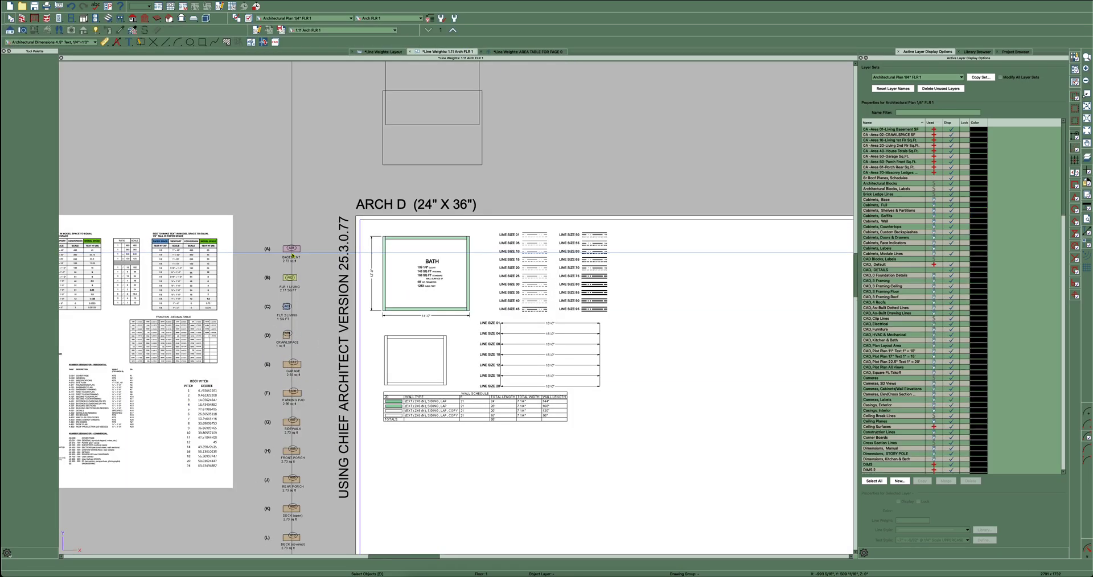
scroll(308, 265, "down", 1)
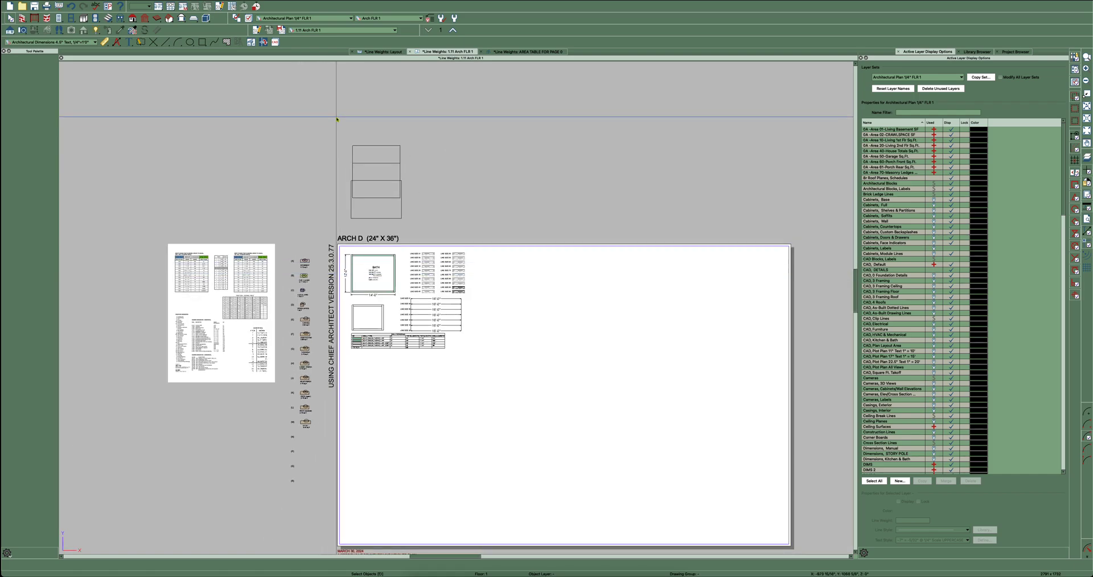
left_click(523, 52)
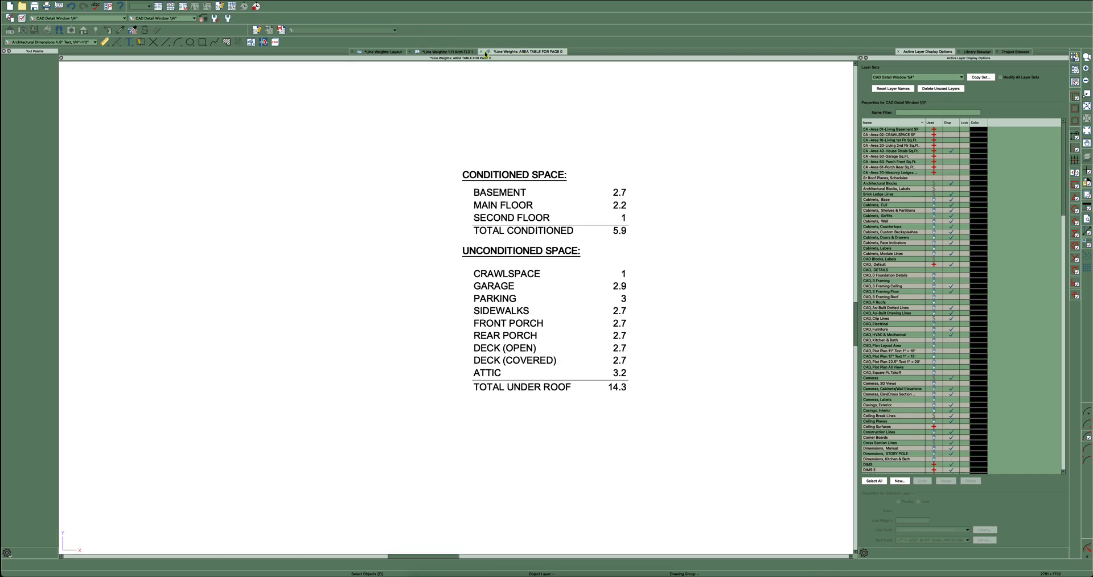
On layout page 1, shift the floor plan's layout box left until it clears the area table, and deselect it
left_click(384, 52)
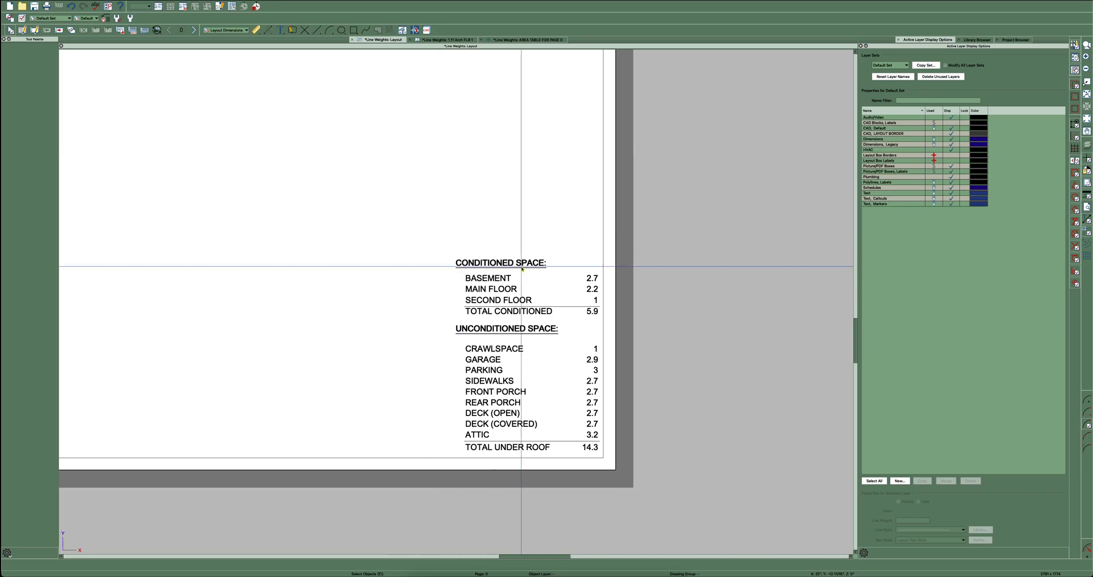
left_click(194, 31)
scroll(440, 257, "down", 3)
left_click(440, 256)
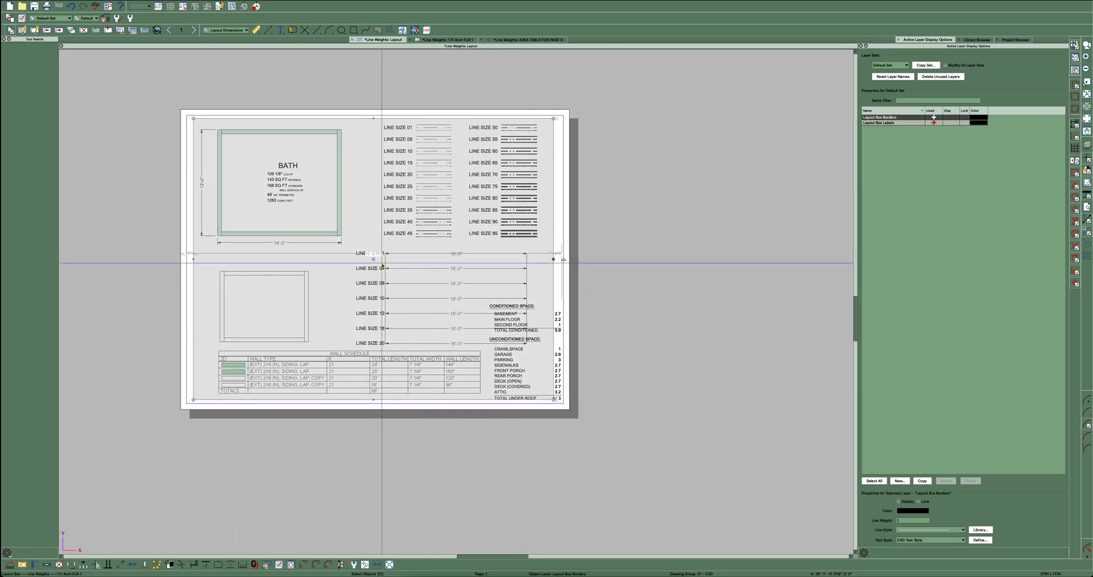
mouse_move(374, 260)
left_mouse_down()
mouse_move(312, 259)
mouse_move(322, 259)
left_mouse_up()
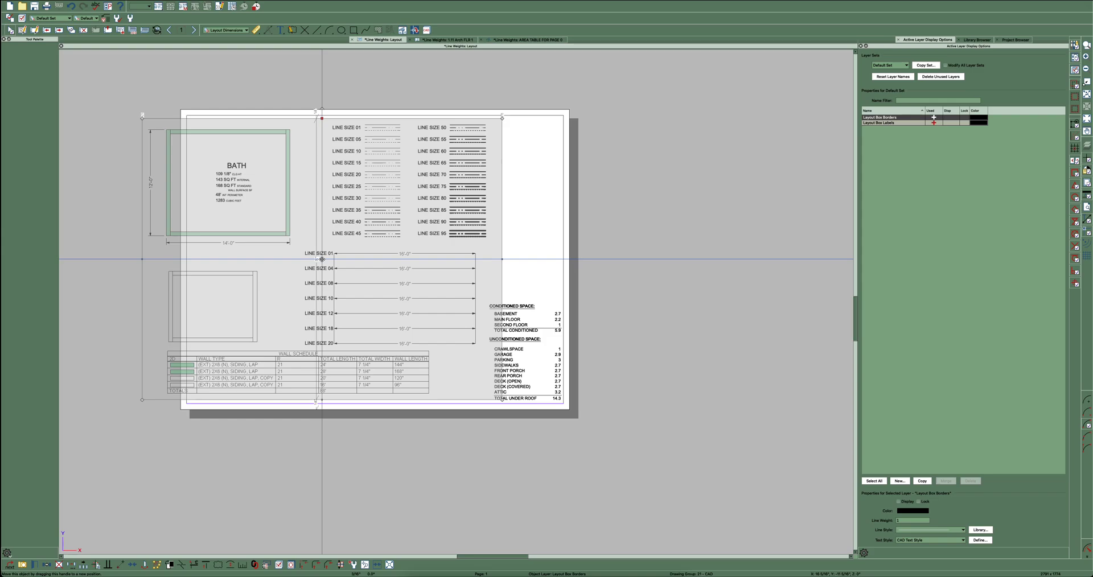
left_click(639, 275)
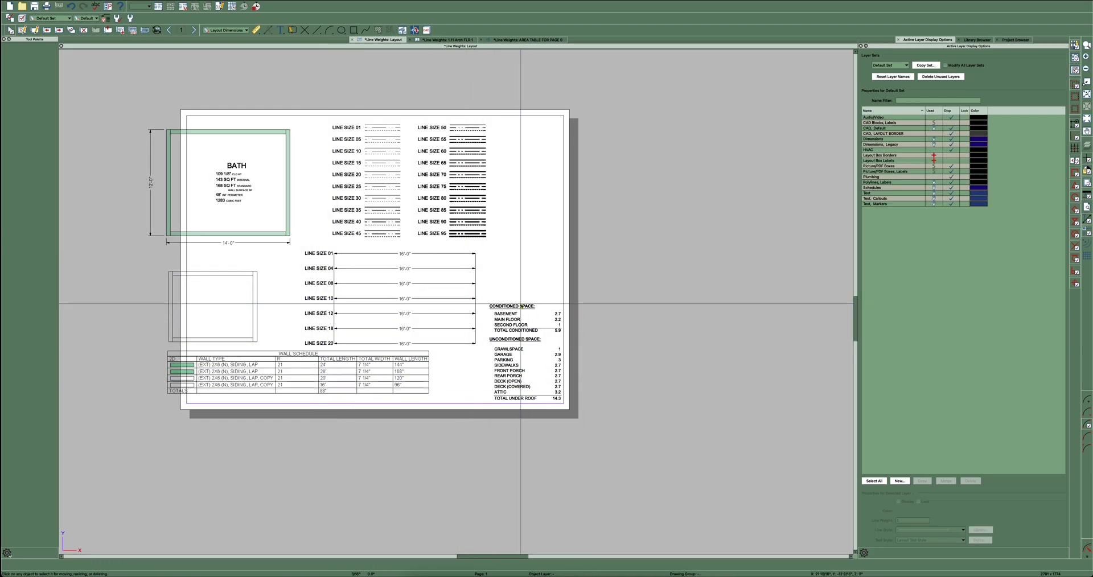
scroll(604, 360, "up", 5)
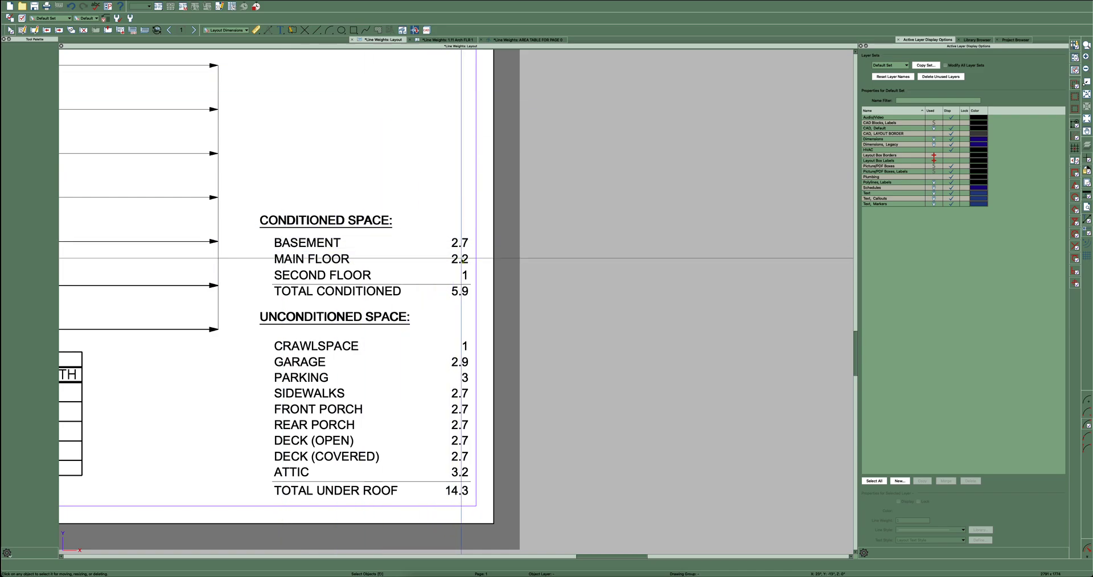
In the floor plan, stretch the right edge of the BASEMENT area polyline (A) to a width of about 4'-0"
left_click(464, 41)
scroll(280, 285, "up", 5)
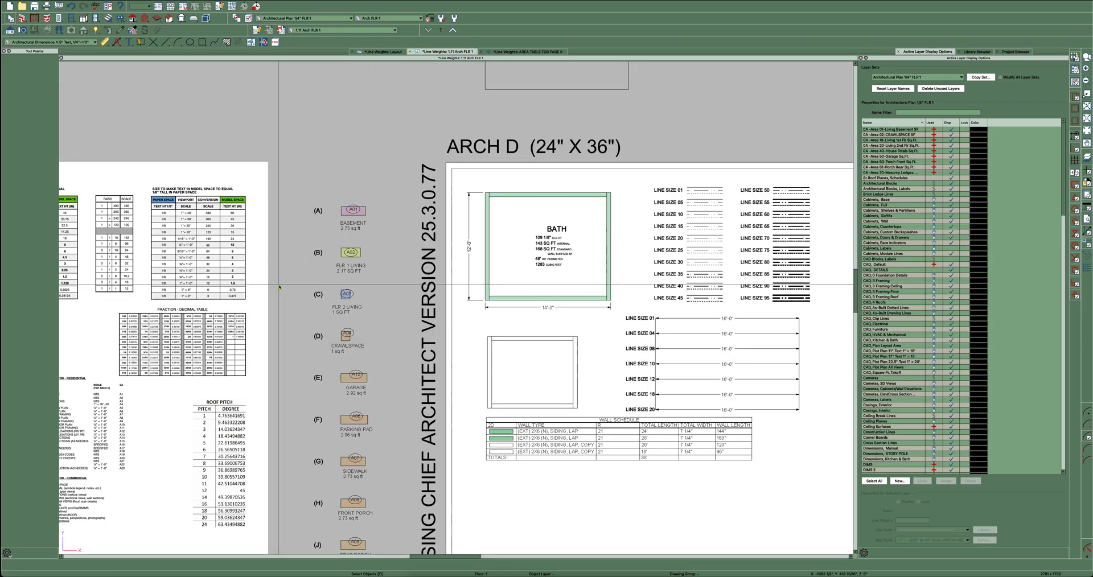
scroll(423, 159, "up", 3)
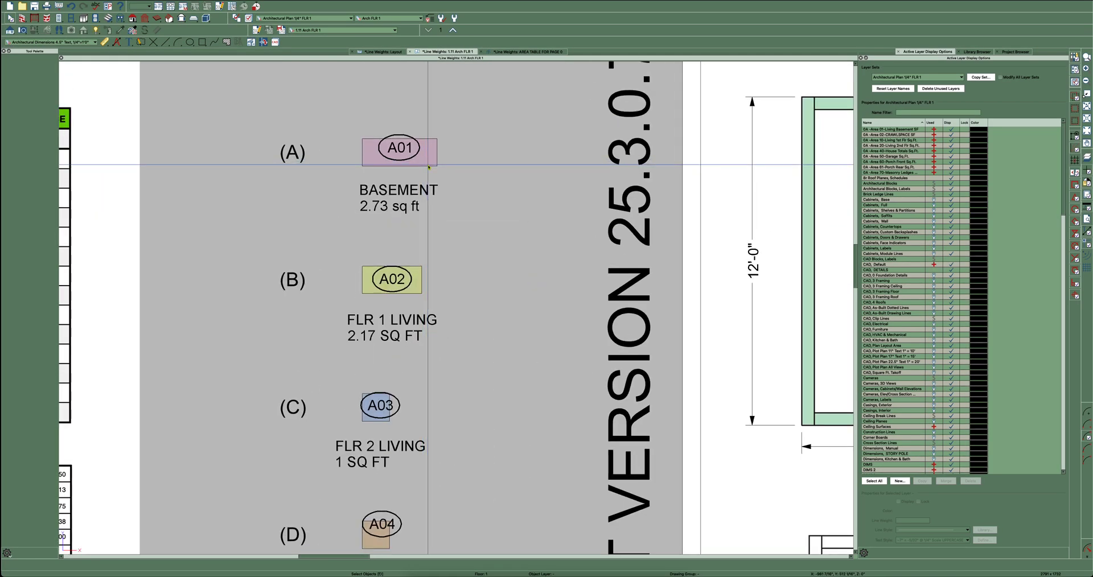
left_click(441, 156)
left_click_drag(438, 152, 472, 153)
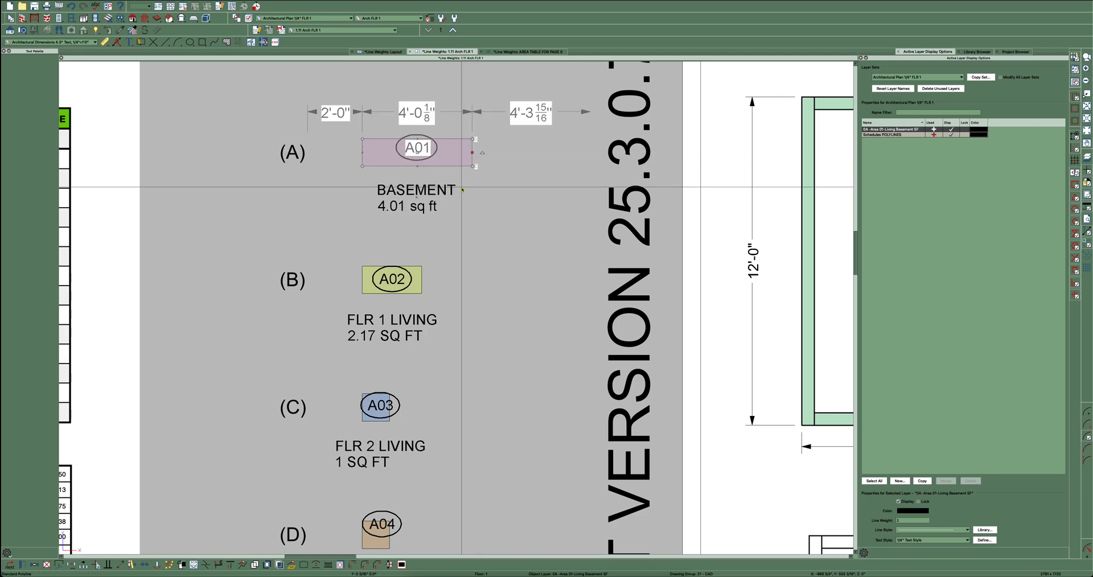
Stretch the right edge of the FLR 1 LIVING area polyline (B) to a width of about 3'-11"
left_click(416, 288)
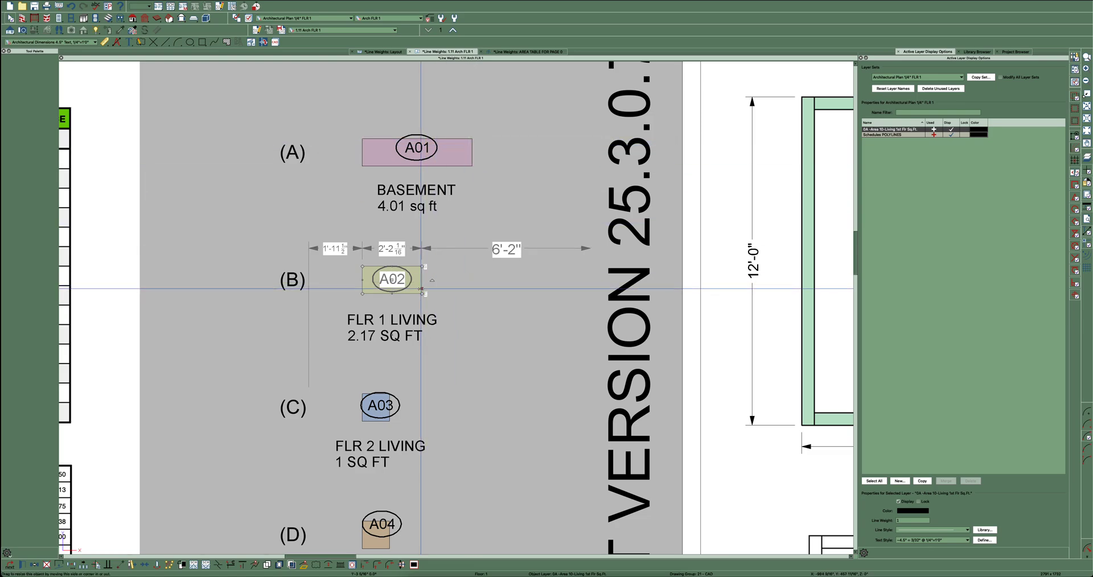
left_click_drag(422, 288, 456, 289)
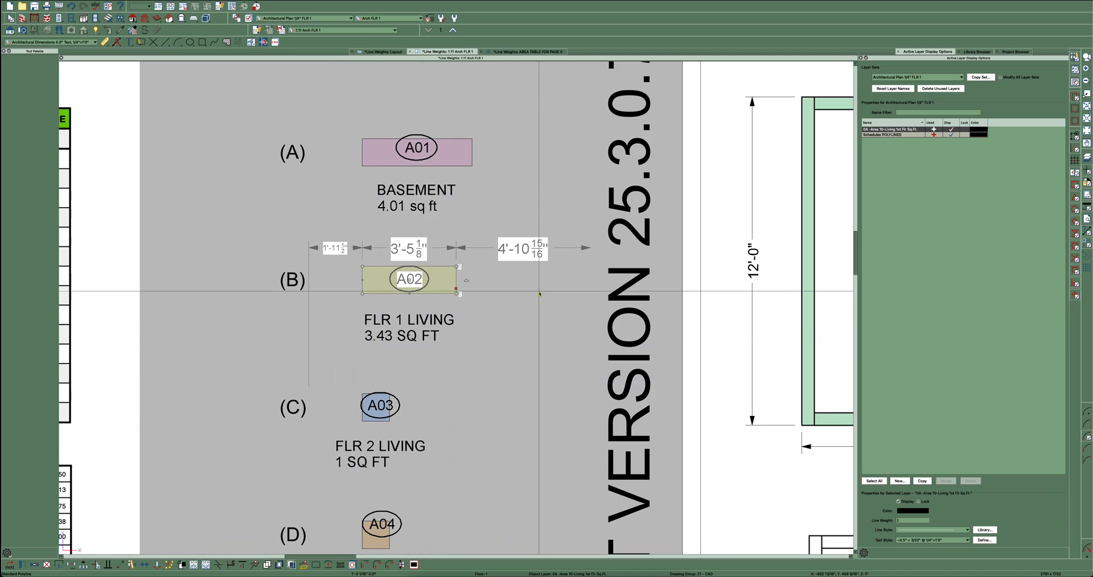
left_click_drag(457, 289, 473, 288)
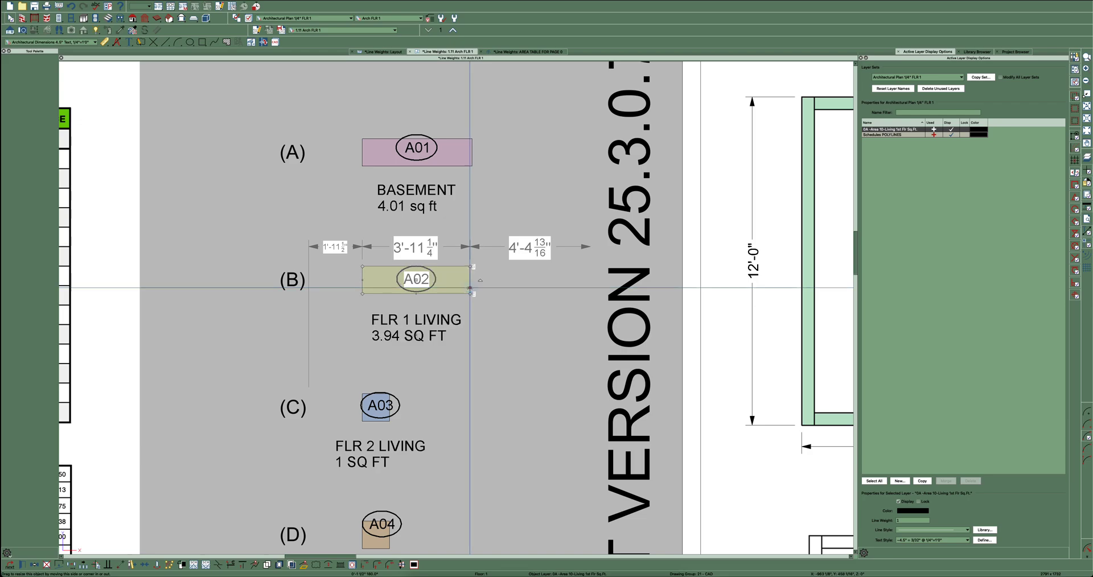
Return to layout page 1 and examine the basement, main floor and total values in the area table
scroll(327, 266, "down", 1)
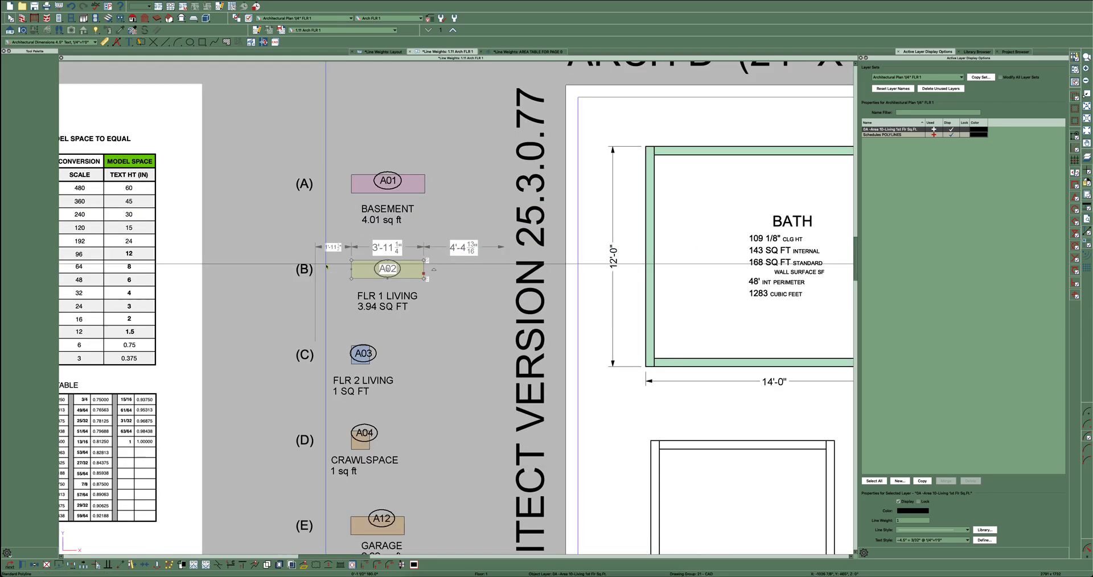
scroll(326, 266, "down", 1)
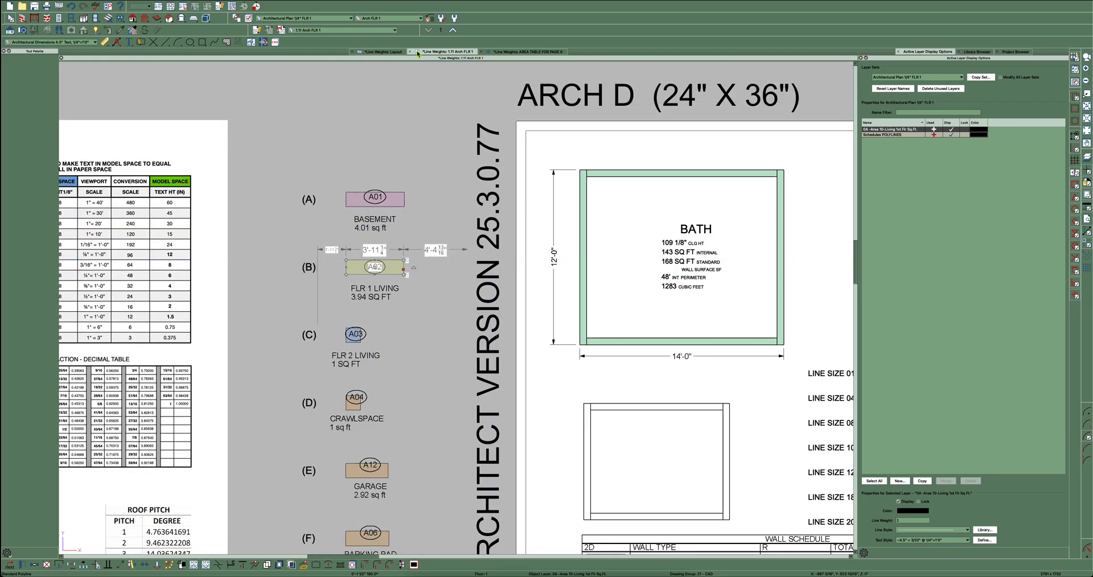
left_click(390, 53)
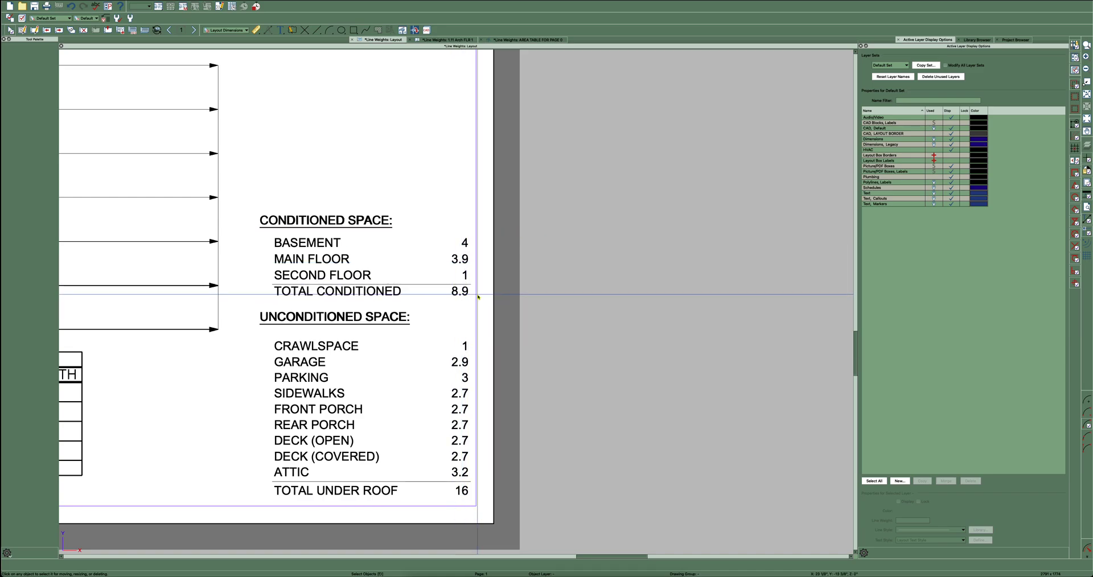
scroll(501, 296, "down", 1)
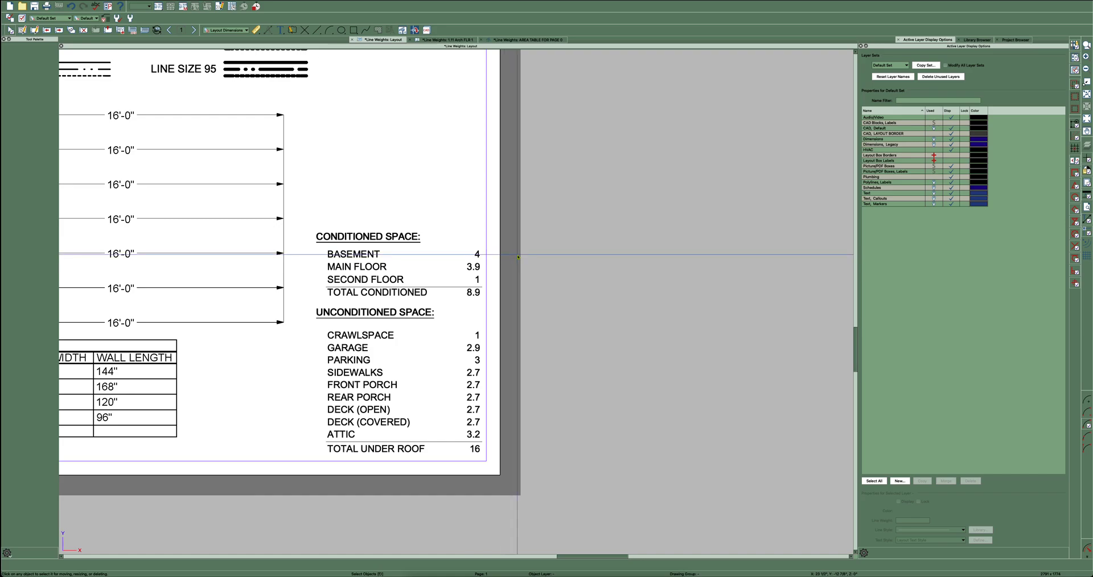
Examine the conditioned and unconditioned area table in relation to the rest of the layout sheet
scroll(536, 258, "down", 4)
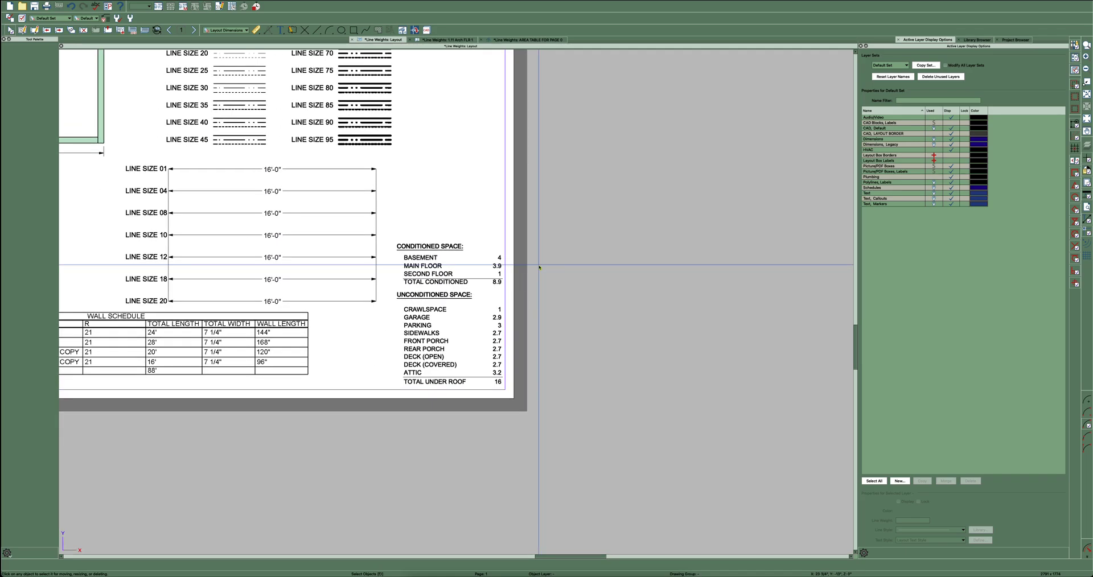
scroll(423, 267, "up", 3)
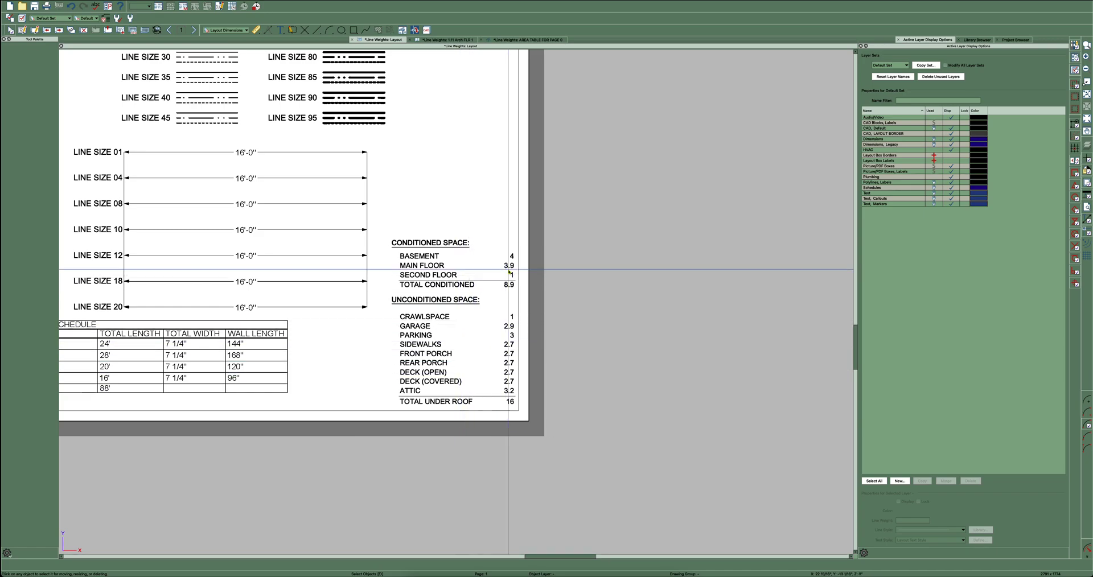
scroll(488, 411, "down", 3)
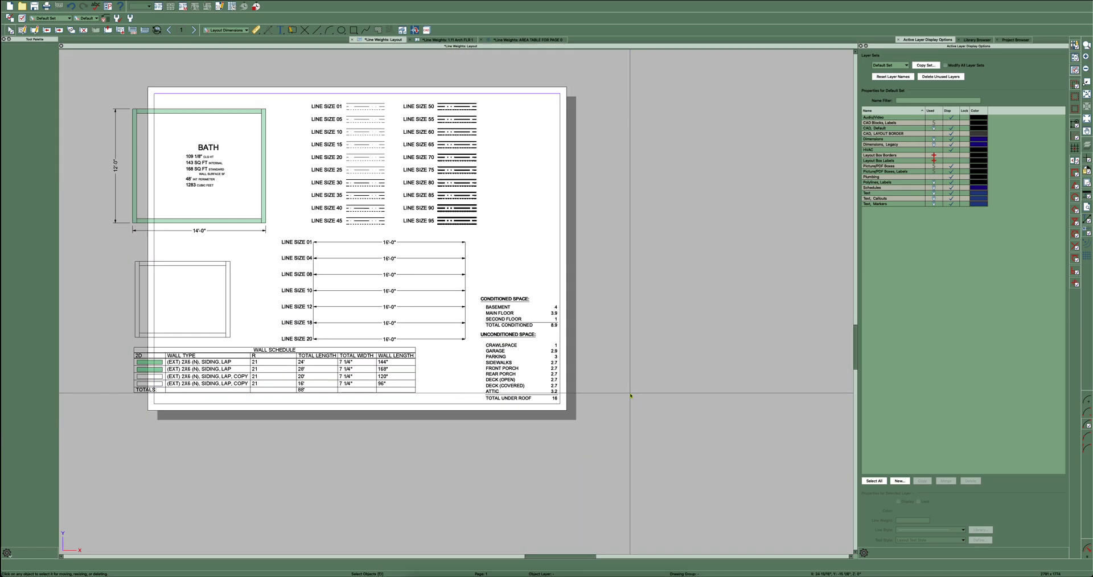
Return to the floor plan and deselect the FLR 1 LIVING area polyline (B)
left_click(445, 41)
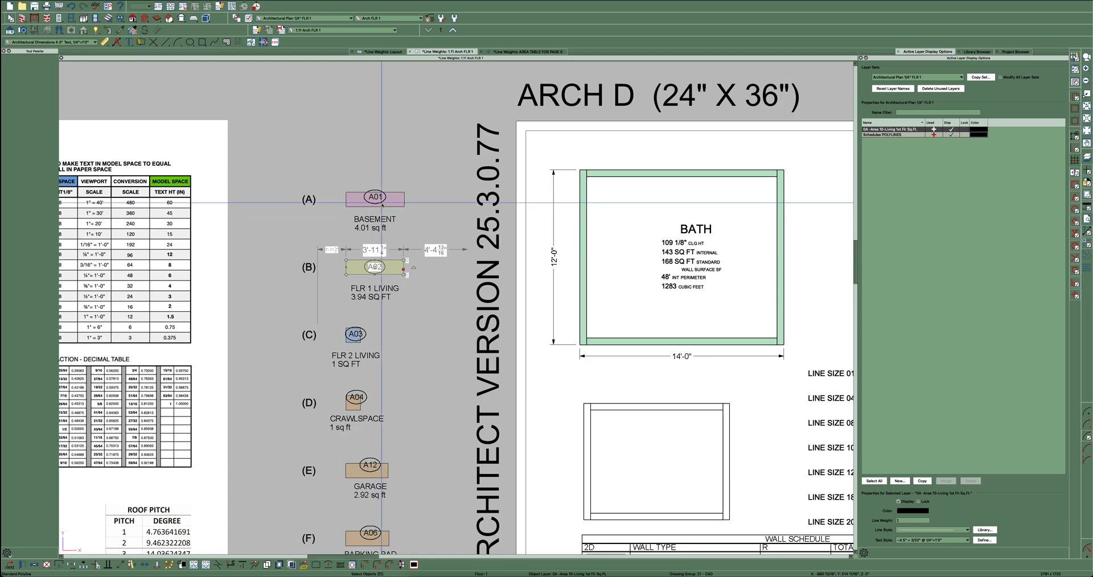
scroll(360, 219, "down", 1)
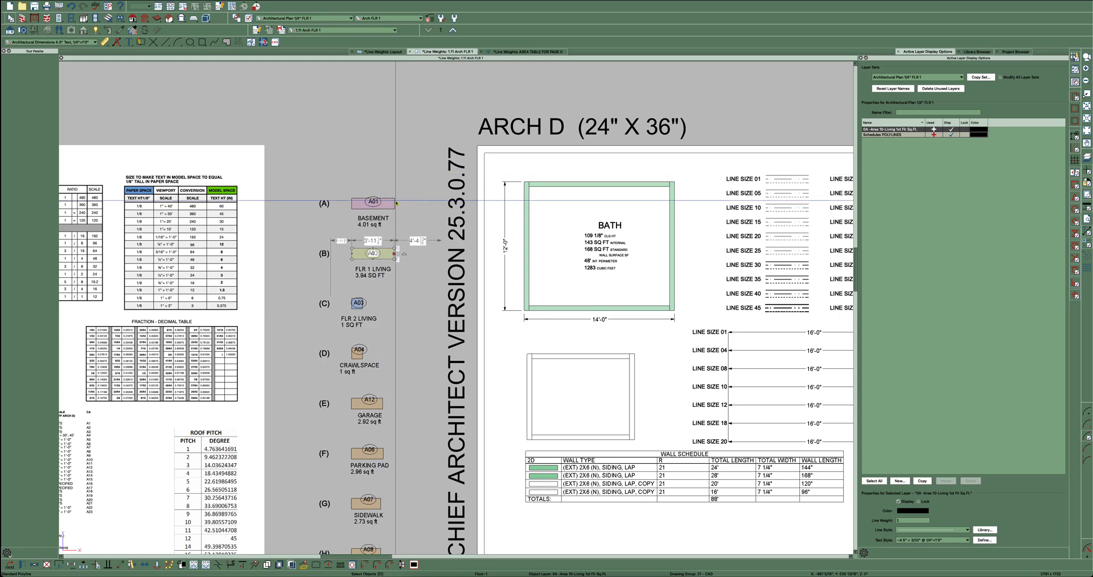
scroll(307, 200, "down", 1)
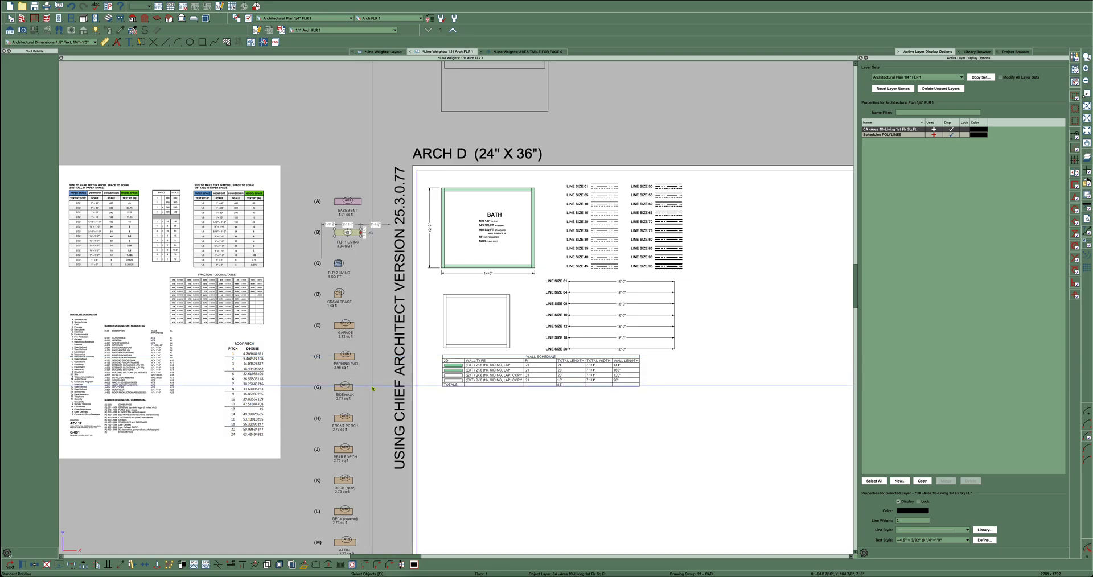
key("Escape")
scroll(376, 346, "up", 2)
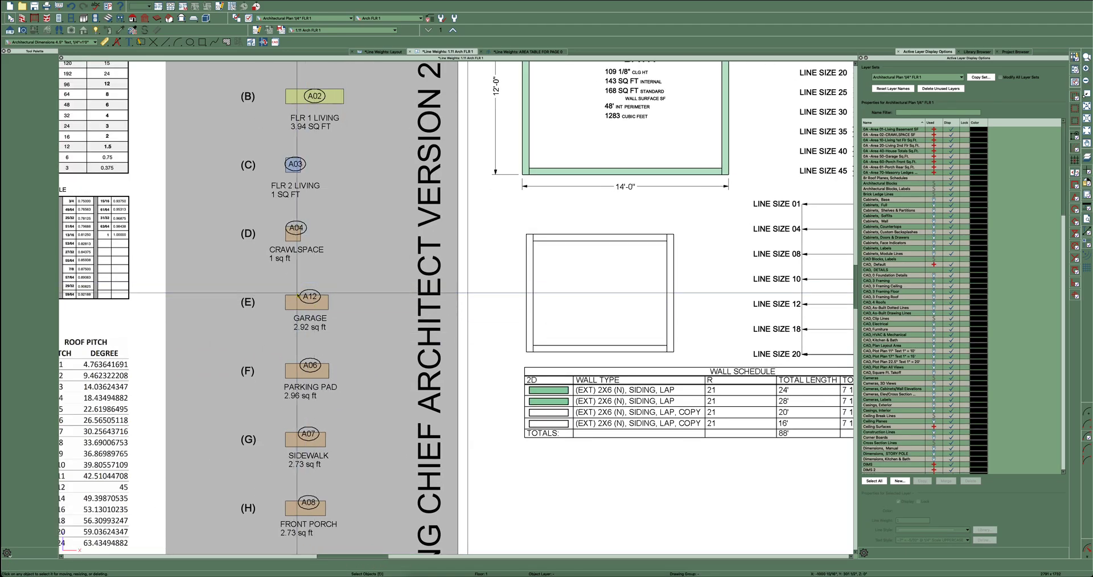
Examine the column of area polylines, the line size samples and the wall schedule on the plan's ARCH D sheet
scroll(301, 306, "down", 2)
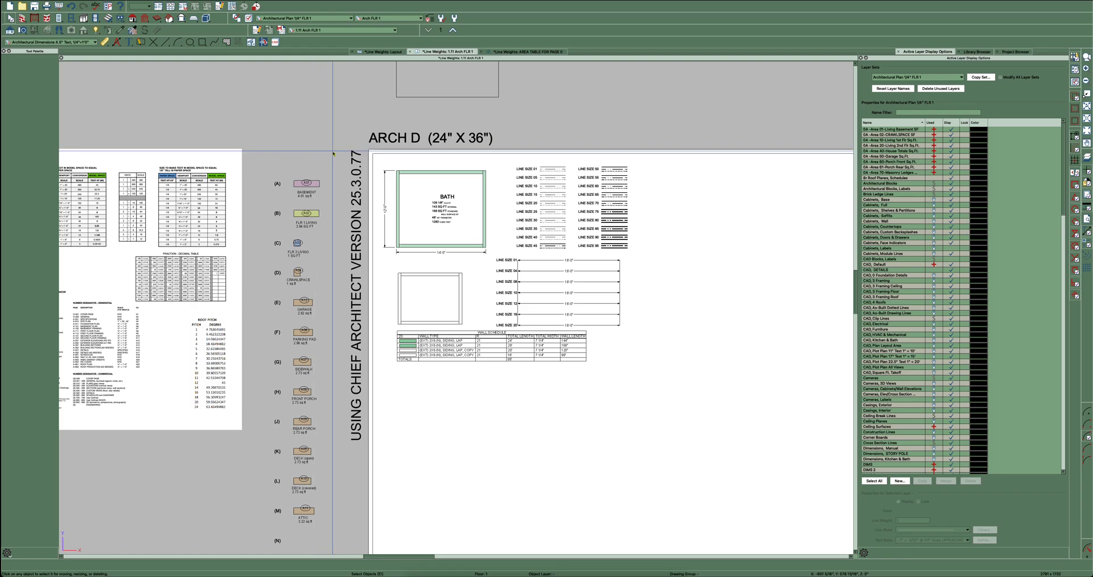
scroll(304, 202, "down", 1)
scroll(303, 201, "down", 1)
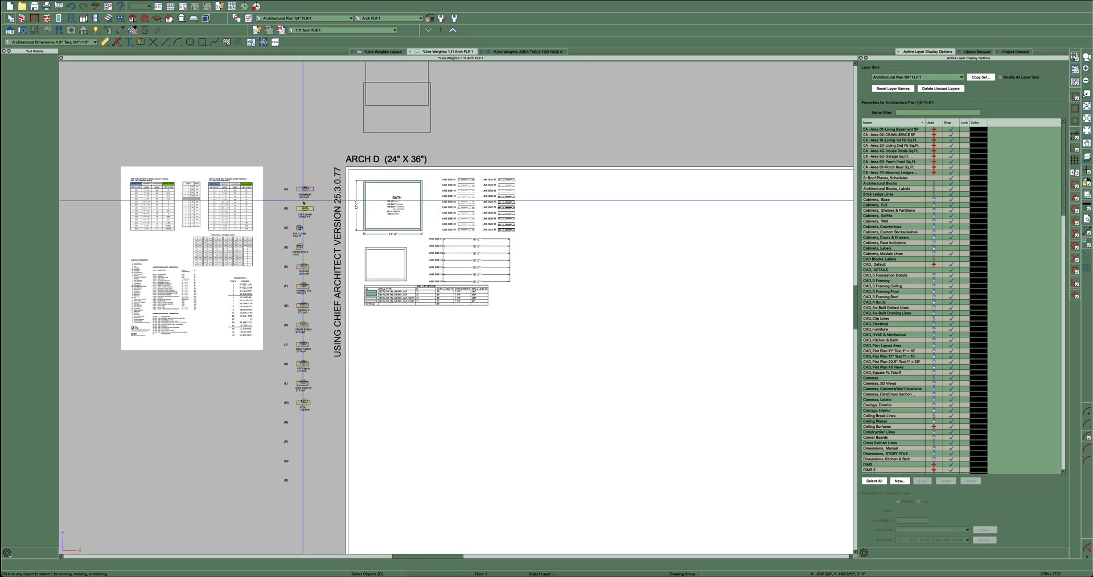
scroll(304, 202, "up", 2)
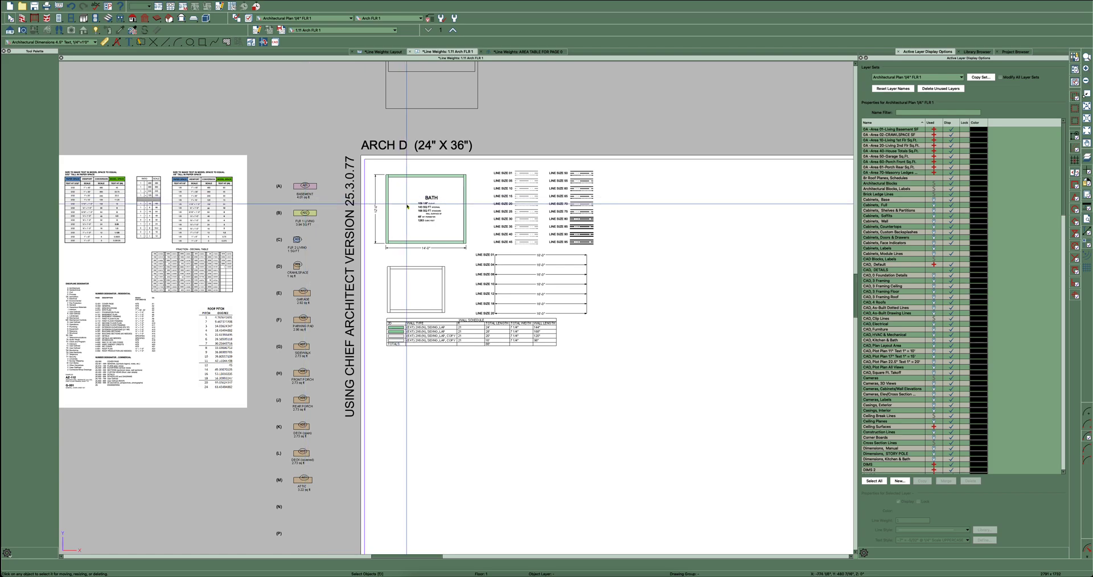
scroll(369, 269, "down", 2)
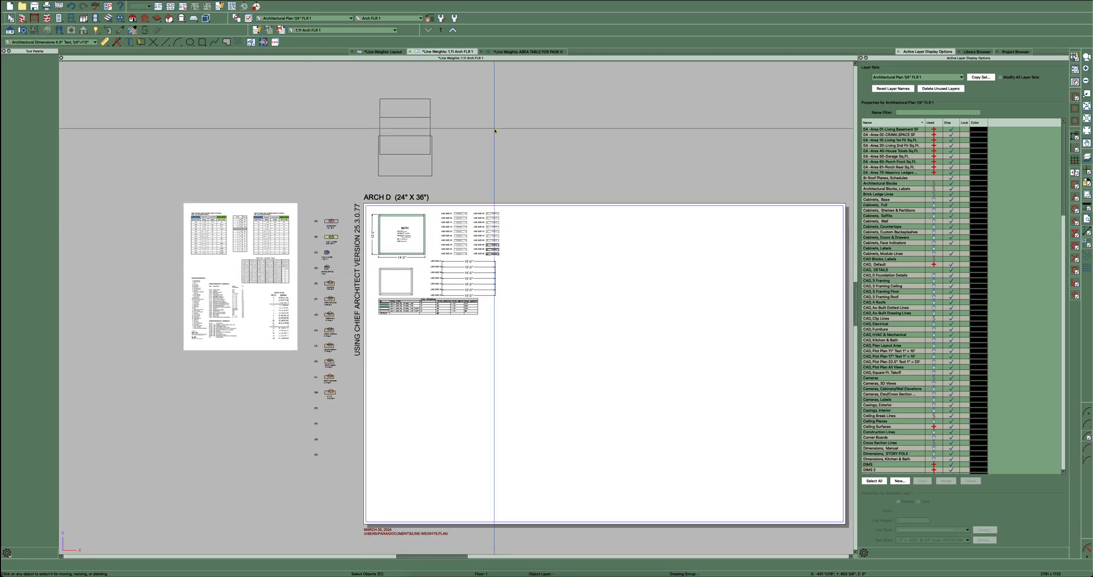
scroll(475, 255, "up", 3)
scroll(476, 257, "up", 3)
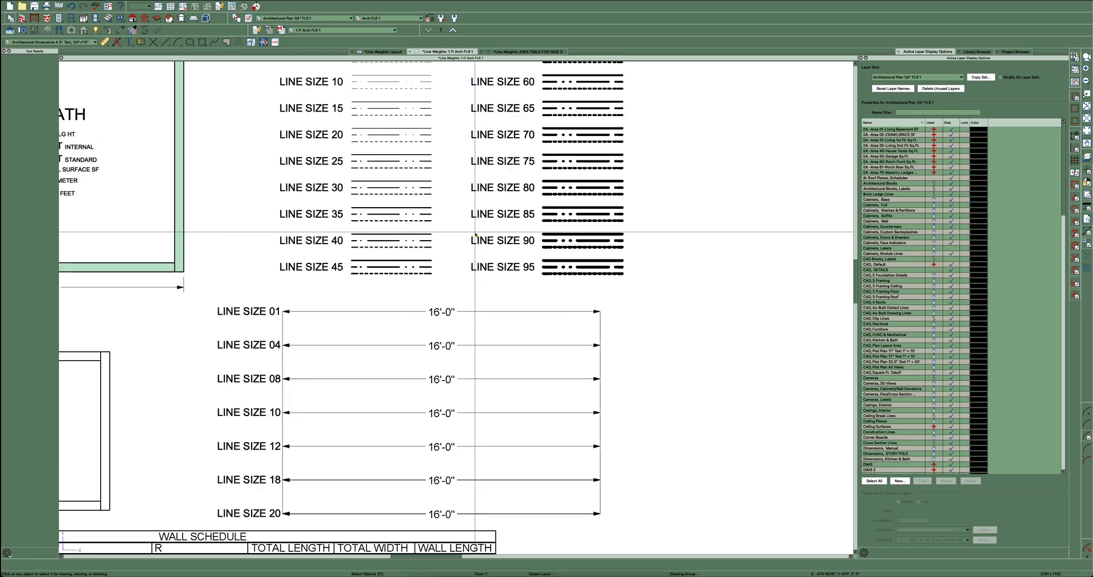
scroll(571, 165, "down", 4)
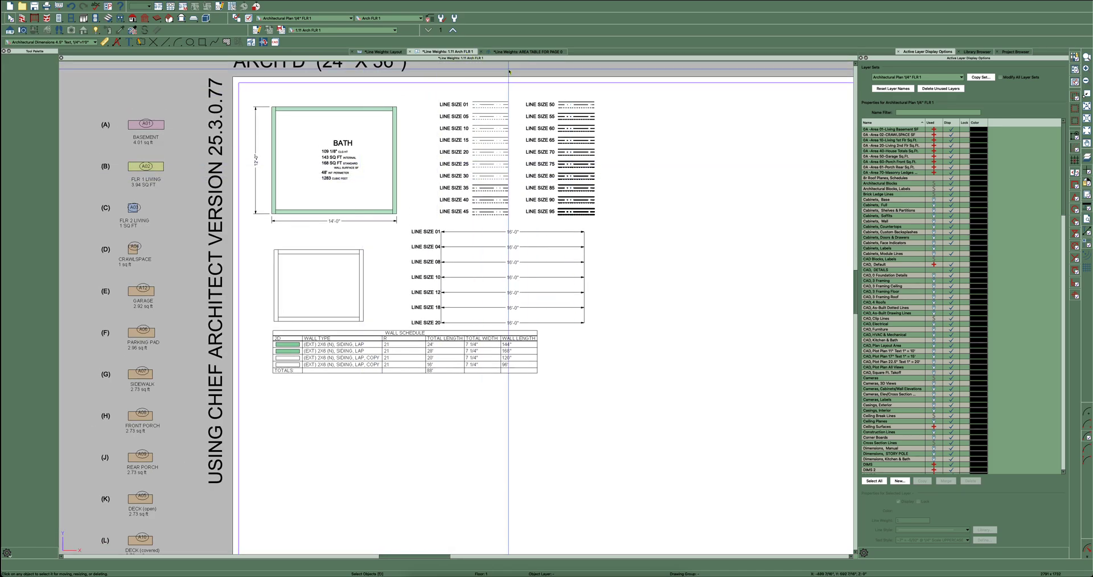
scroll(428, 253, "down", 2)
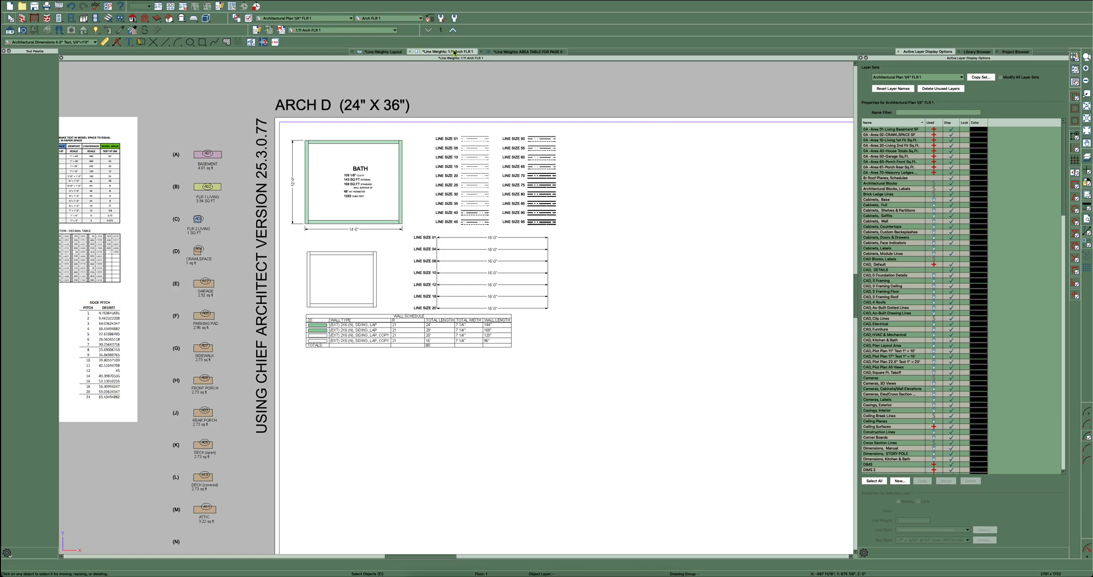
Open the CAD detail 2 POLYLINE AREA SCHEDULE, review its area rows and totals, and close it to return to the floor plan
left_click(251, 42)
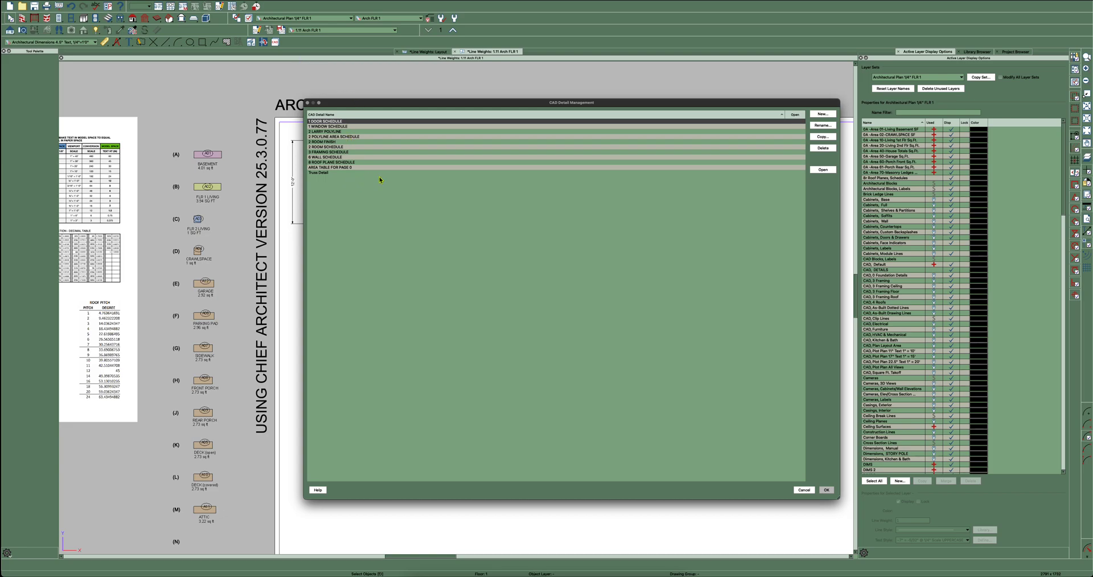
left_click(343, 136)
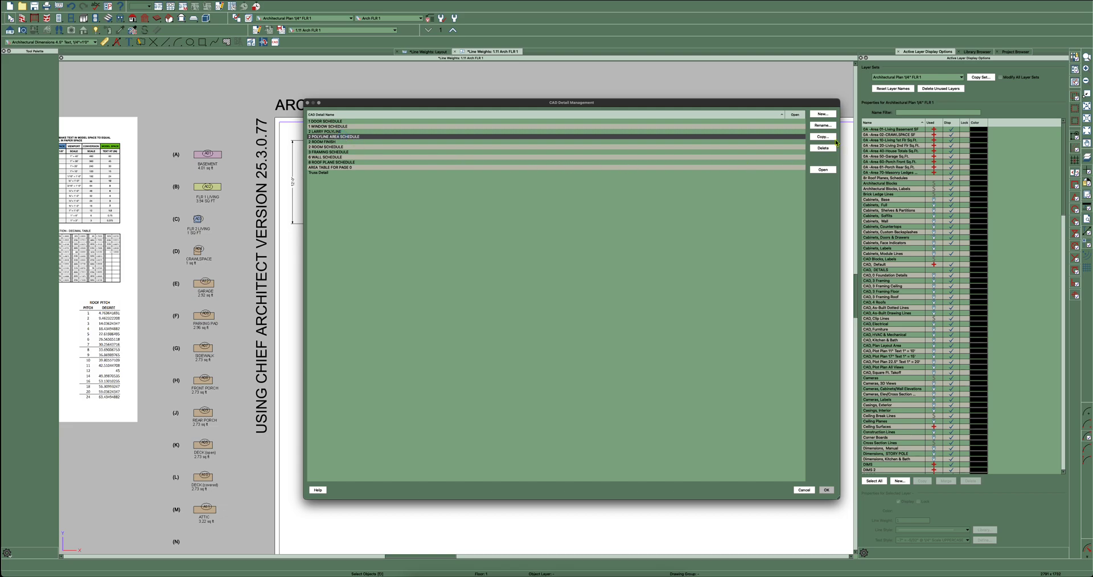
left_click(824, 171)
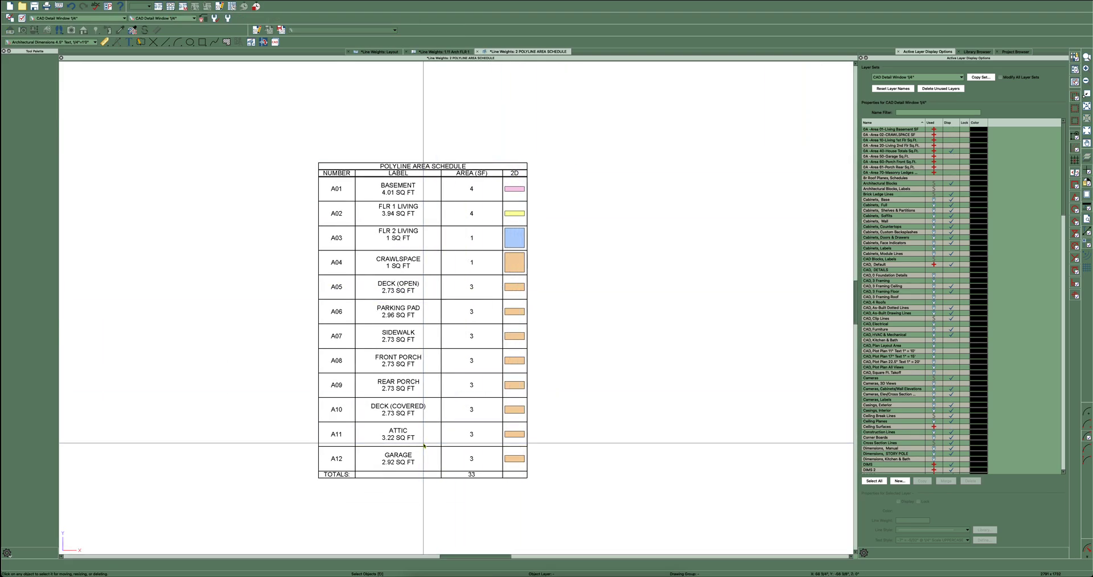
scroll(423, 447, "up", 2)
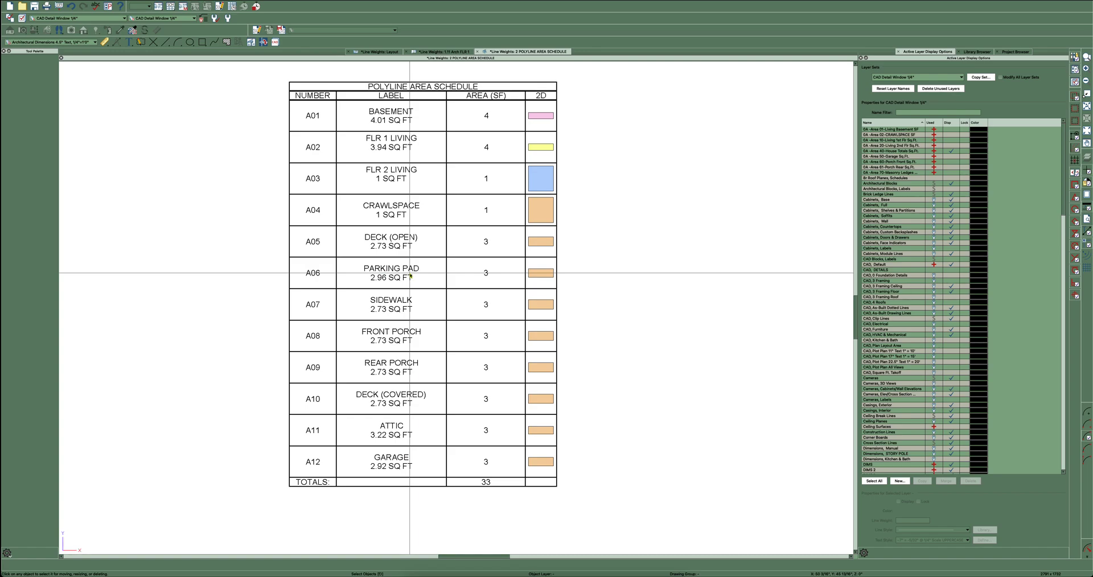
left_click(478, 52)
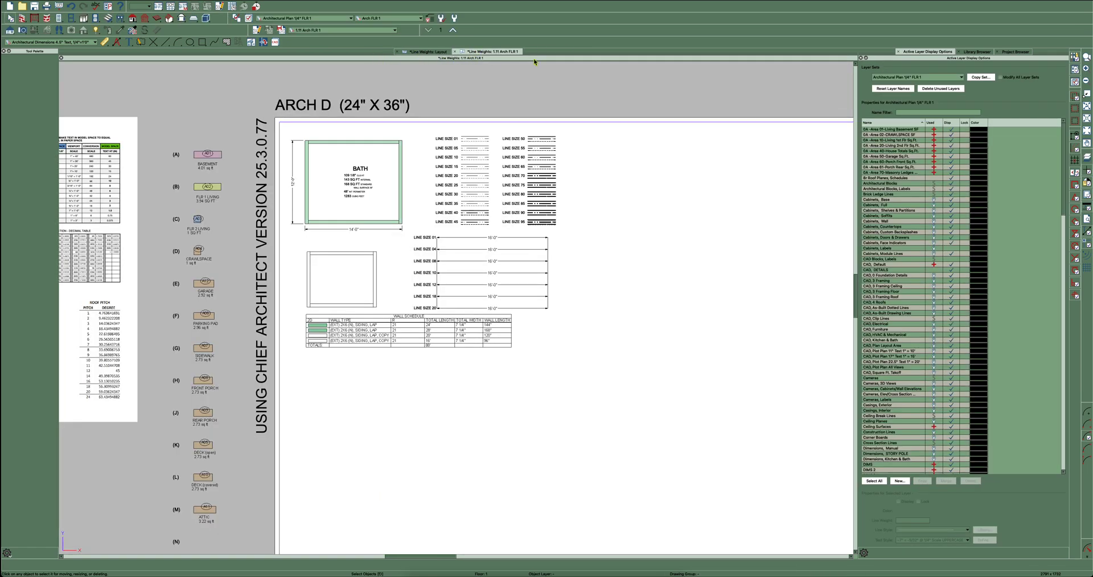